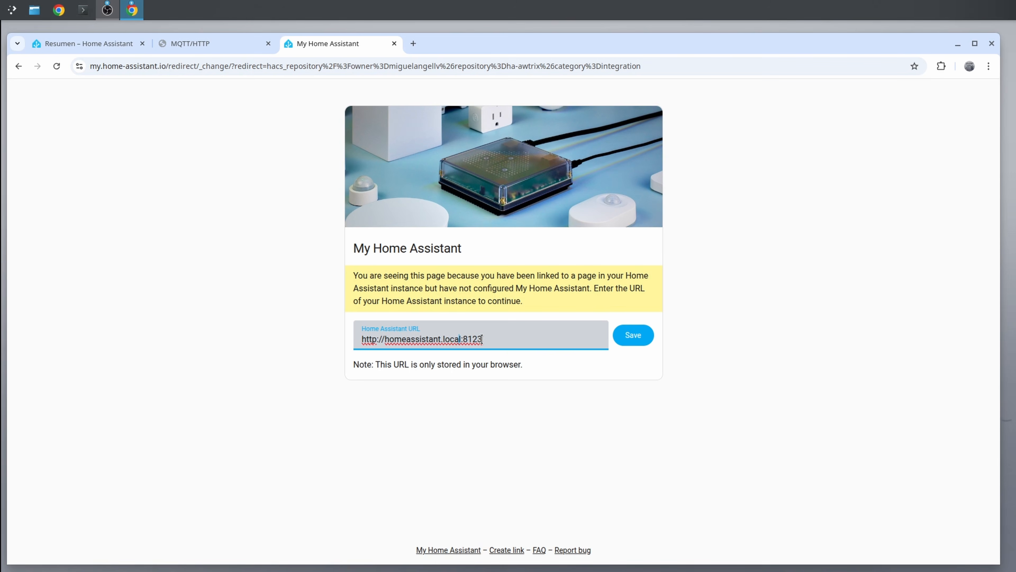
pyautogui.moveTo(544, 347); pyautogui.dragTo(385, 340)
pyautogui.write('homeassistant')
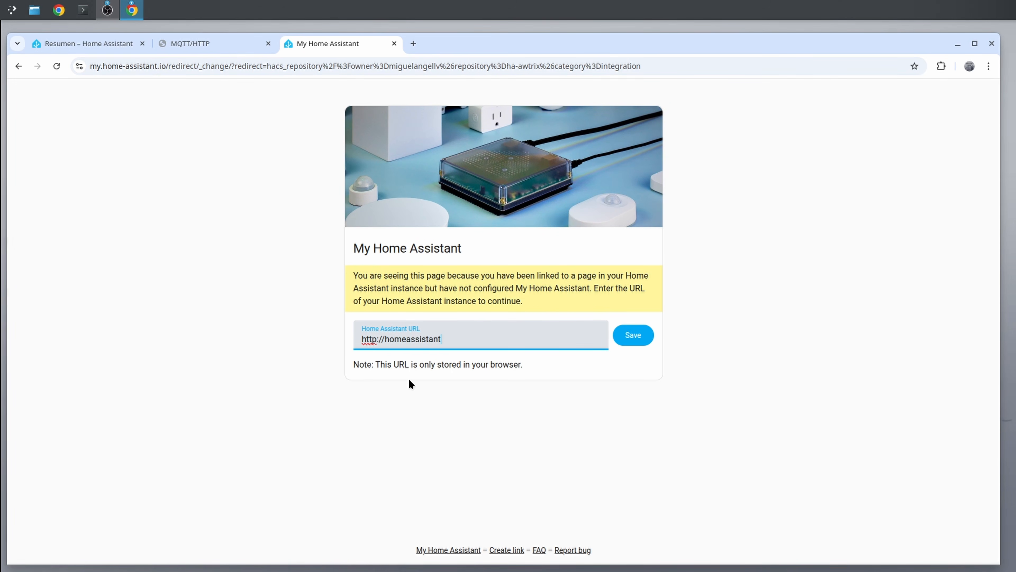
pyautogui.write('.lachozadigital.com')
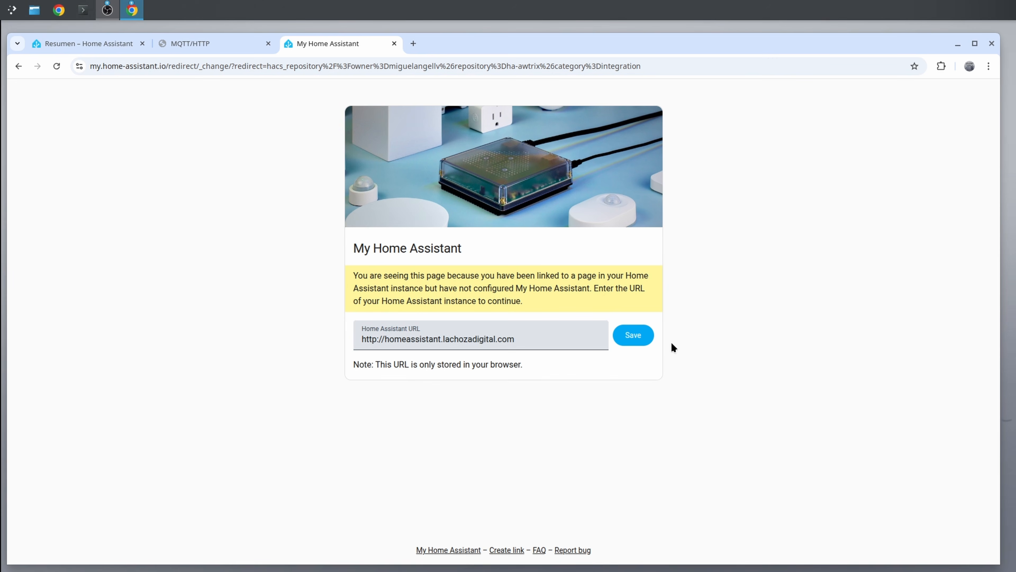
pyautogui.click(642, 336)
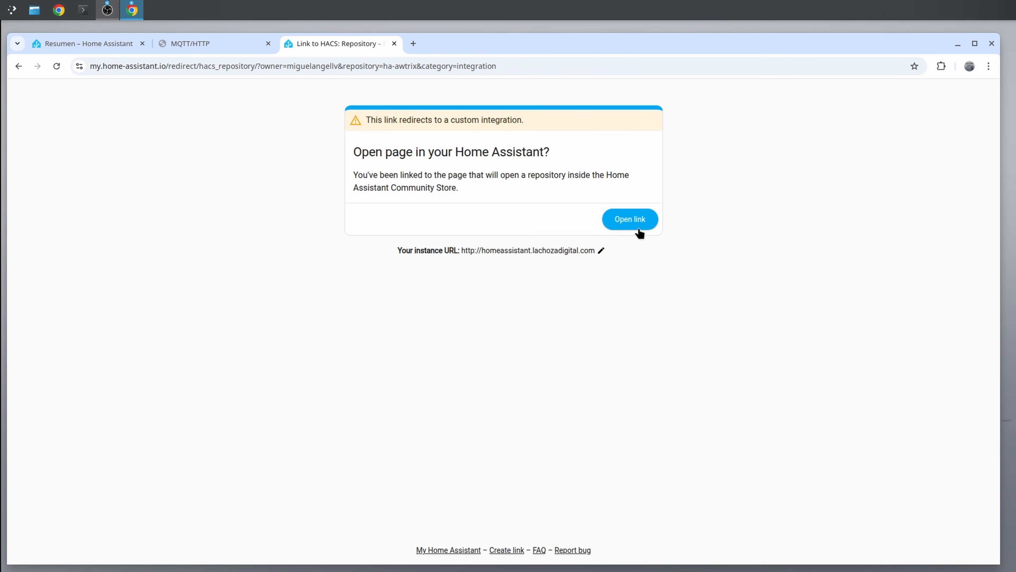
# Open the linked ha-awtrix repository in HACS, accept adding it, and download the Awtrix integration.
pyautogui.click(635, 223)
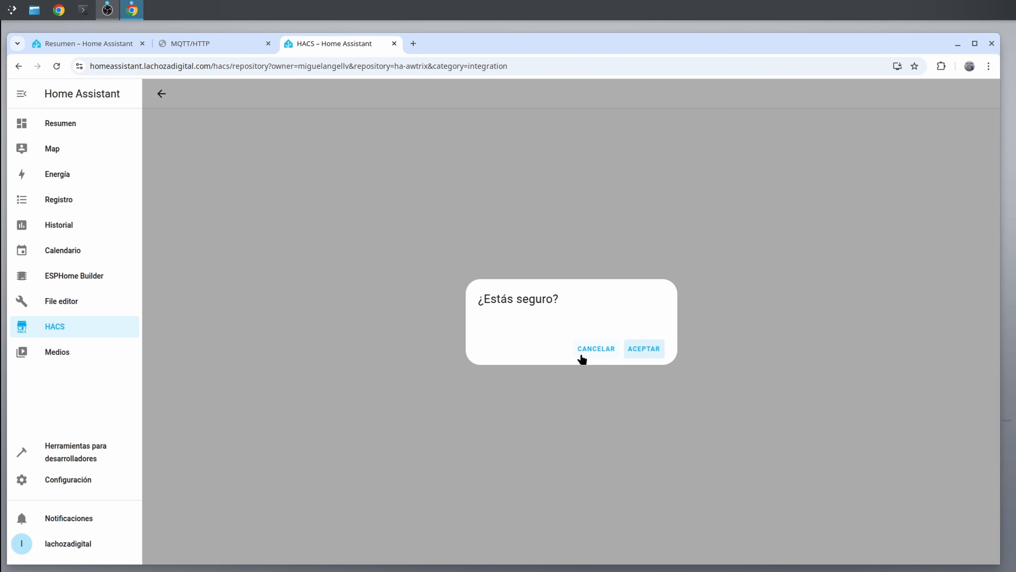
pyautogui.click(648, 347)
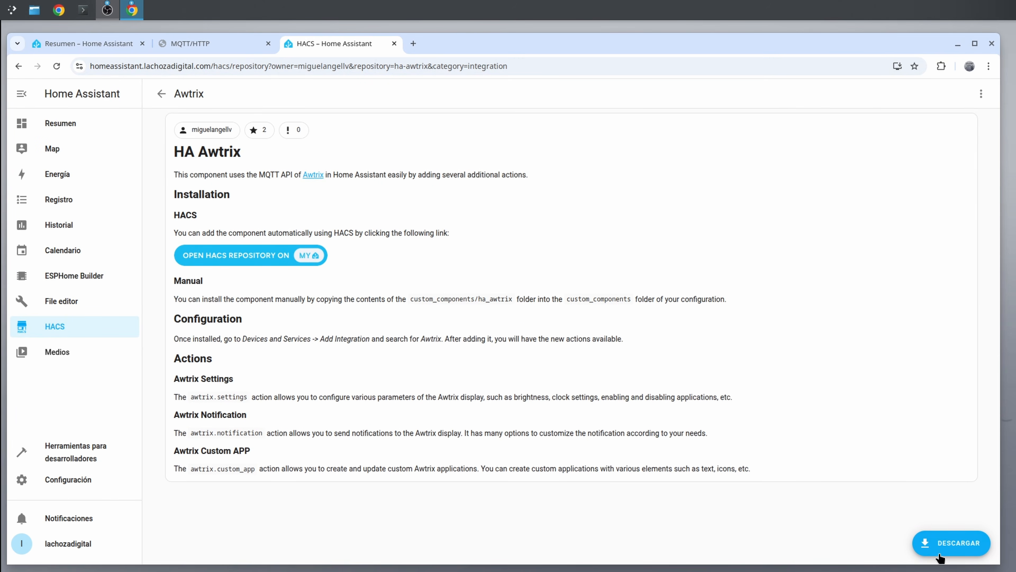
pyautogui.click(964, 544)
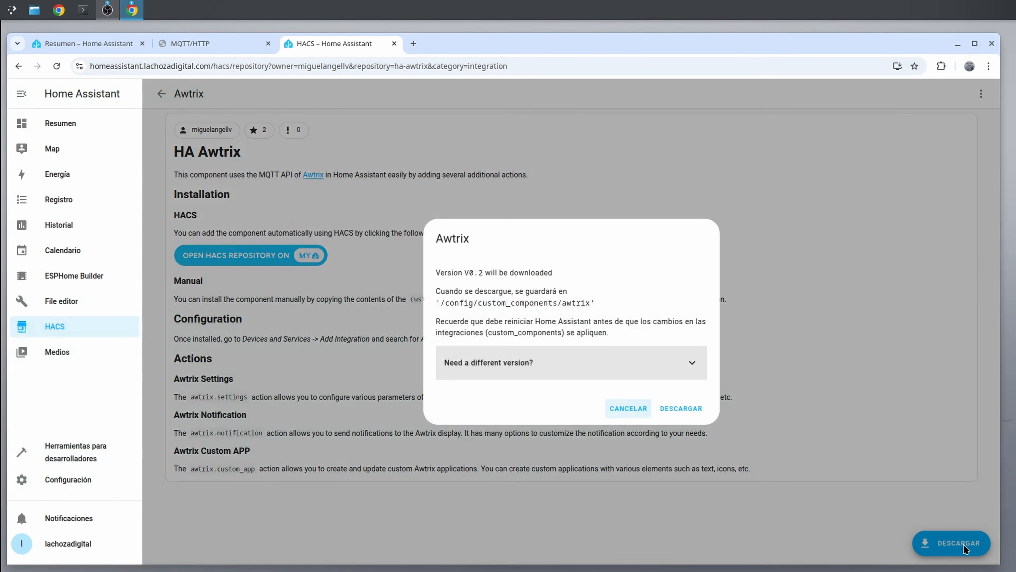
pyautogui.click(687, 409)
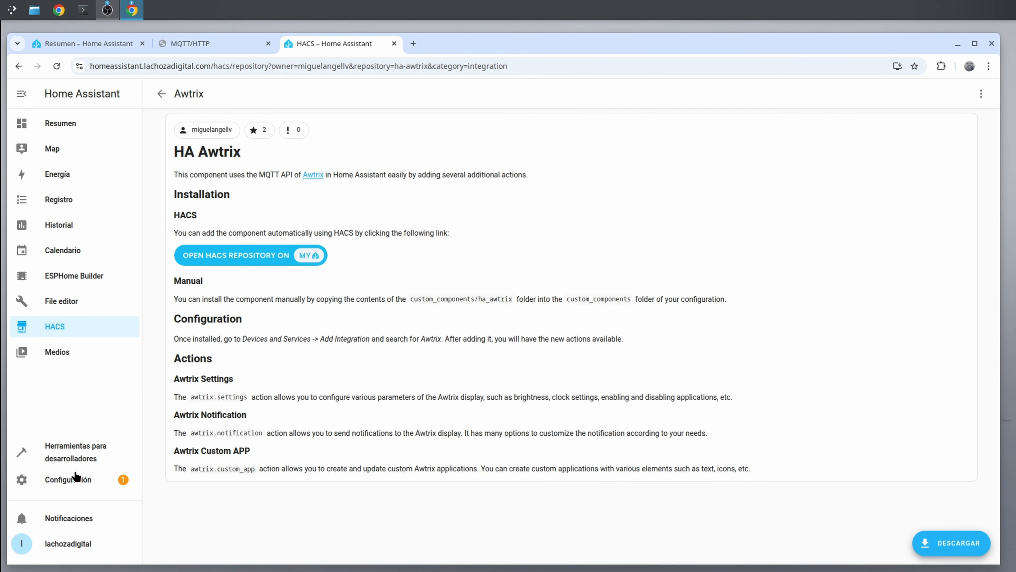
# Restart Home Assistant from the pending restart repair in the configuration to finish the Awtrix download.
pyautogui.click(76, 478)
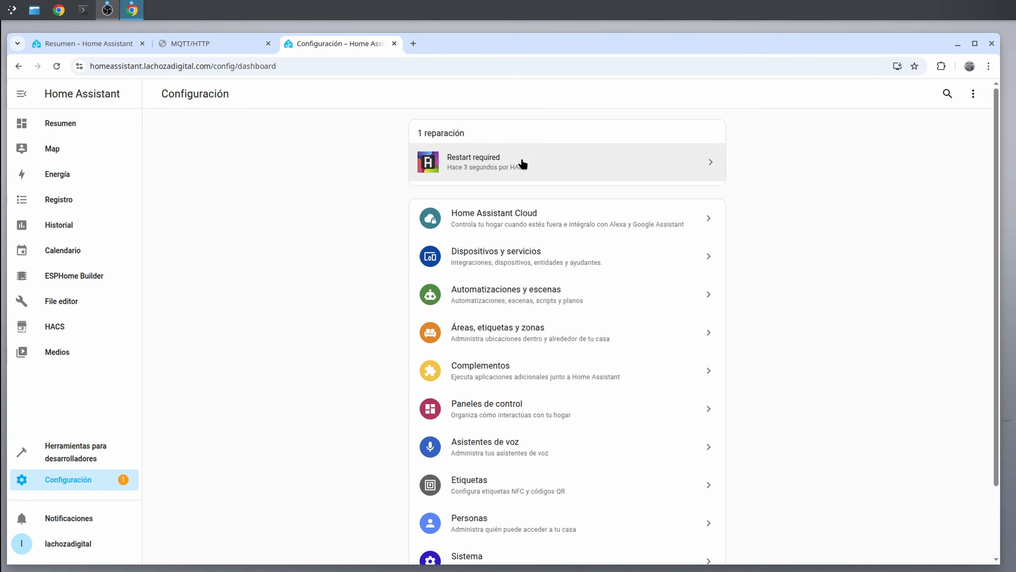
pyautogui.click(598, 167)
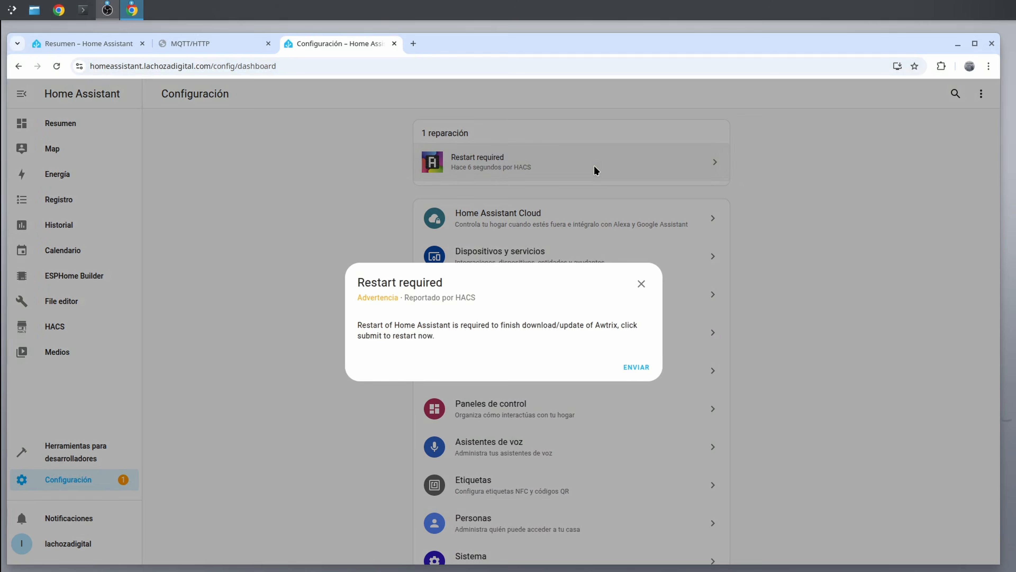
pyautogui.click(649, 372)
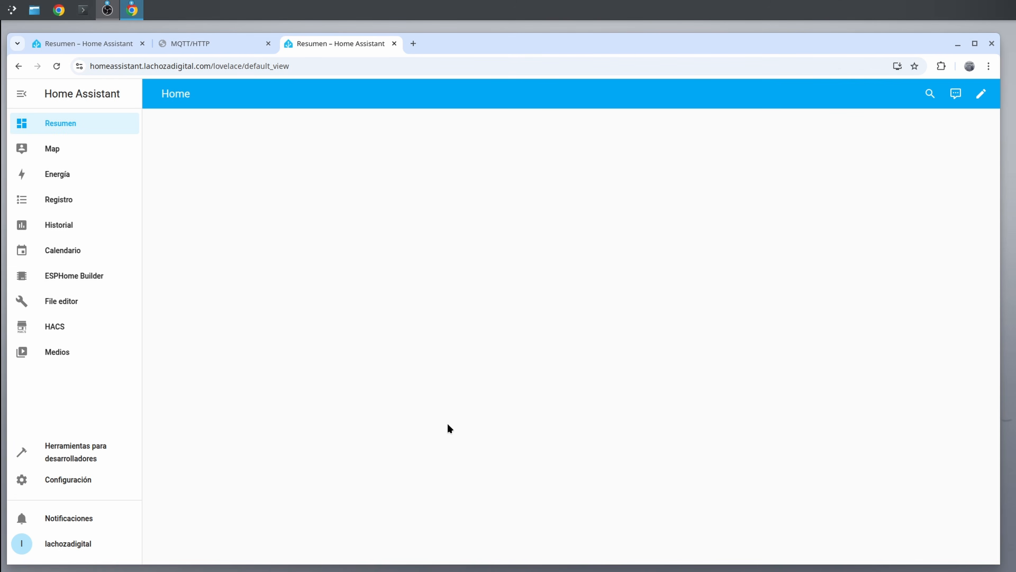
# Add the Awtrix integration, searching the brand list for "awtri".
pyautogui.click(74, 481)
pyautogui.click(504, 192)
pyautogui.click(936, 544)
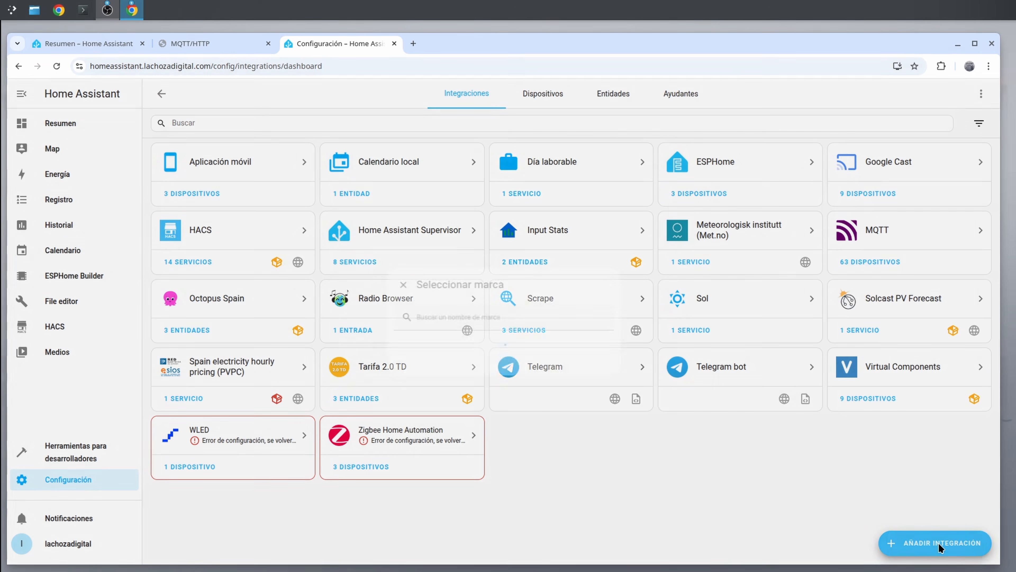
pyautogui.write('awtri')
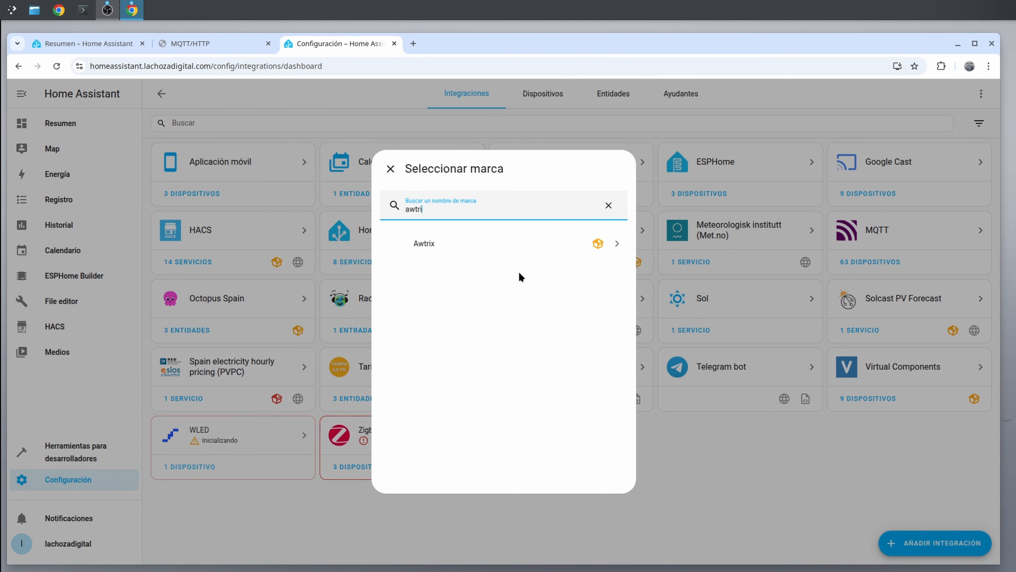
pyautogui.click(522, 248)
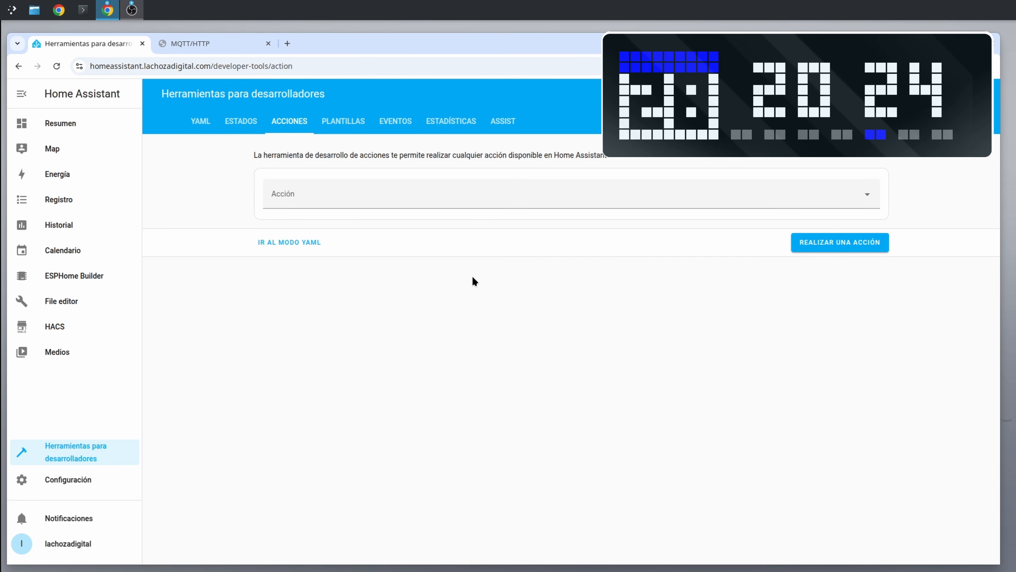
# Choose the "Awtrix: Configure Awtrix Parameters" action in the developer tools and set its device to Awtrix.
pyautogui.click(358, 194)
pyautogui.write('awtri')
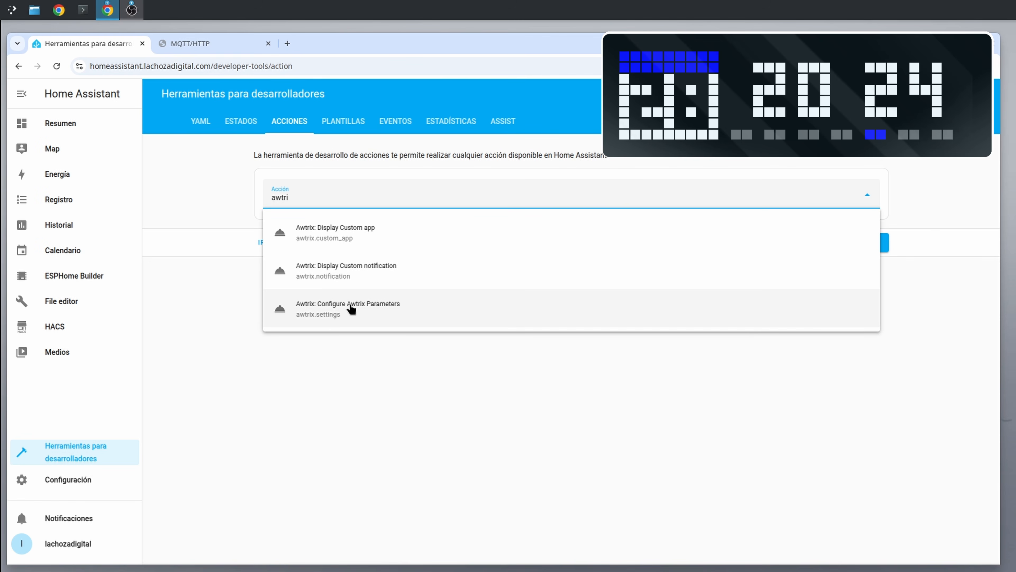
pyautogui.click(423, 313)
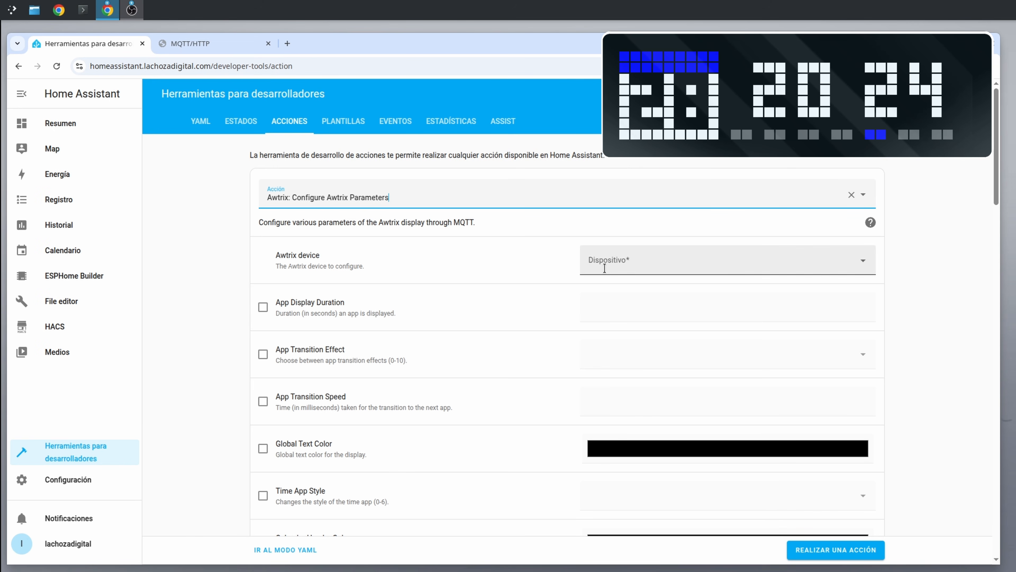
pyautogui.click(858, 264)
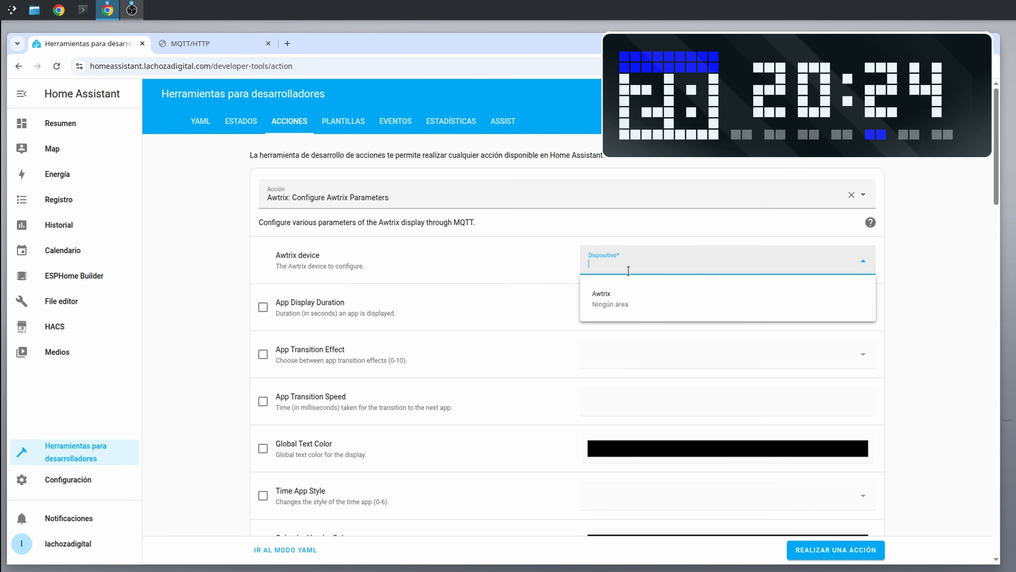
pyautogui.click(639, 300)
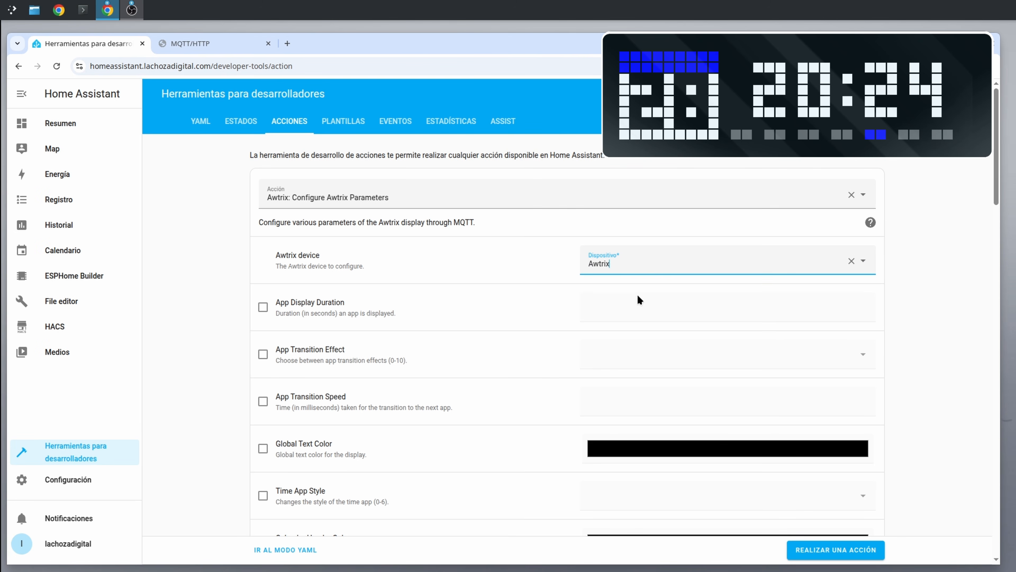
# Enable Calendar Header Color and set it to red (RGB 255, 0, 0).
pyautogui.scroll(-5, 462, 314)
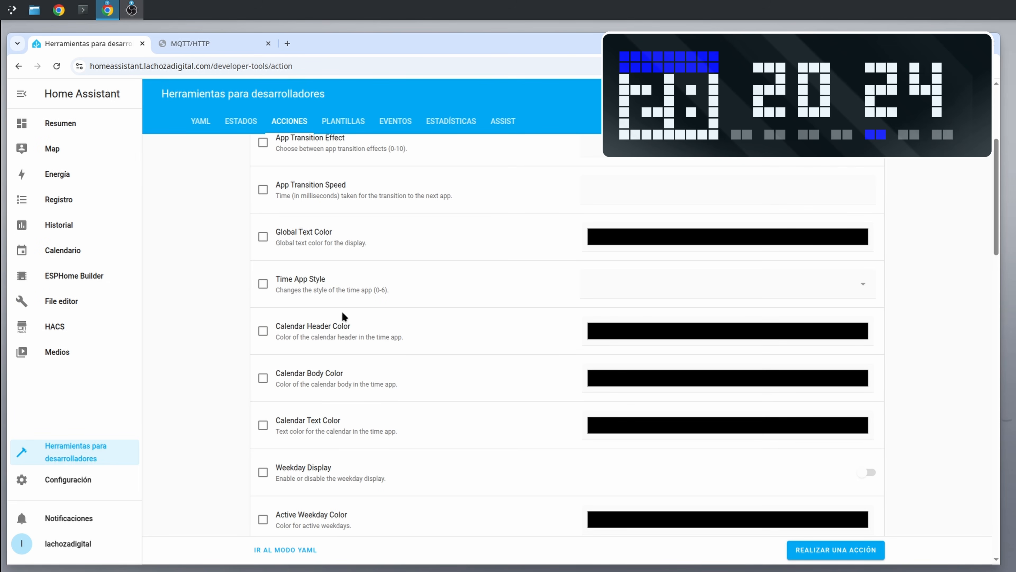
pyautogui.click(262, 331)
pyautogui.click(609, 335)
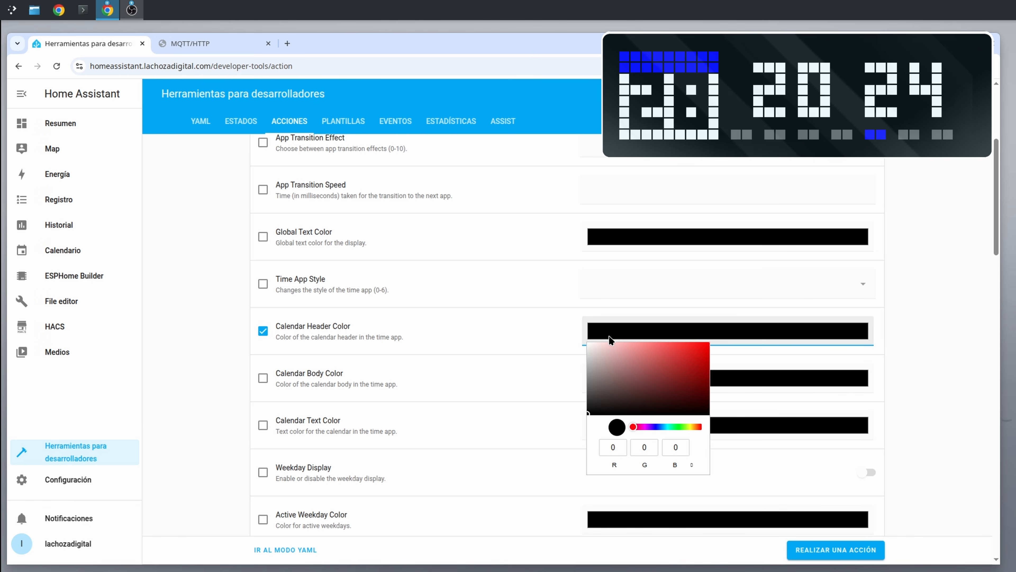
pyautogui.moveTo(658, 377); pyautogui.dragTo(707, 348)
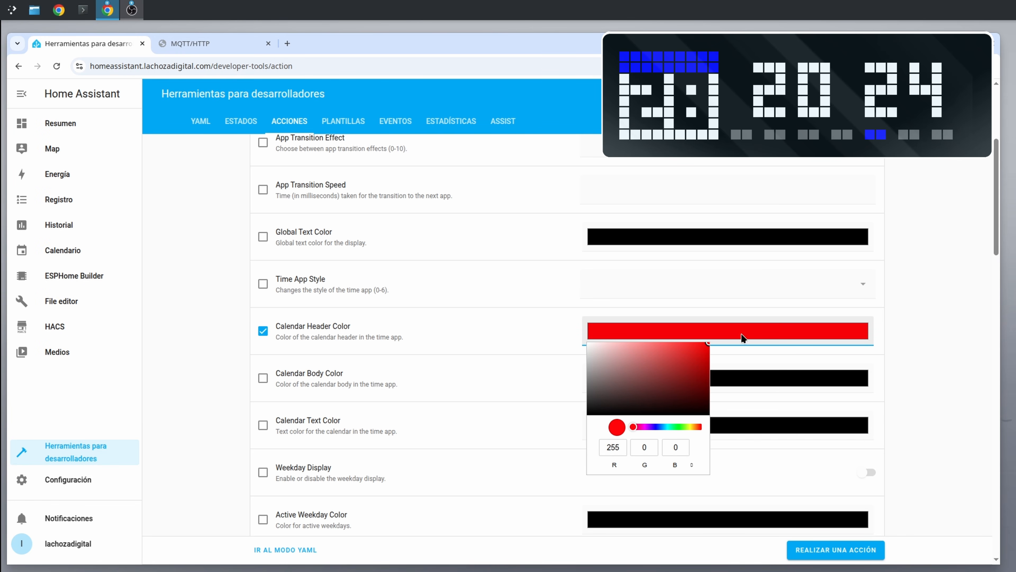
pyautogui.click(908, 311)
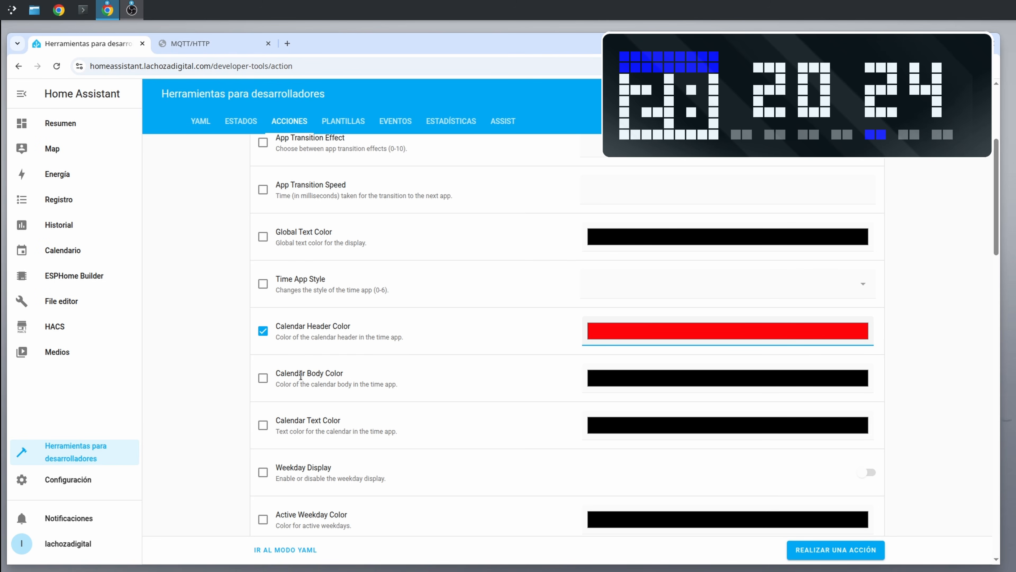
# Enable Calendar Body Color, set it to green (RGB 21, 232, 17), and run the action.
pyautogui.click(263, 378)
pyautogui.click(636, 379)
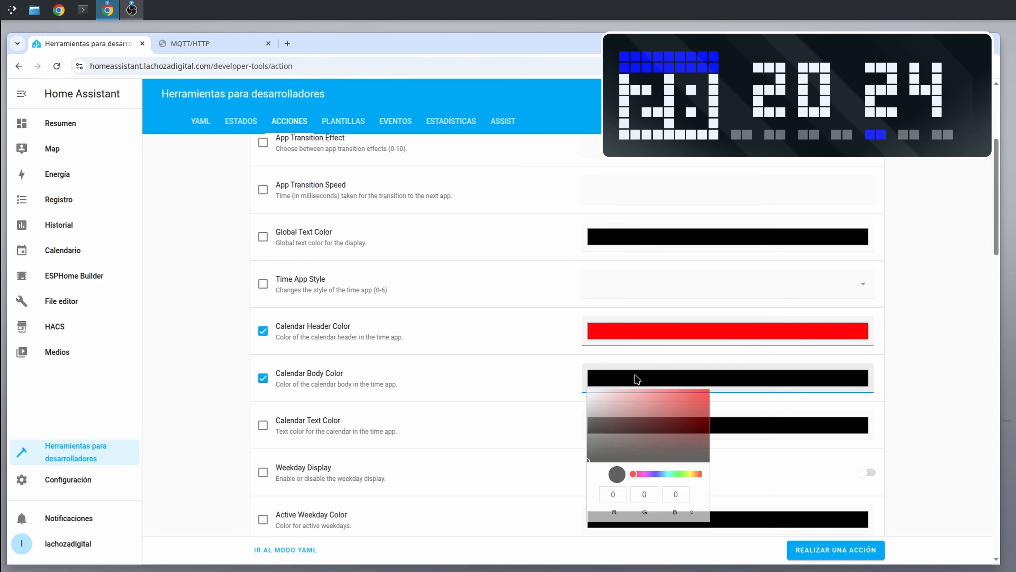
pyautogui.click(678, 473)
pyautogui.moveTo(687, 411); pyautogui.dragTo(699, 395)
pyautogui.click(928, 386)
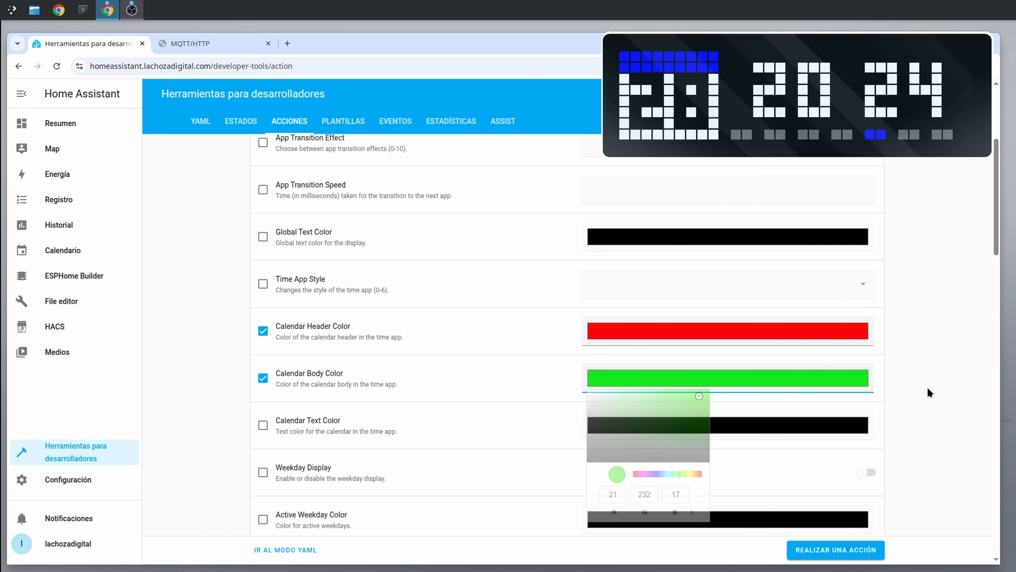
pyautogui.click(816, 549)
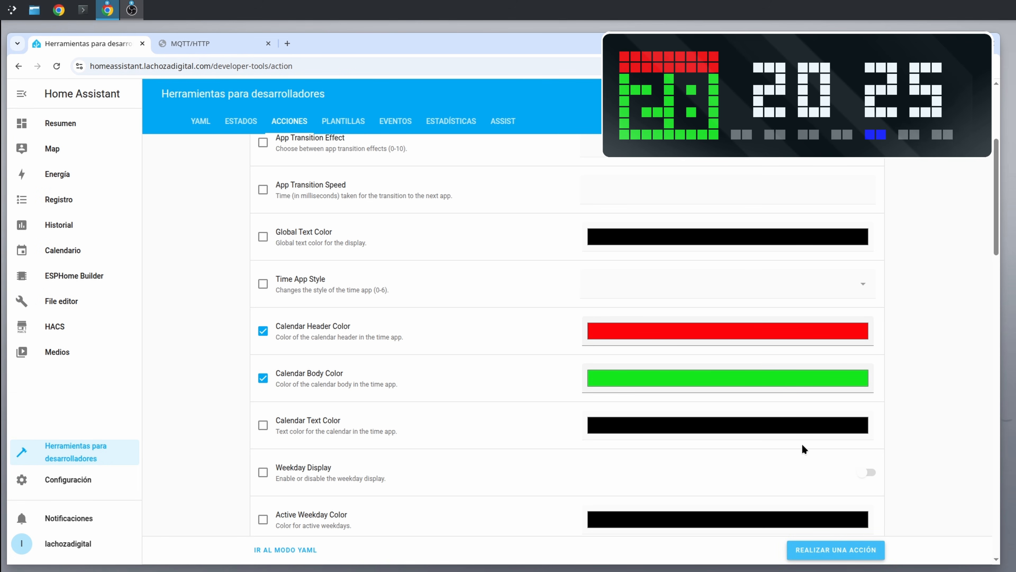
# Enable Active Weekday Color, set it to red, and run the action.
pyautogui.scroll(-3, 796, 436)
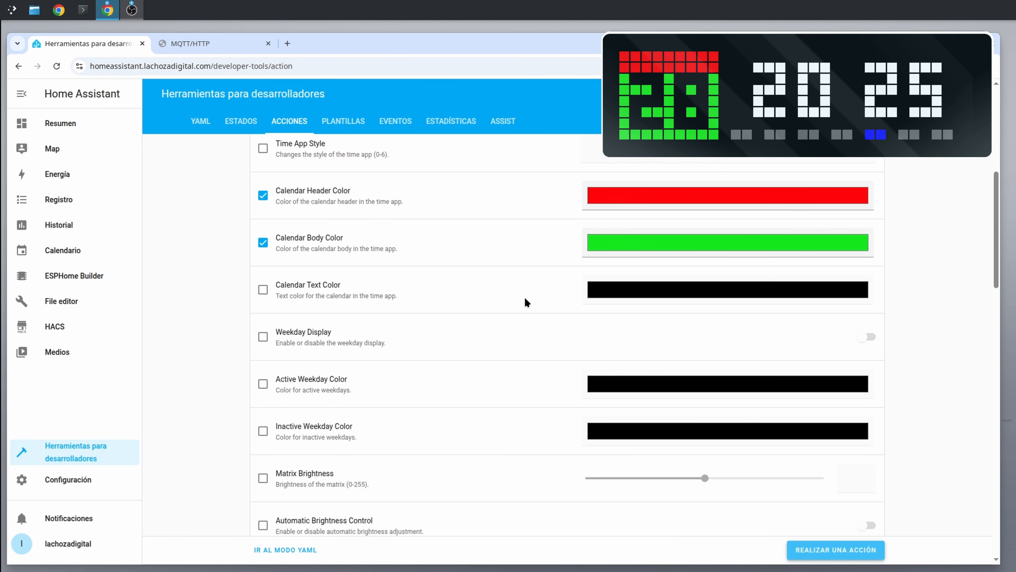
pyautogui.scroll(-3, 527, 325)
pyautogui.scroll(2, 498, 353)
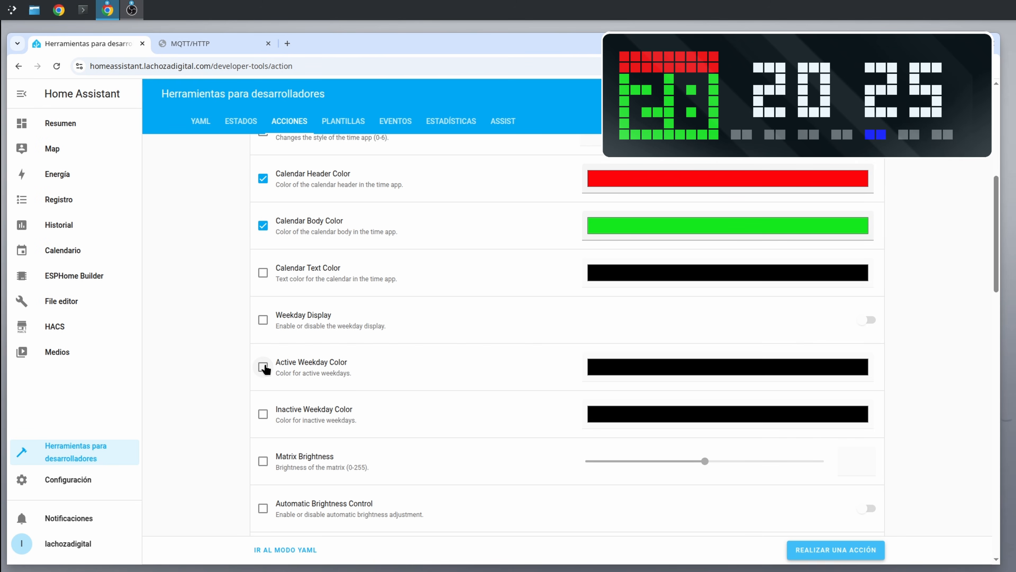
pyautogui.click(263, 367)
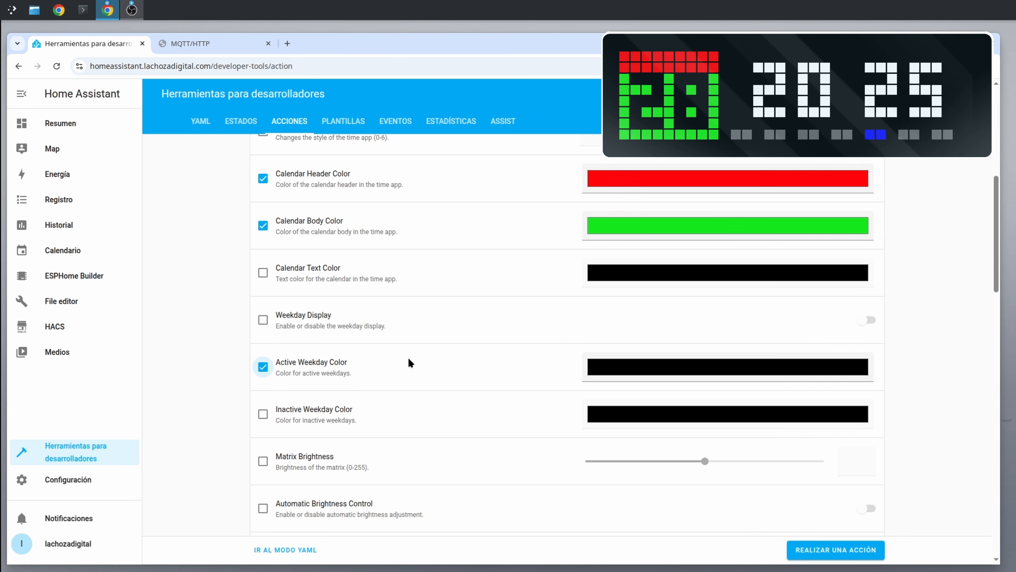
pyautogui.click(673, 372)
pyautogui.moveTo(670, 398); pyautogui.dragTo(708, 382)
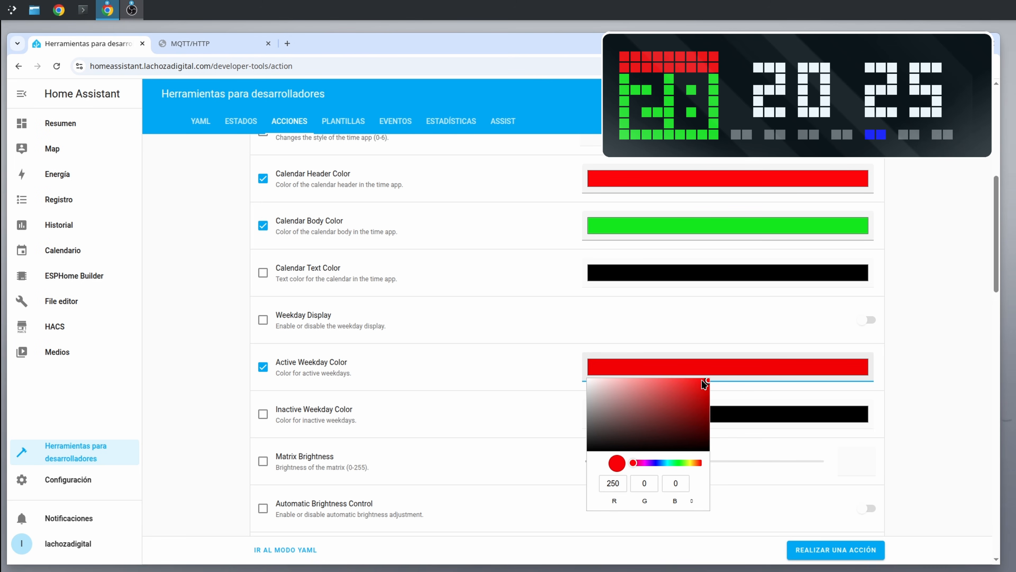
pyautogui.click(856, 551)
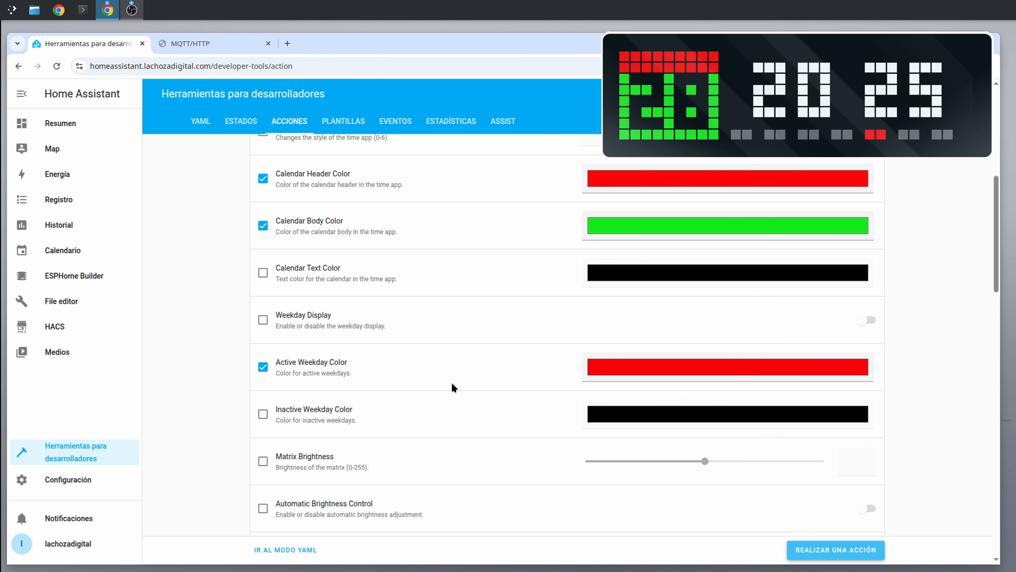
# Enable the Weekday Display parameter and run the action once with it off and once with it on.
pyautogui.click(263, 320)
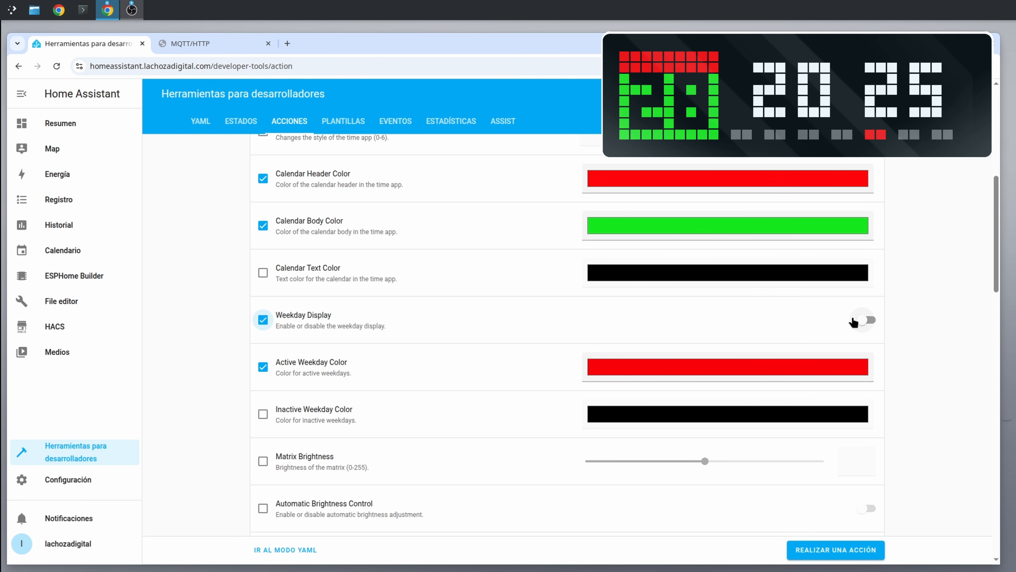
pyautogui.click(842, 552)
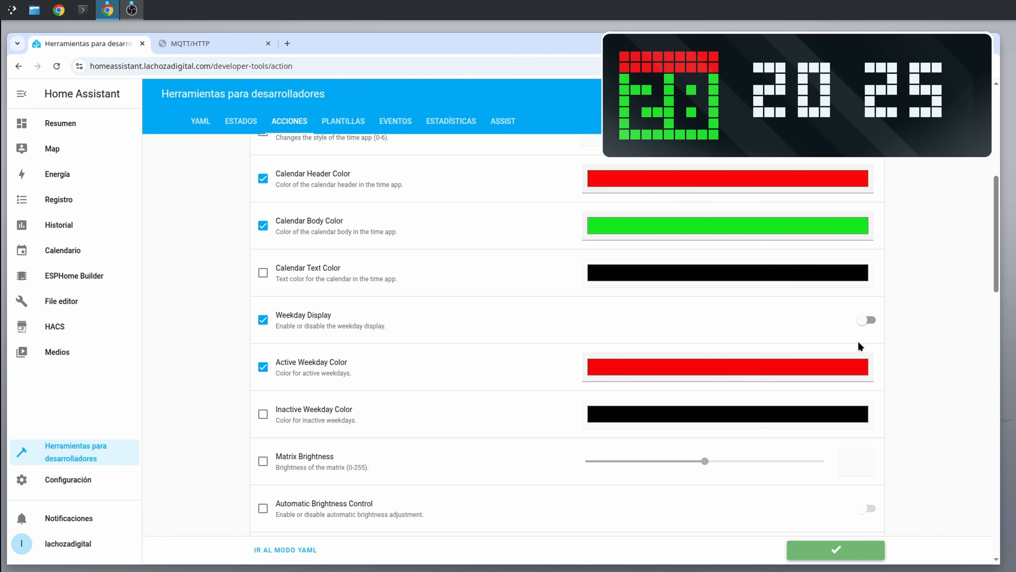
pyautogui.click(866, 319)
pyautogui.click(857, 552)
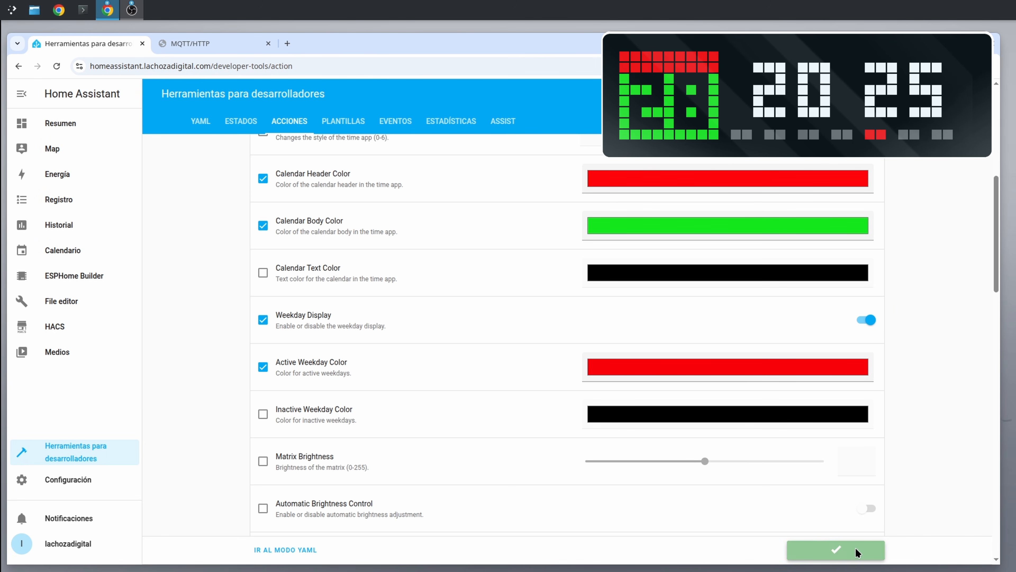
pyautogui.scroll(-15, 273, 241)
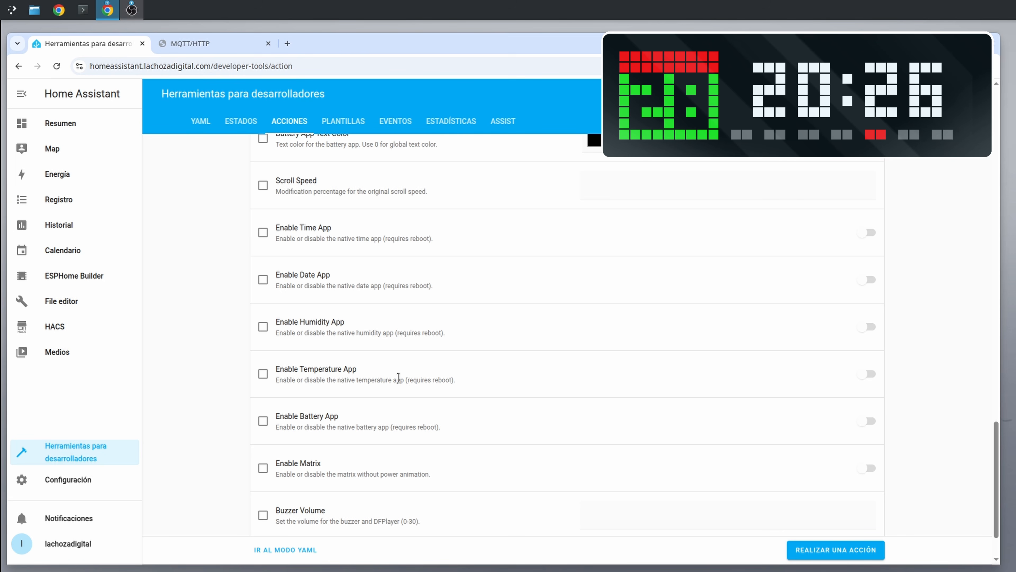
pyautogui.scroll(5, 425, 363)
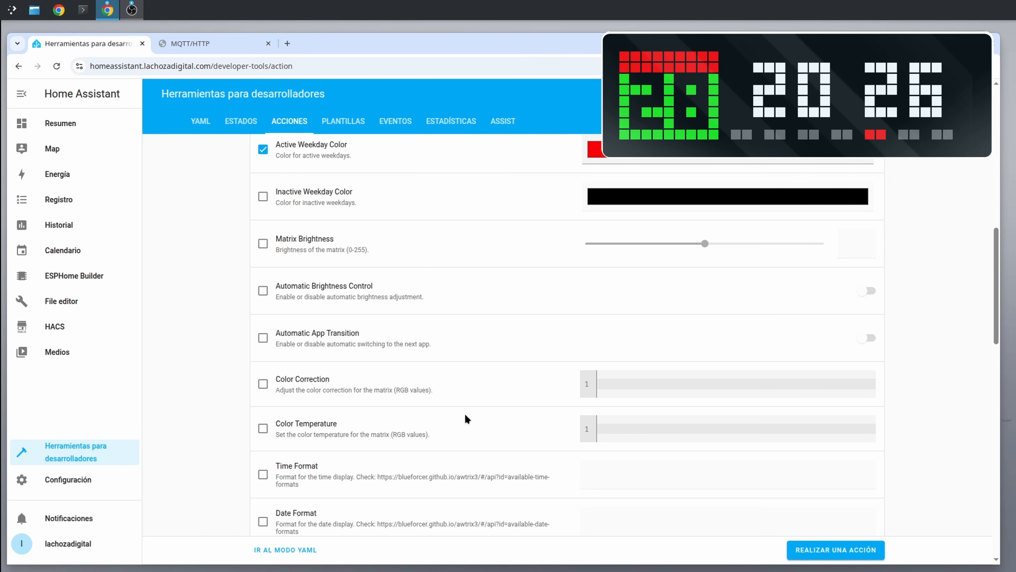
pyautogui.scroll(2, 465, 414)
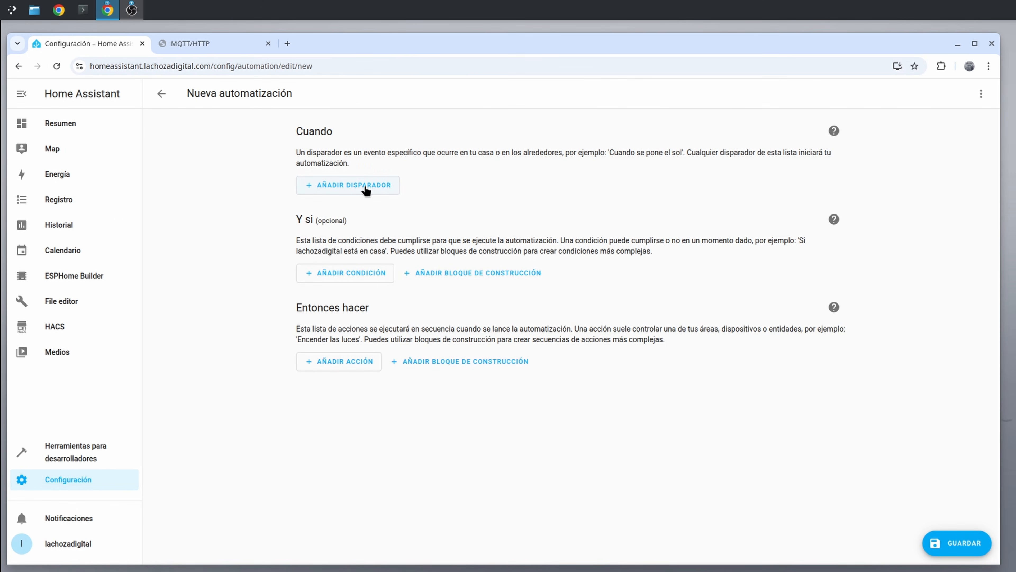
# Add a state trigger (Estado) to the new automation for the Dia laboral entity.
pyautogui.click(463, 189)
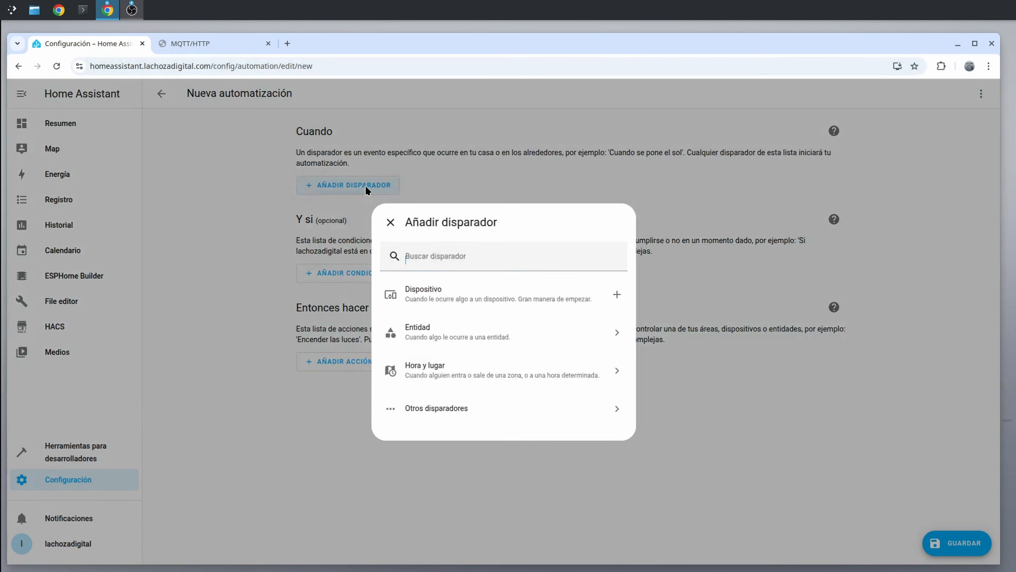
pyautogui.write('estado')
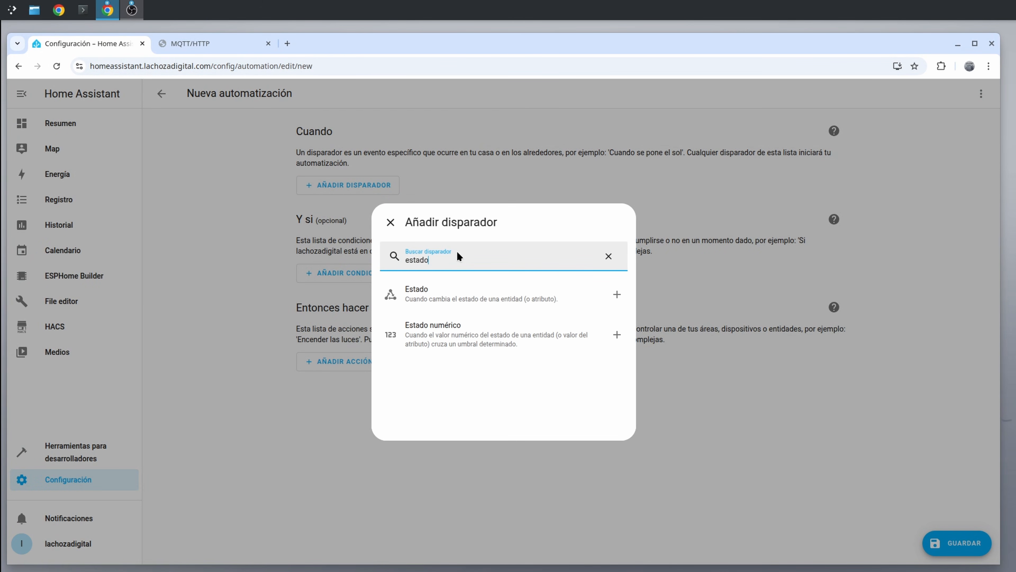
pyautogui.click(454, 289)
pyautogui.click(395, 213)
pyautogui.write('dia')
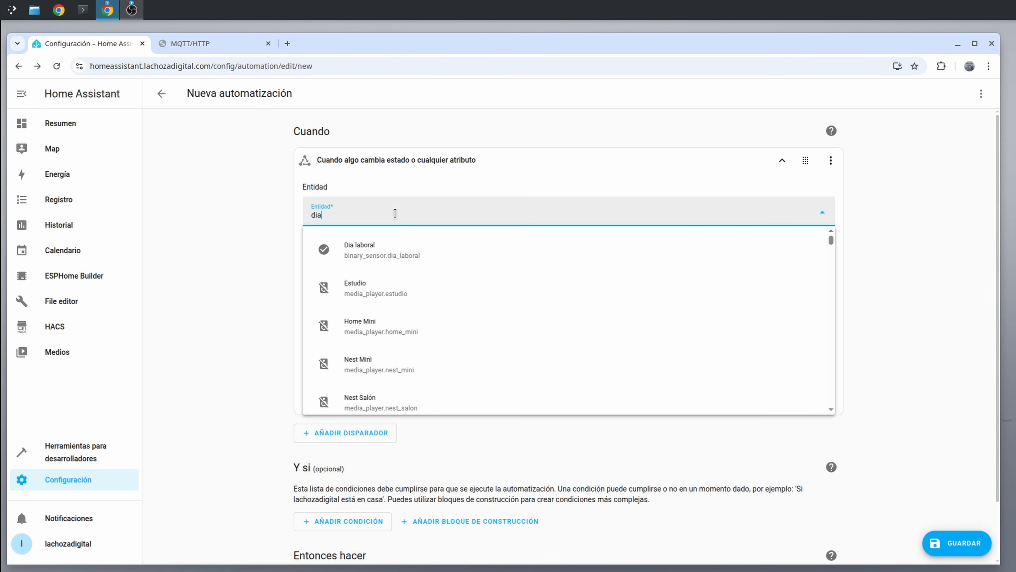
pyautogui.click(428, 253)
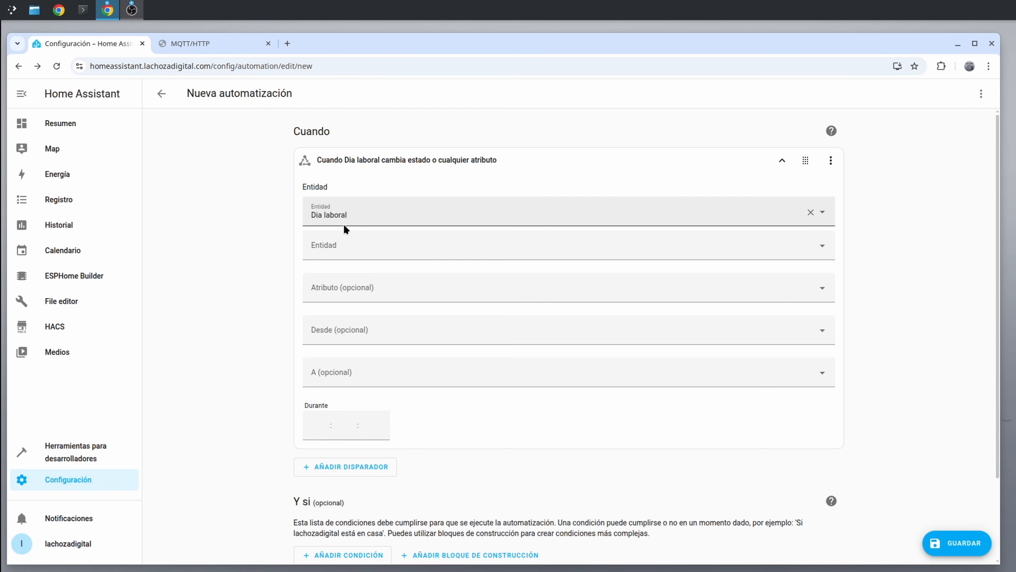
# Add a Si-entonces building block to the automation's Entonces hacer section.
pyautogui.scroll(-3, 748, 329)
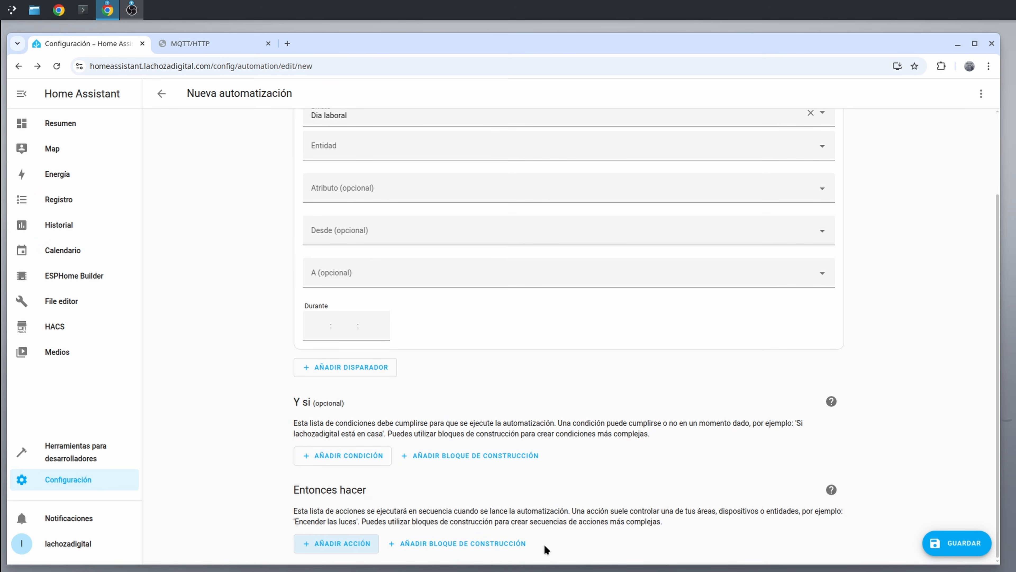
pyautogui.click(436, 549)
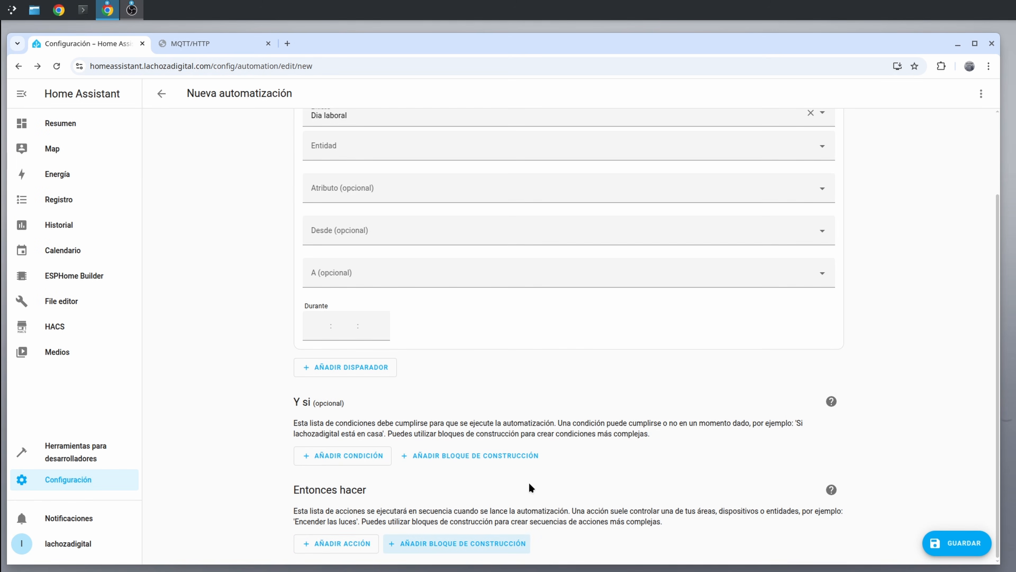
pyautogui.click(464, 548)
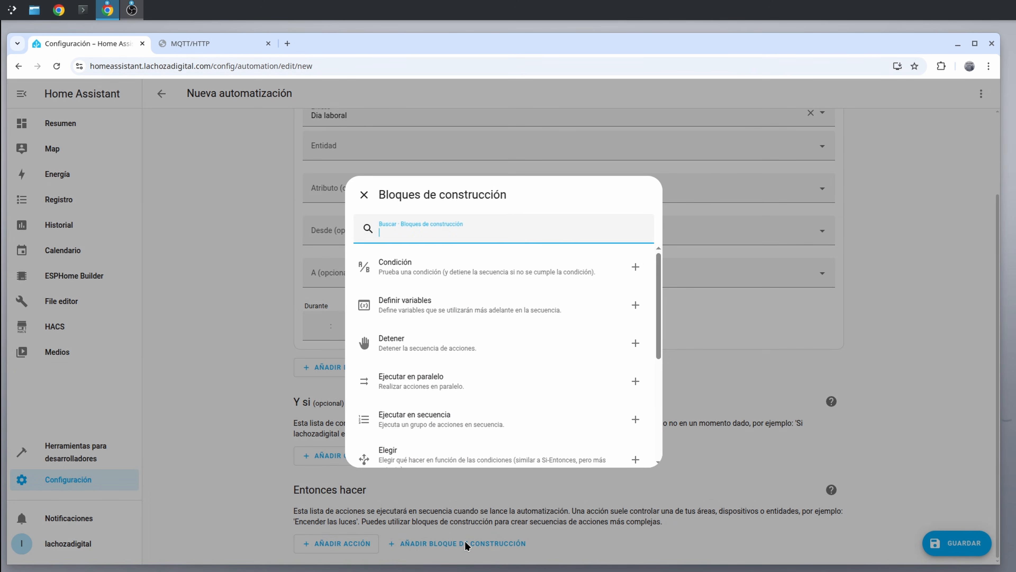
pyautogui.write('si')
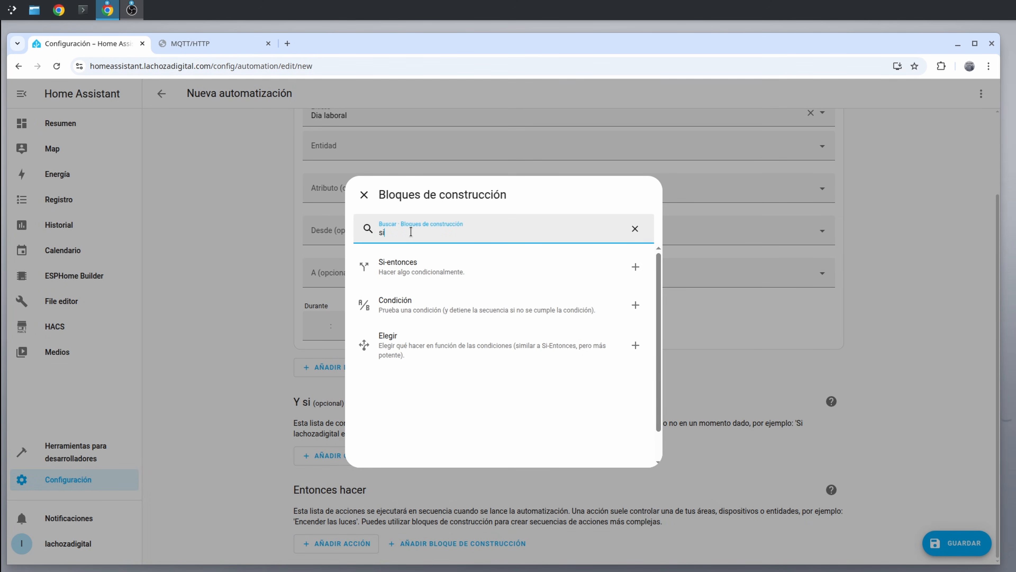
pyautogui.click(450, 270)
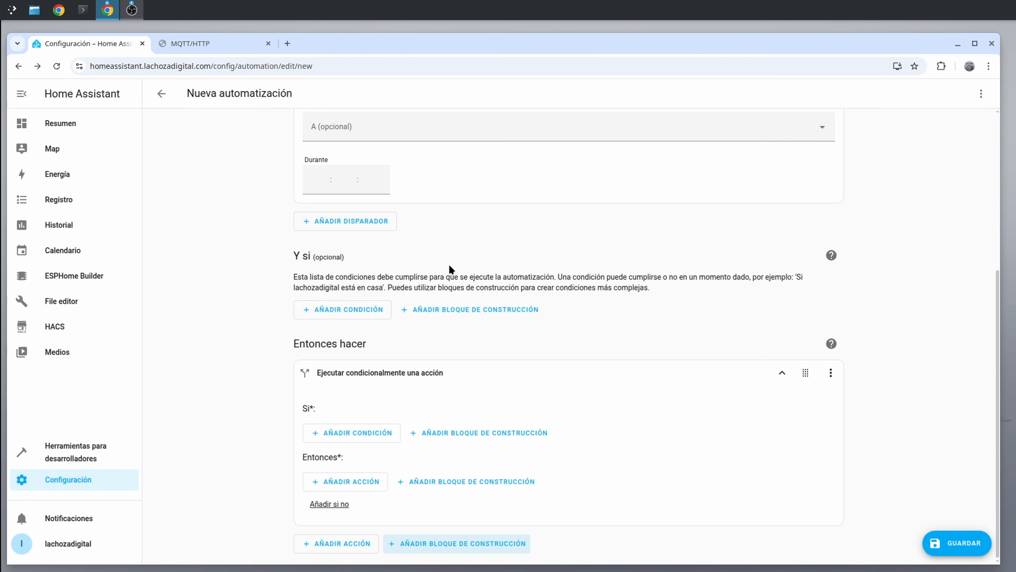
# Add a state condition to the Si part of the block requiring Dia laboral to be Encendido.
pyautogui.click(352, 433)
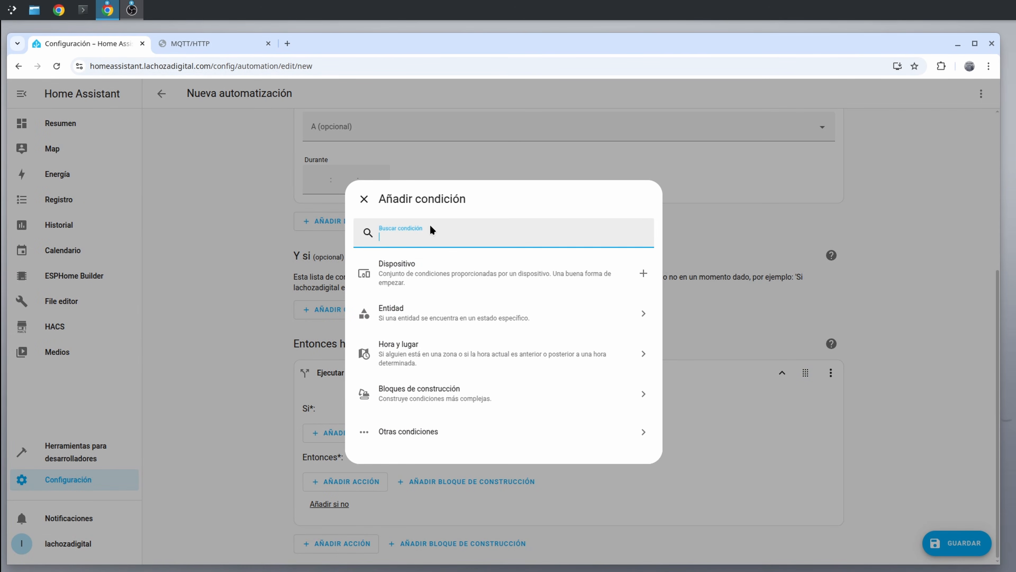
pyautogui.write('estd')
pyautogui.click(420, 264)
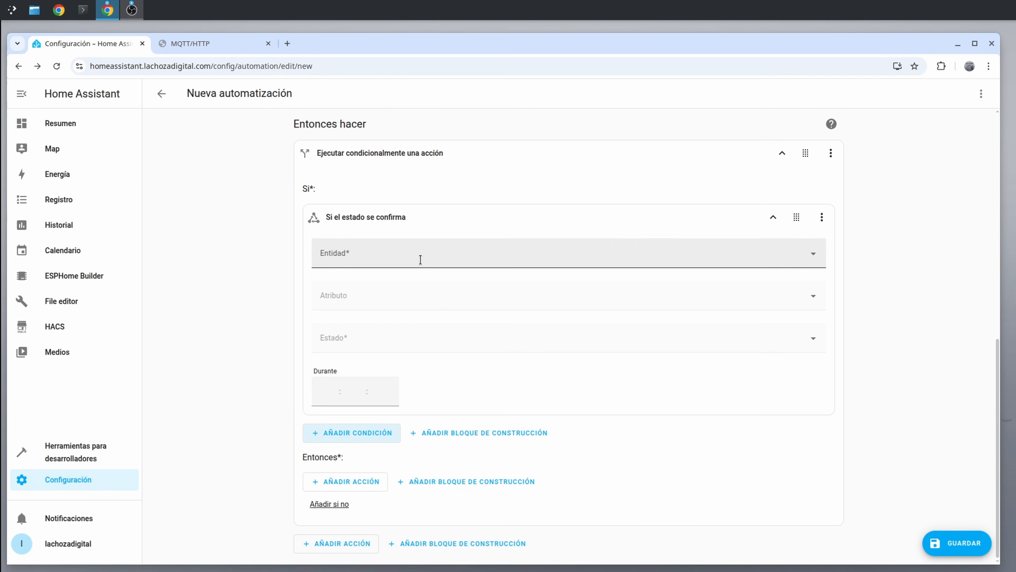
pyautogui.click(391, 252)
pyautogui.write('dia')
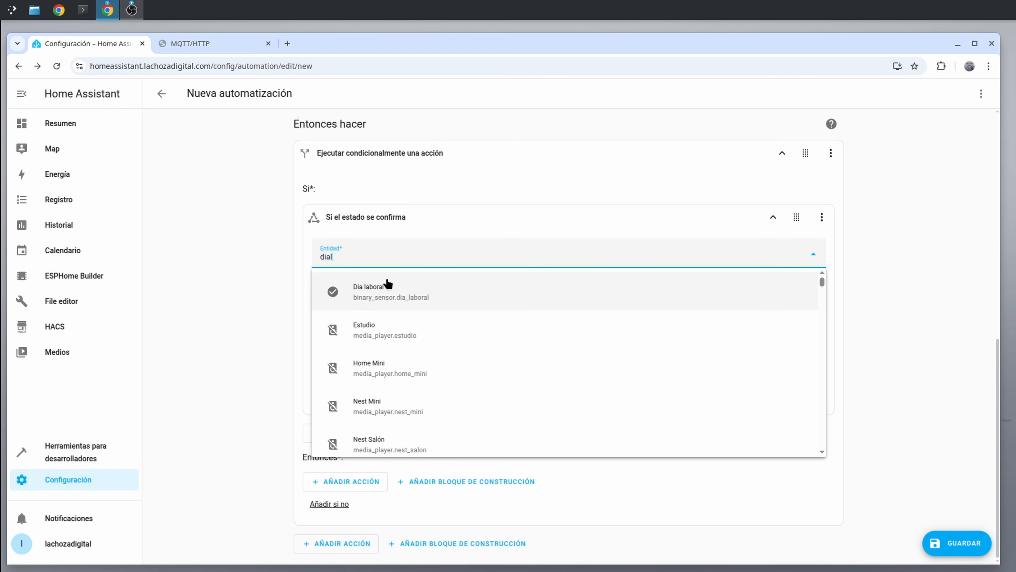
pyautogui.click(386, 285)
pyautogui.click(373, 336)
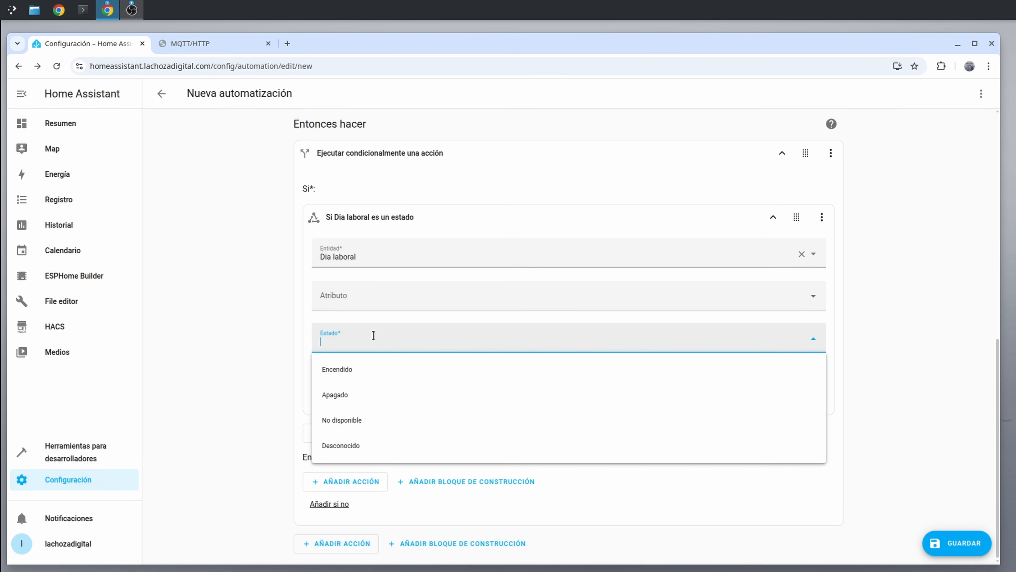
pyautogui.click(362, 371)
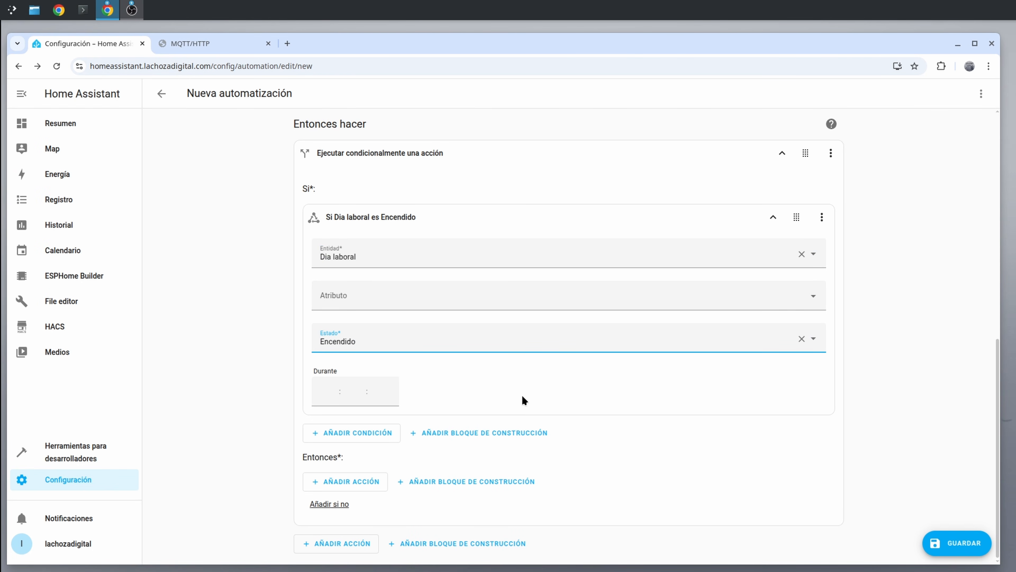
# Add the Configure Awtrix Parameters action under Entonces and select Awtrix as its device.
pyautogui.click(354, 482)
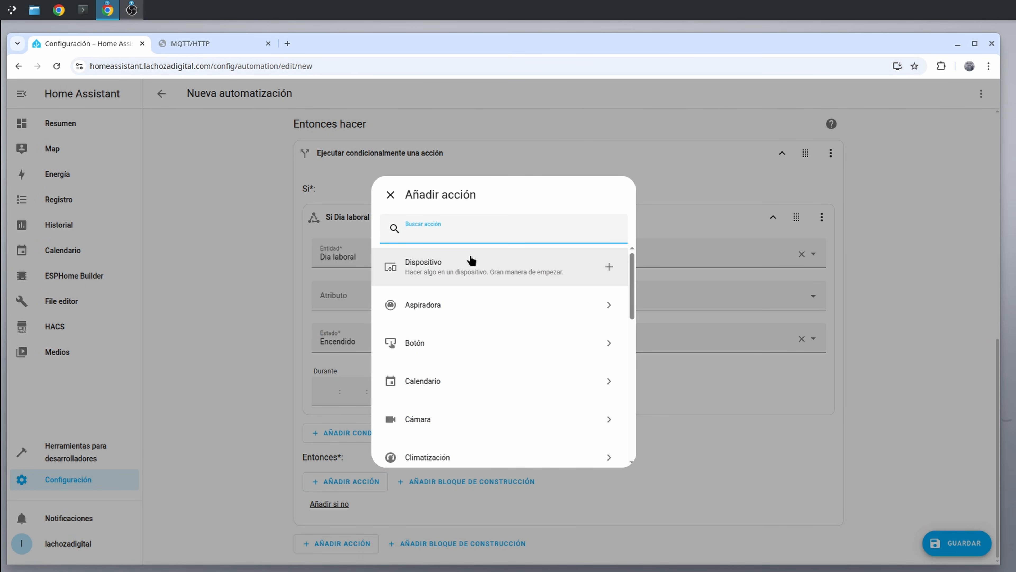
pyautogui.write('awt')
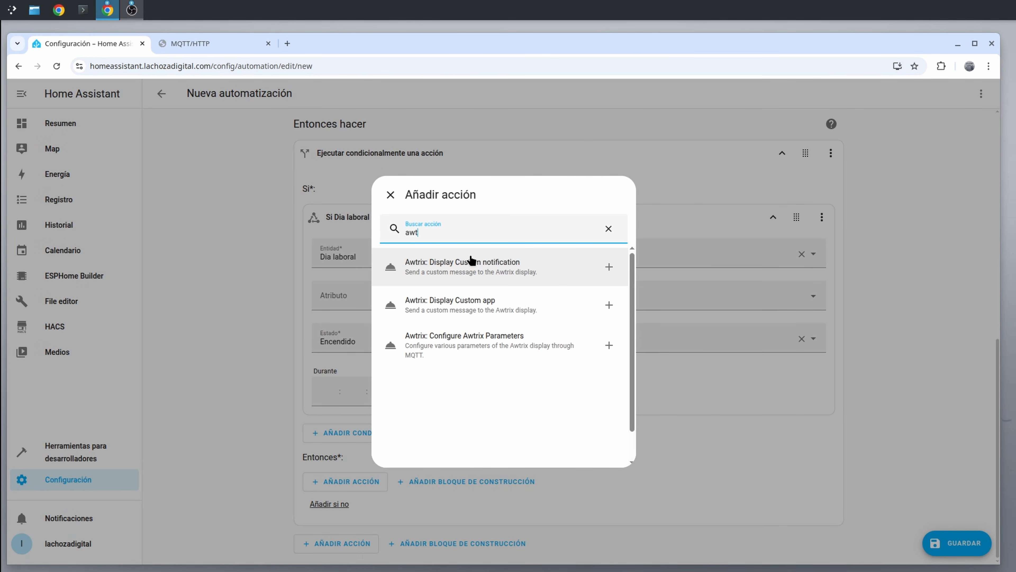
pyautogui.click(443, 335)
pyautogui.scroll(20, 673, 343)
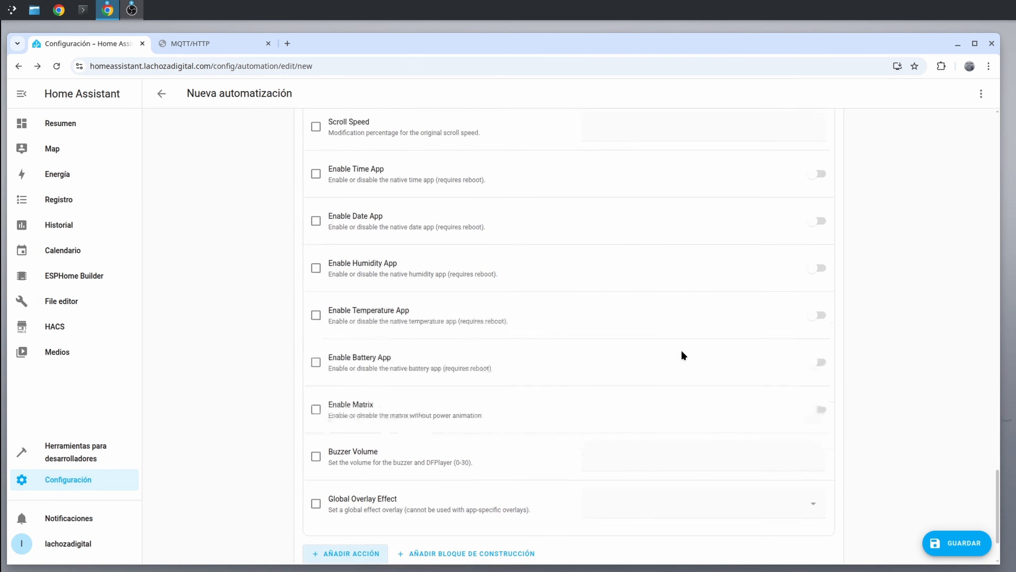
pyautogui.scroll(15, 683, 356)
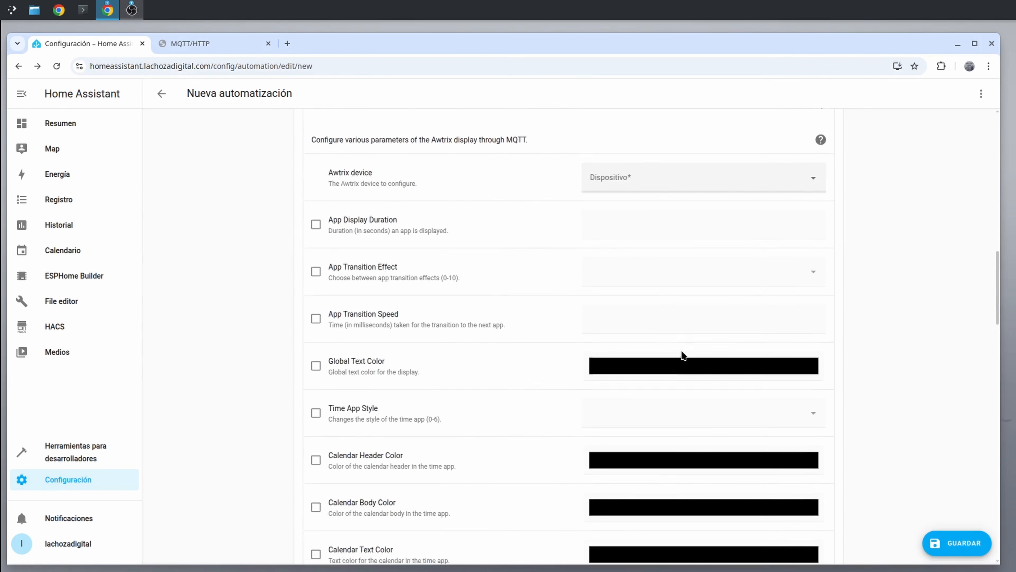
pyautogui.click(814, 325)
pyautogui.click(606, 367)
# Enable Calendar Header Color in the Entonces action and set it to blue.
pyautogui.scroll(-5, 605, 367)
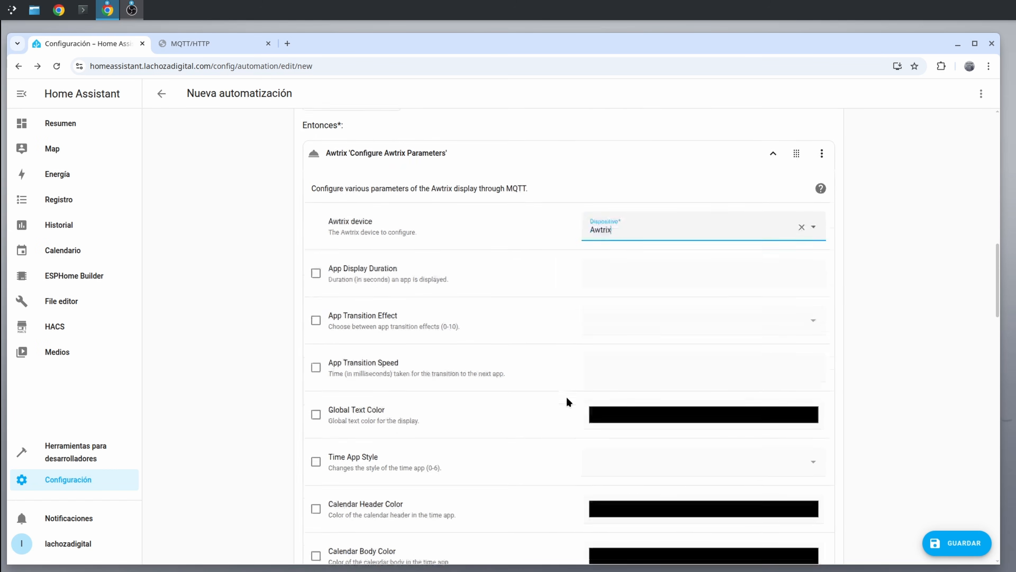
pyautogui.click(315, 391)
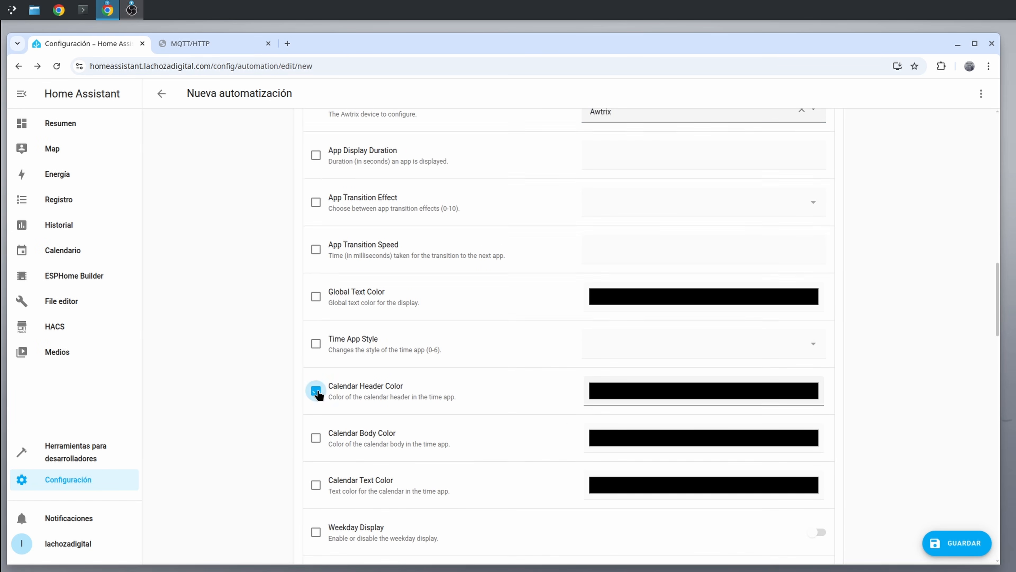
pyautogui.click(706, 392)
pyautogui.moveTo(639, 485); pyautogui.dragTo(662, 486)
# Enable Active Weekday Color in the Entonces action, set it to blue (RGB 30, 0, 255), and collapse the action.
pyautogui.scroll(-5, 336, 370)
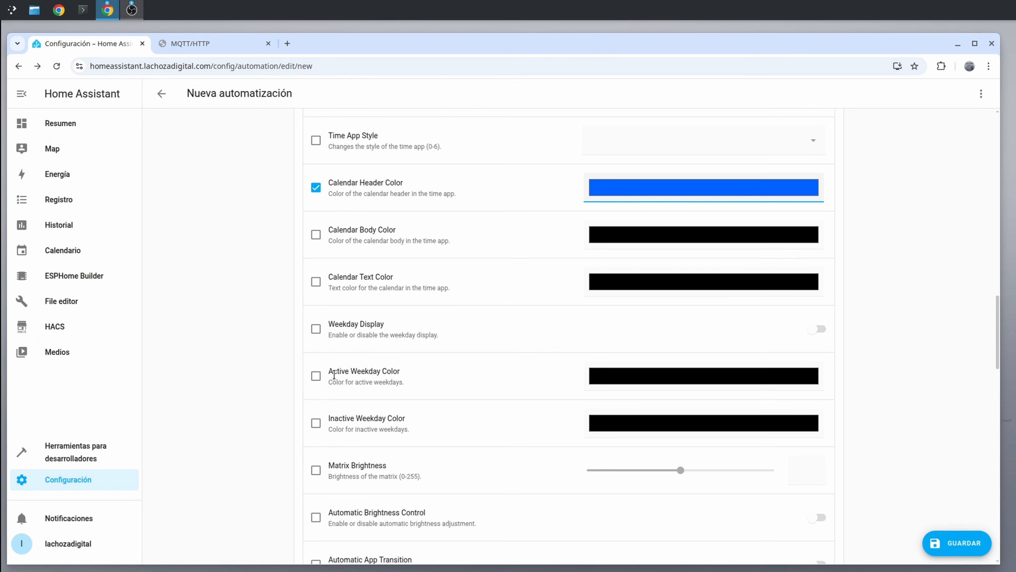
pyautogui.click(316, 376)
pyautogui.click(654, 379)
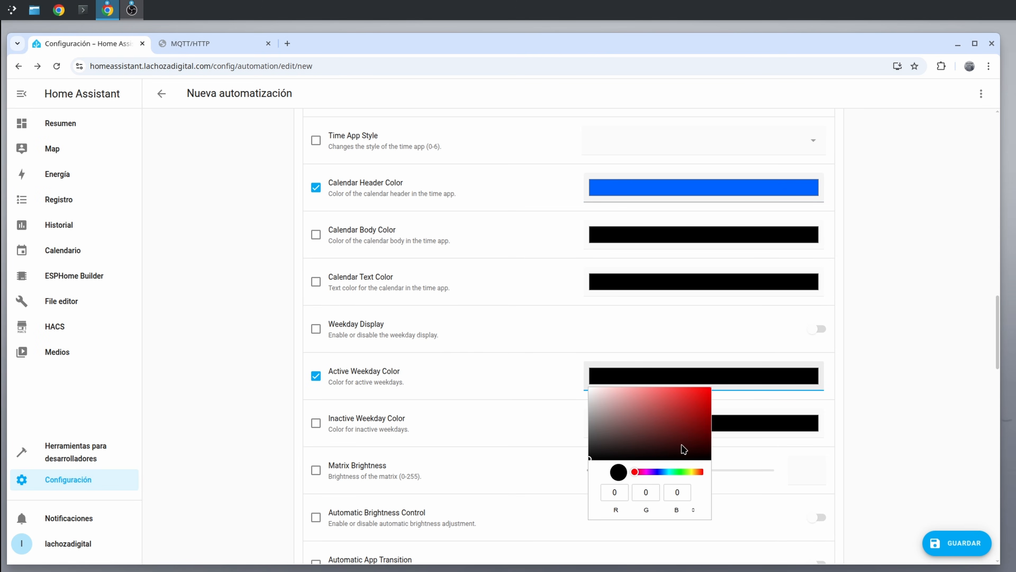
pyautogui.moveTo(660, 470); pyautogui.dragTo(655, 470)
pyautogui.moveTo(679, 436); pyautogui.dragTo(743, 374)
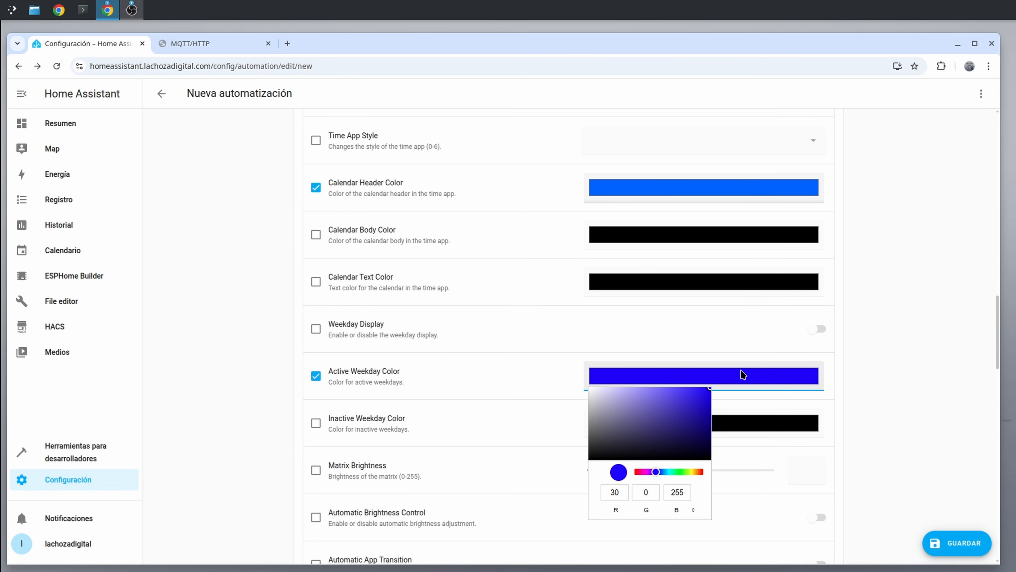
pyautogui.click(922, 372)
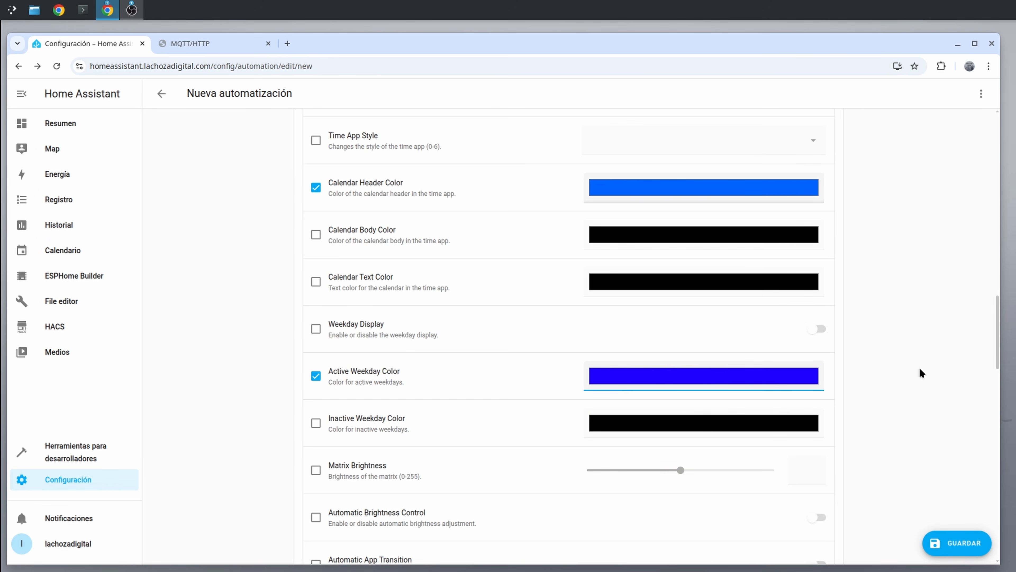
pyautogui.scroll(12, 922, 372)
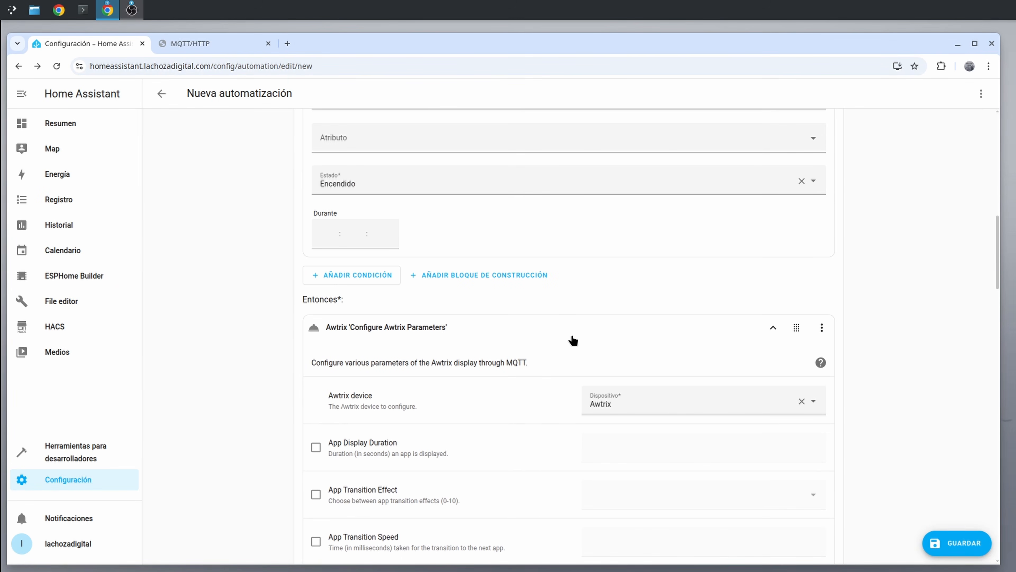
pyautogui.click(572, 332)
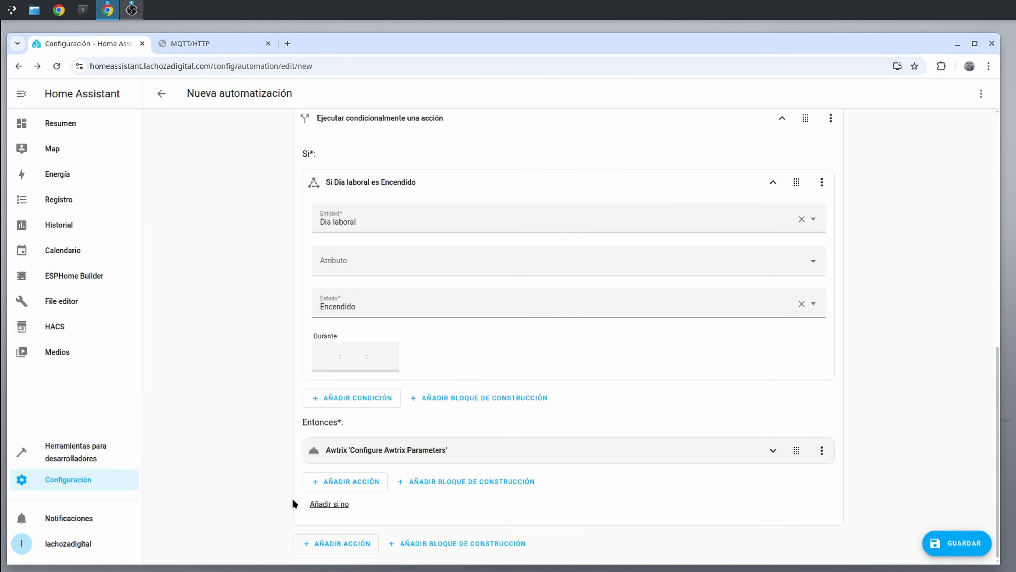
# Add a Si no branch containing the Configure Awtrix Parameters action with Awtrix as its device.
pyautogui.click(329, 503)
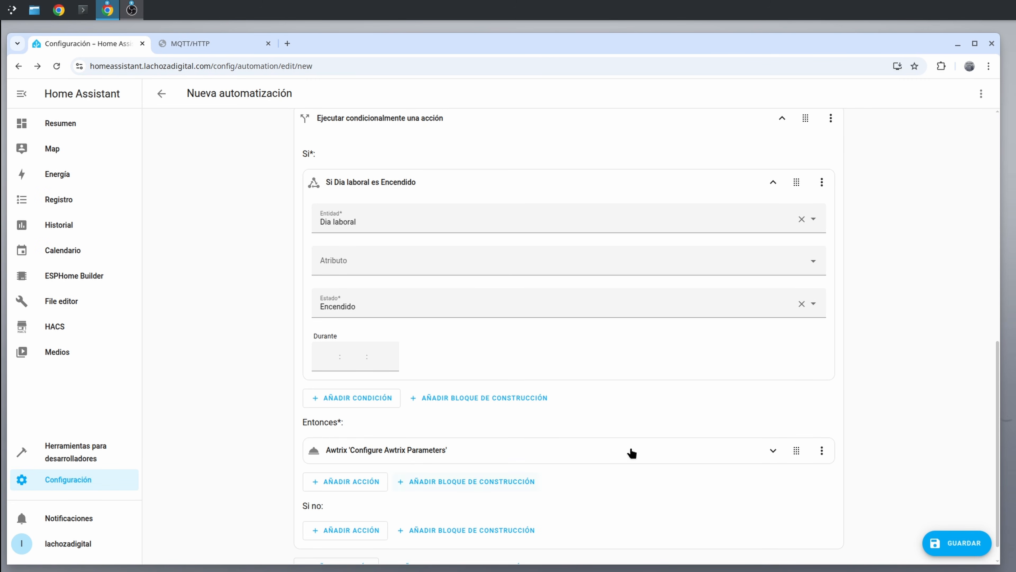
pyautogui.scroll(-1, 668, 451)
pyautogui.click(365, 507)
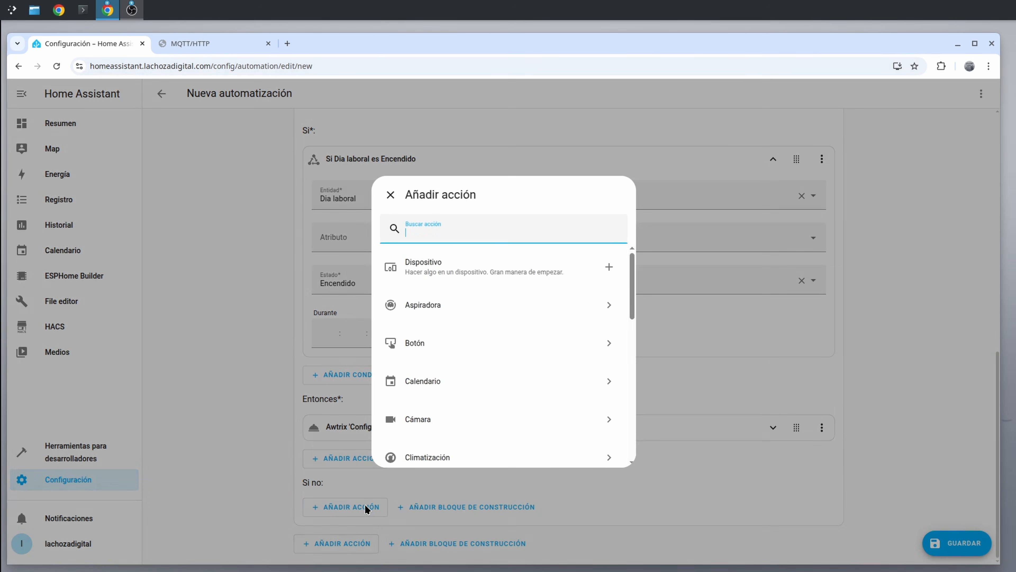
pyautogui.write('awtr')
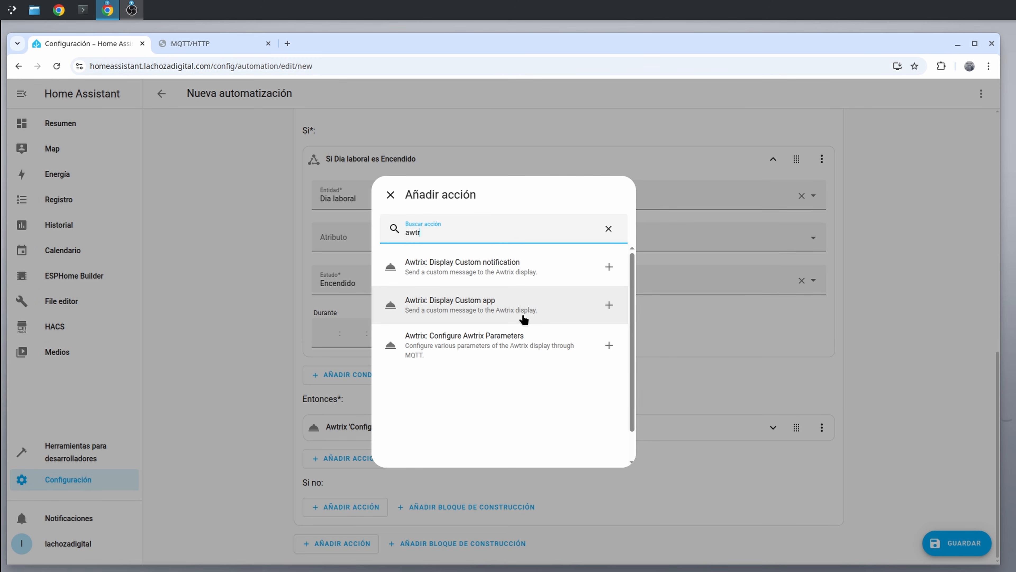
pyautogui.click(457, 345)
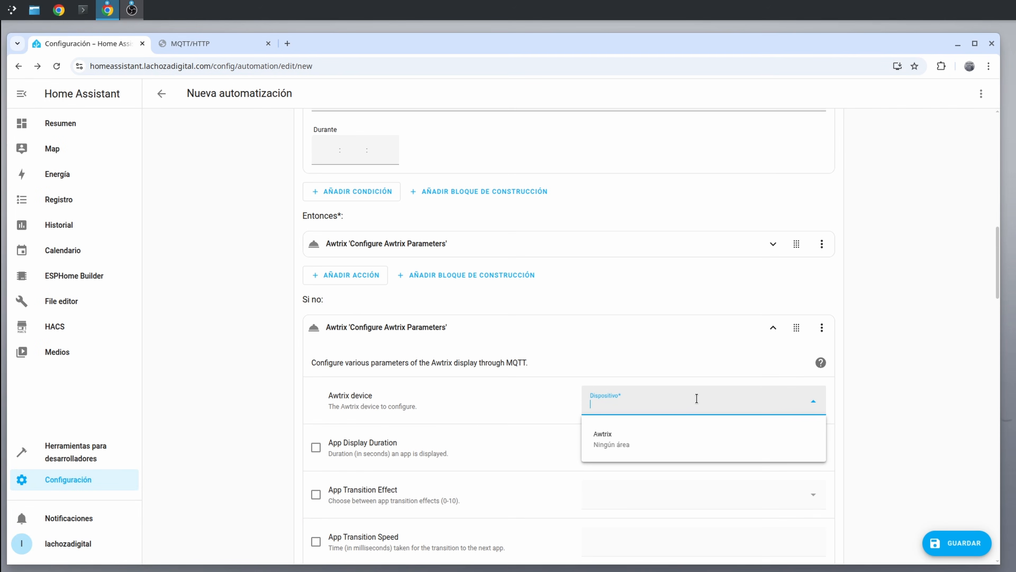
pyautogui.click(641, 436)
# Enable Calendar Header Color in the Si no action and set it to red.
pyautogui.scroll(-10, 690, 360)
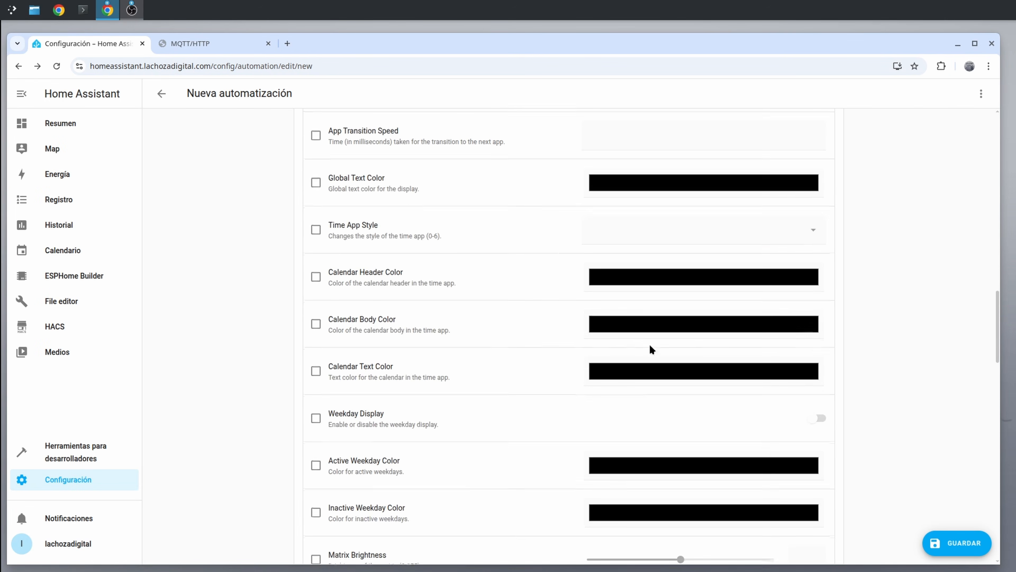
pyautogui.click(719, 284)
pyautogui.moveTo(664, 307); pyautogui.dragTo(724, 286)
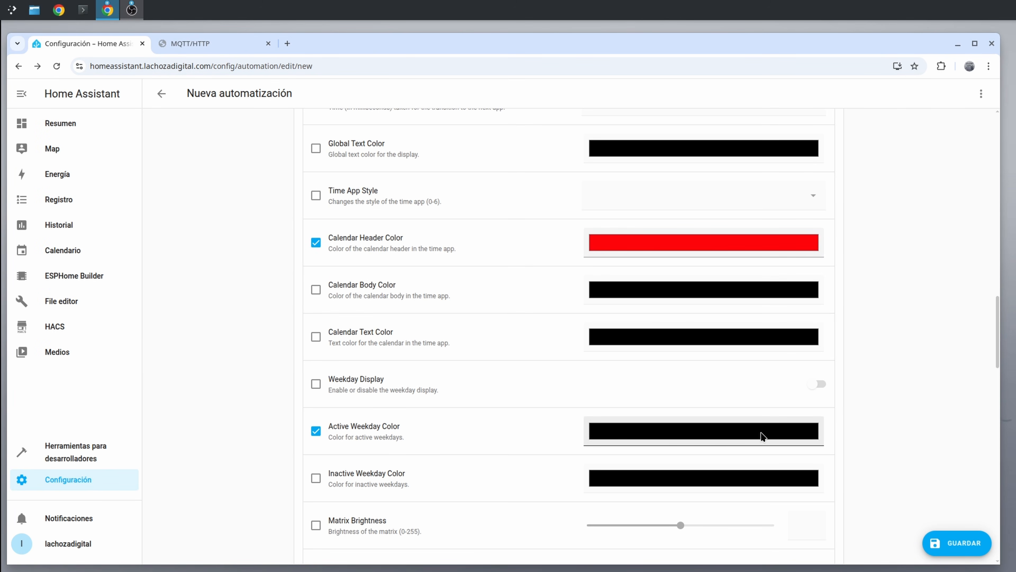
# Set Active Weekday Color to red in the Si no action and collapse the action.
pyautogui.click(761, 436)
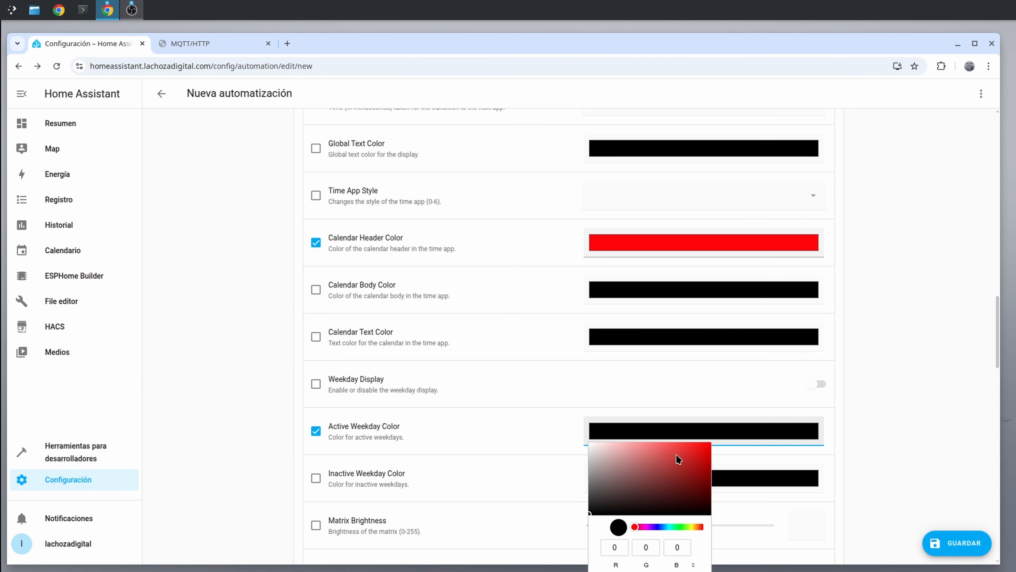
pyautogui.moveTo(676, 454); pyautogui.dragTo(726, 437)
pyautogui.click(908, 413)
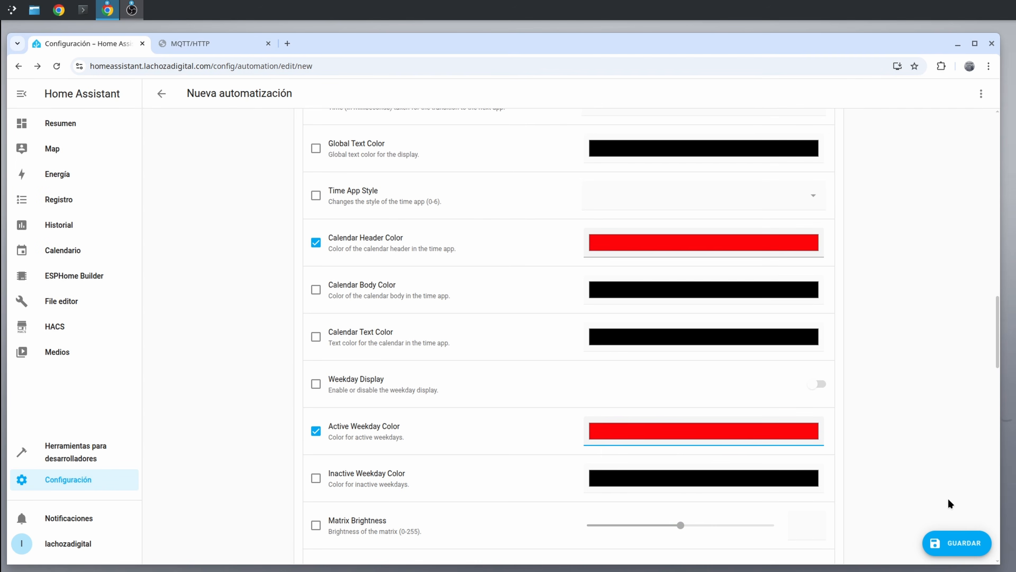
pyautogui.scroll(8, 948, 497)
pyautogui.scroll(3, 602, 340)
pyautogui.click(482, 359)
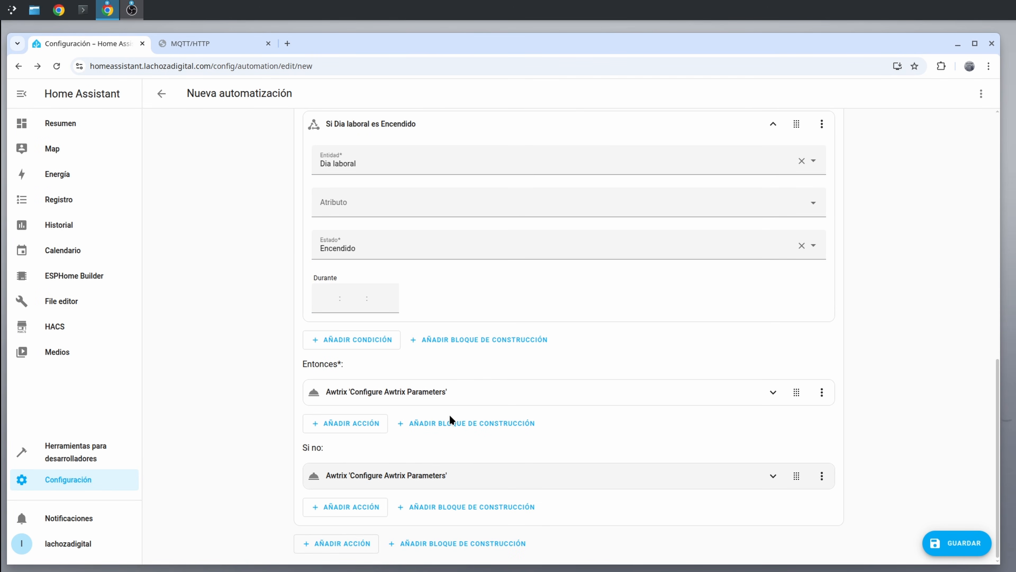
# Run the Configure Awtrix Parameters actions of the Entonces and Si no branches to test both colour sets.
pyautogui.click(822, 392)
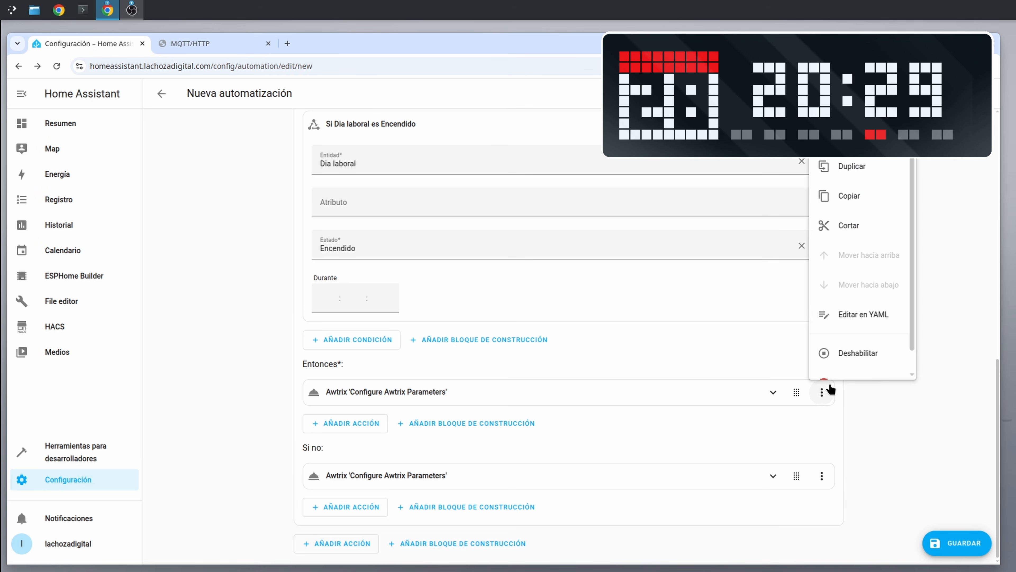
pyautogui.click(849, 98)
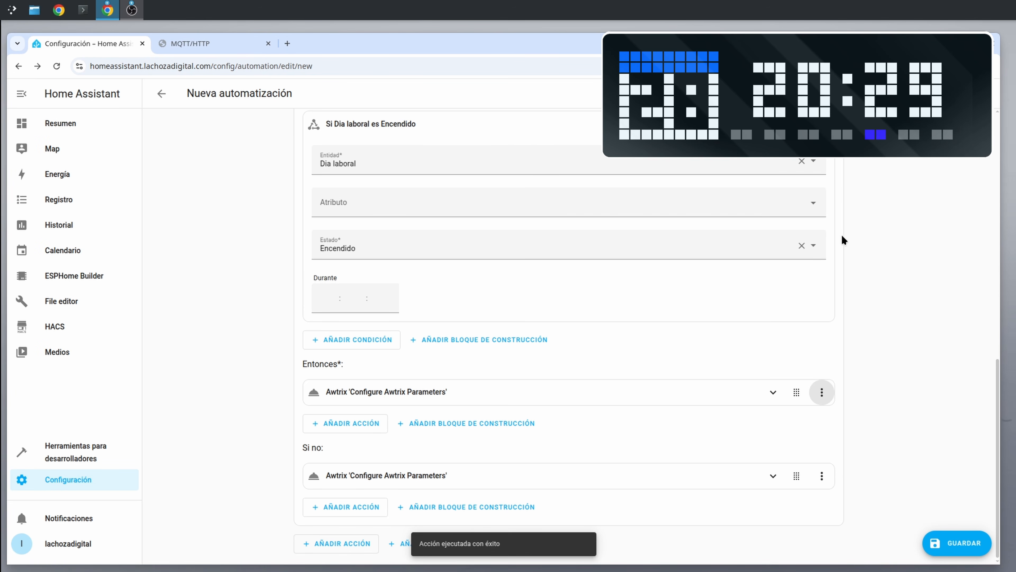
pyautogui.click(823, 475)
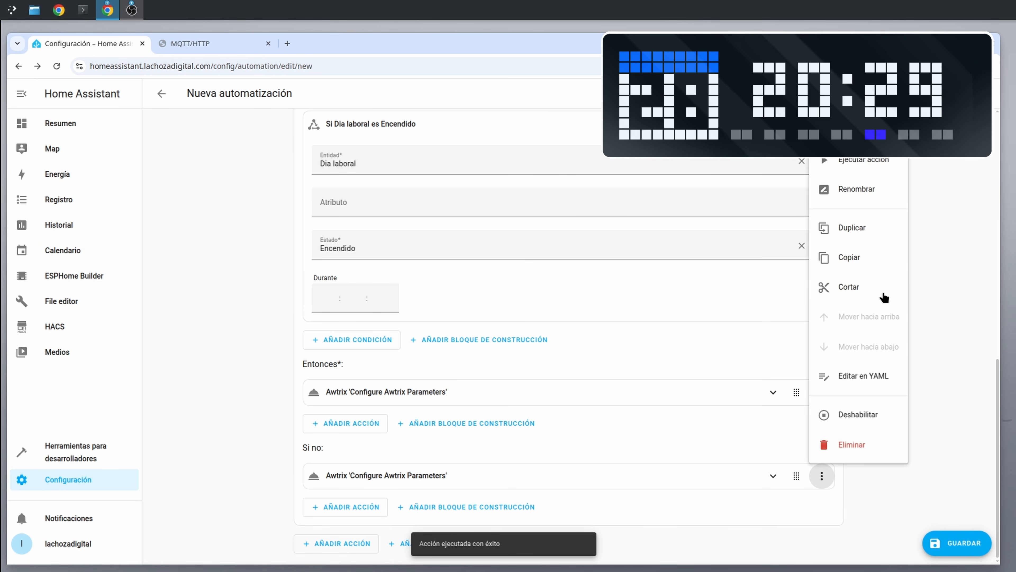
pyautogui.click(866, 164)
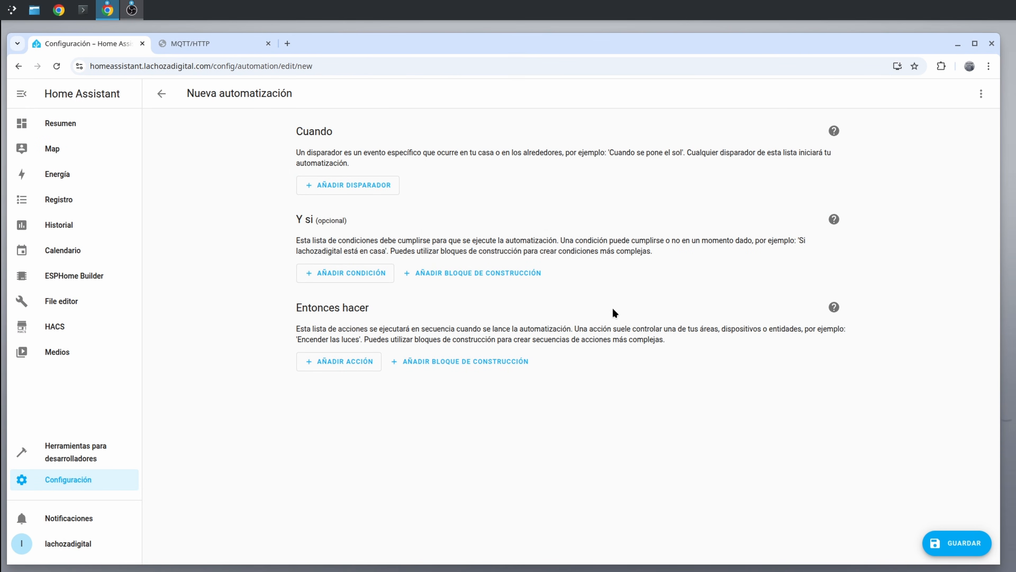
# Add a state trigger for the Forecast Casa weather entity to the new, empty automation.
pyautogui.click(356, 185)
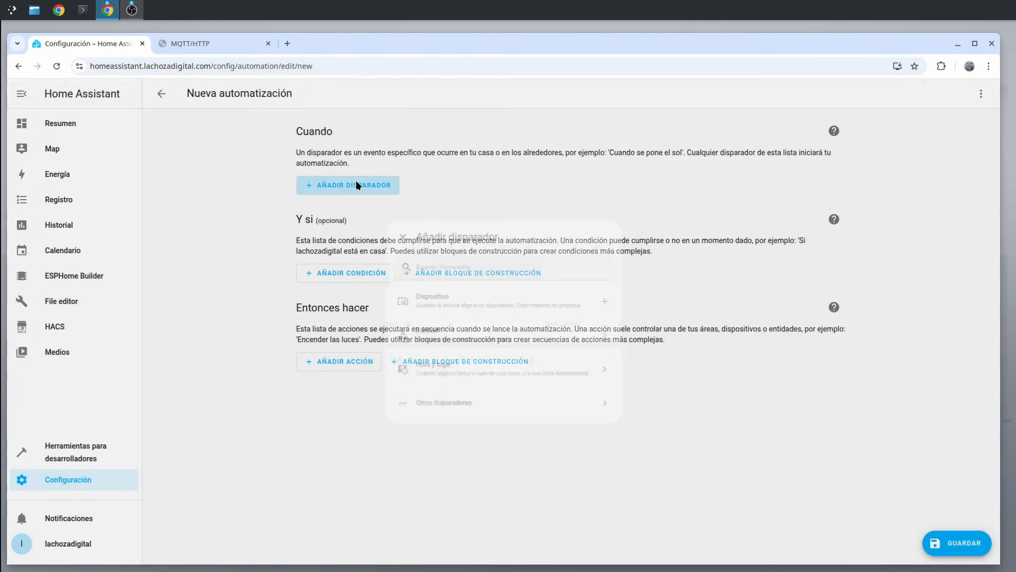
pyautogui.write('estad')
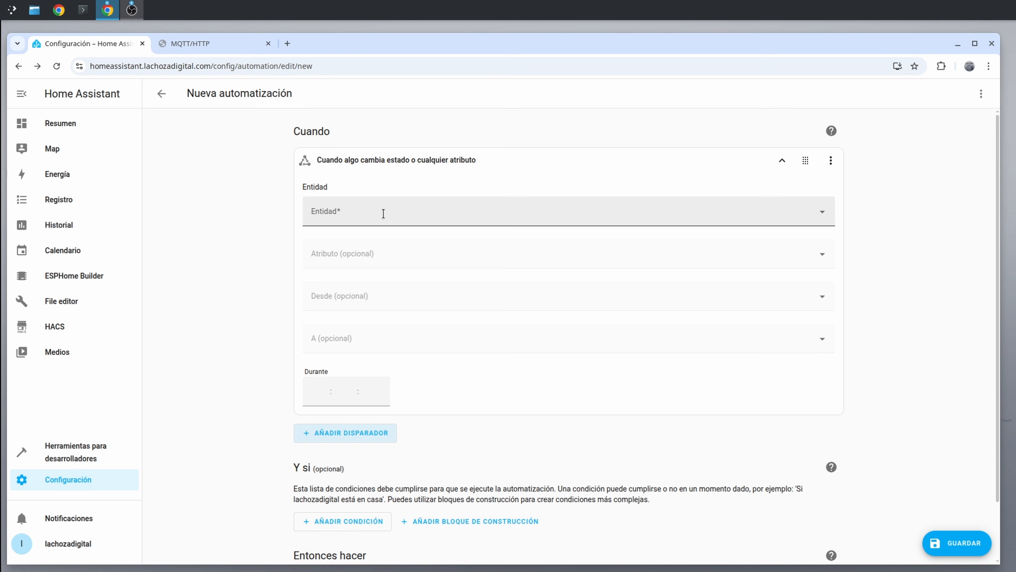
pyautogui.click(383, 212)
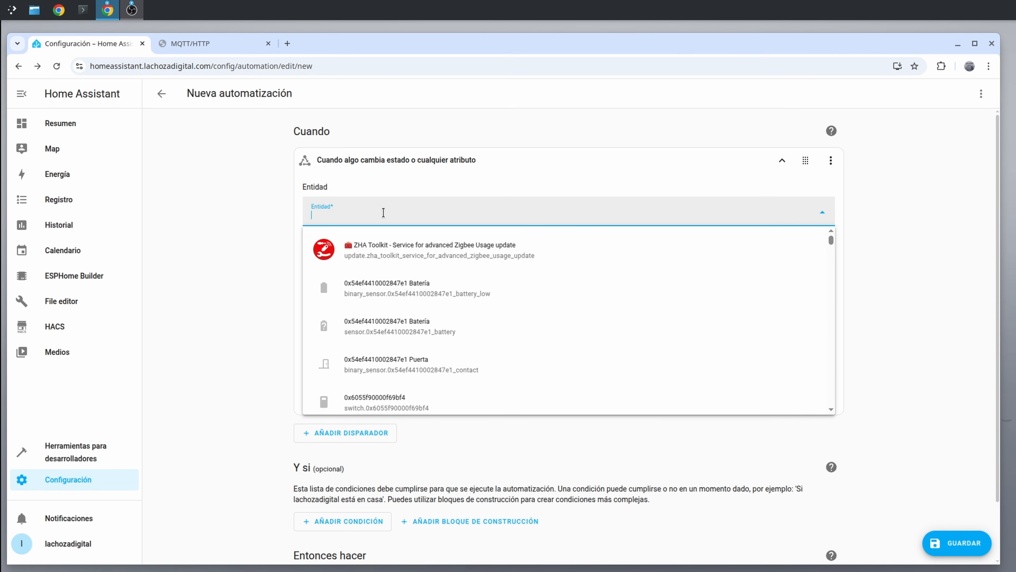
pyautogui.write('weath')
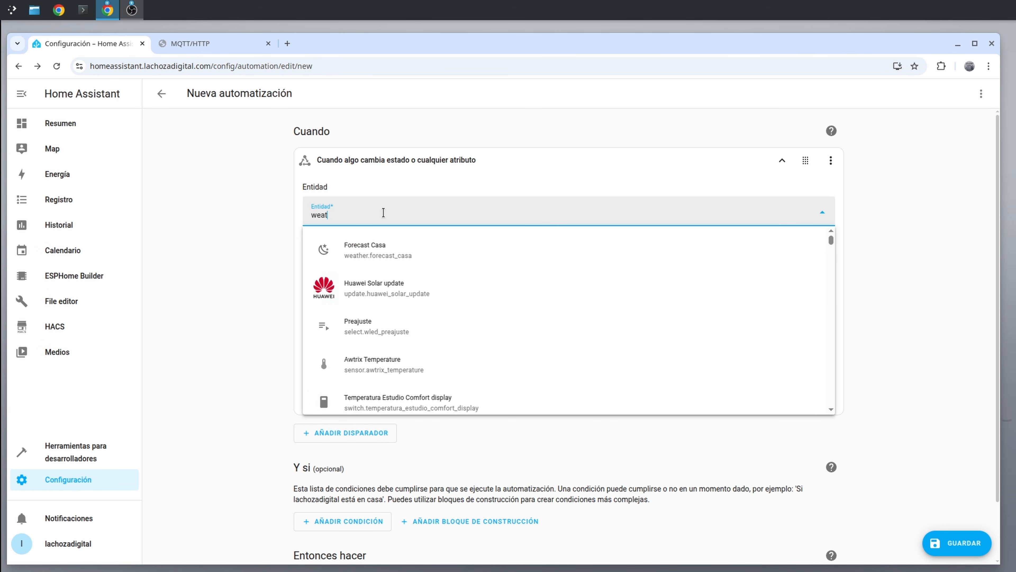
pyautogui.click(346, 253)
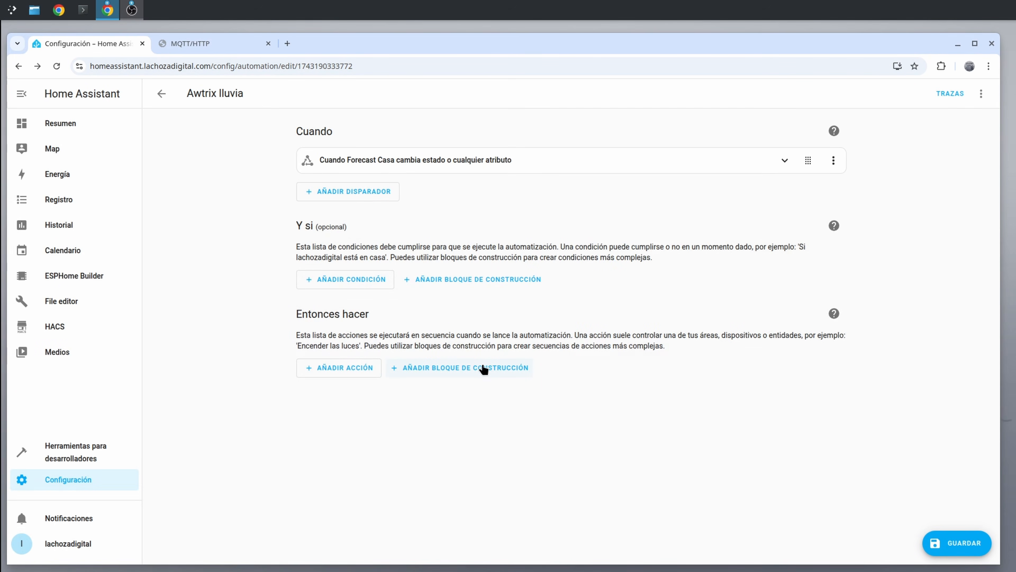
# Add an Elegir building block to the Awtrix lluvia automation's actions and expand its first option.
pyautogui.click(484, 368)
pyautogui.write('ele')
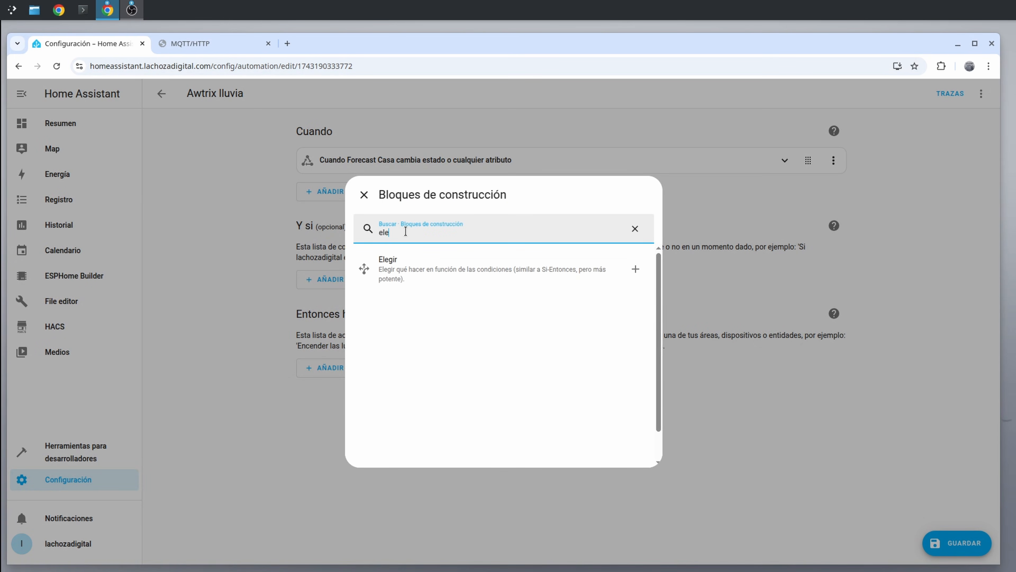
pyautogui.click(406, 267)
pyautogui.click(420, 379)
# Add an Estado condition to Option 1 requiring Forecast Casa to be Lluvioso.
pyautogui.scroll(-1, 360, 400)
pyautogui.click(354, 403)
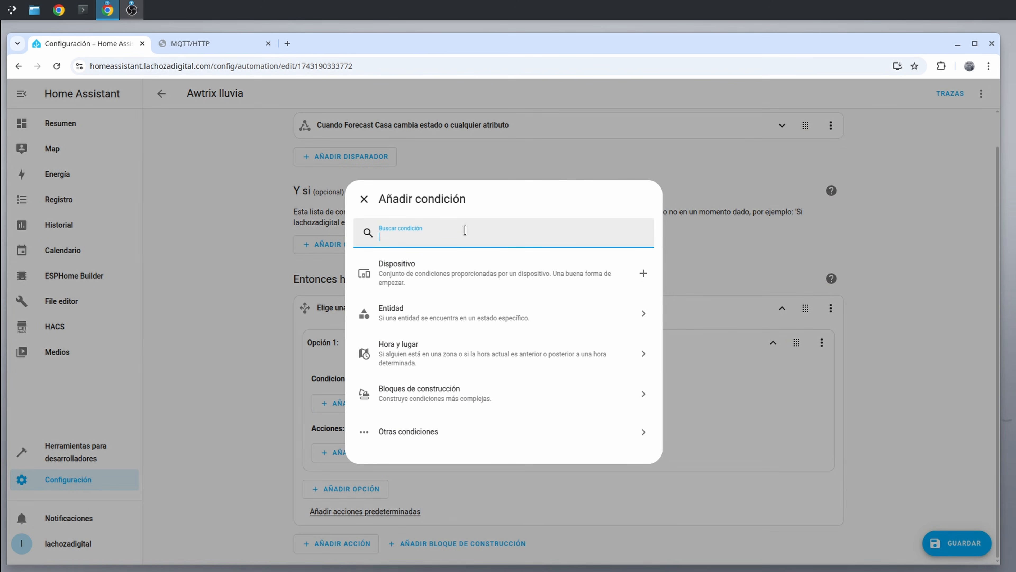
pyautogui.write('estado')
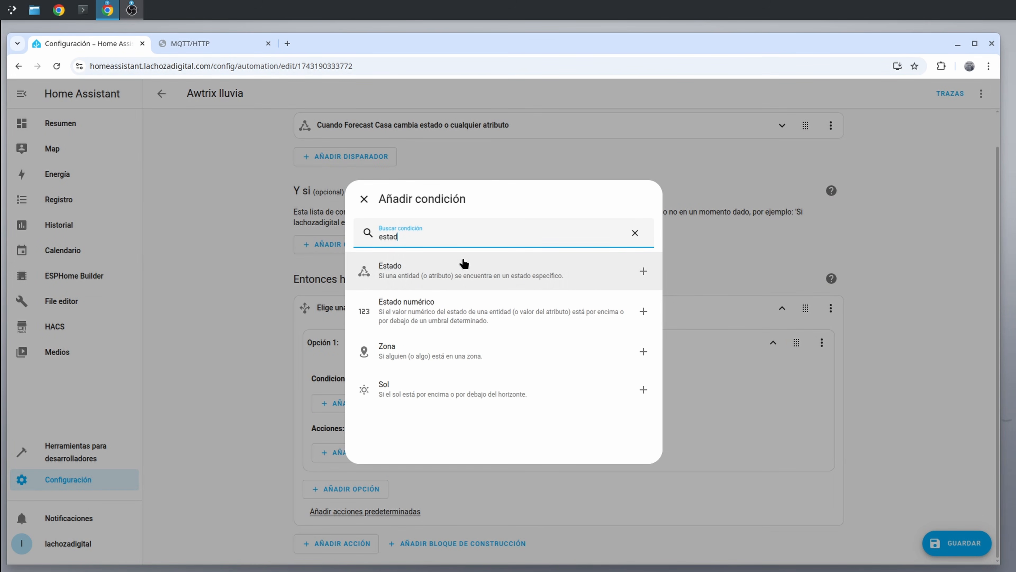
pyautogui.click(462, 262)
pyautogui.click(437, 228)
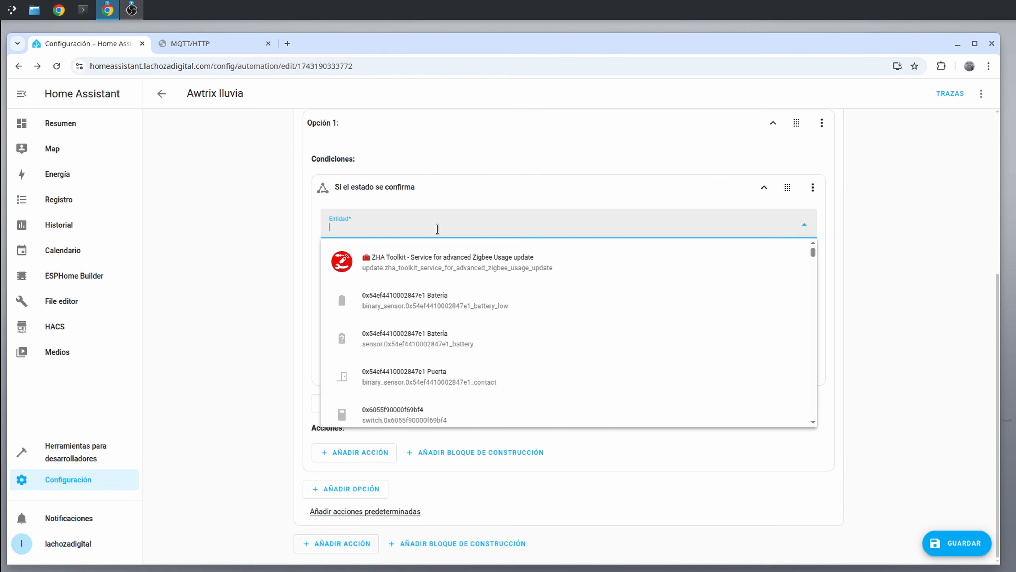
pyautogui.write('fore')
pyautogui.click(426, 252)
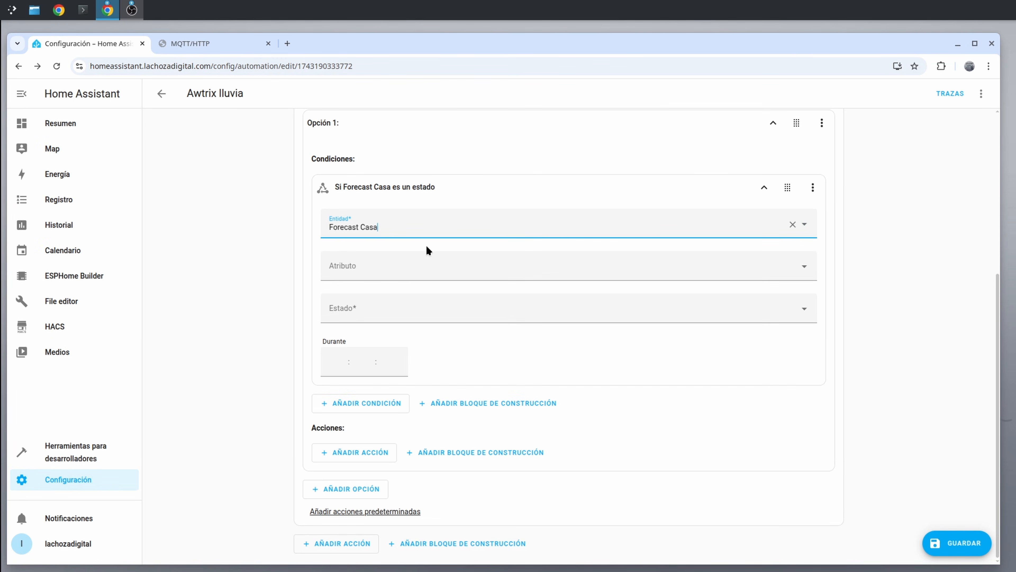
pyautogui.click(412, 309)
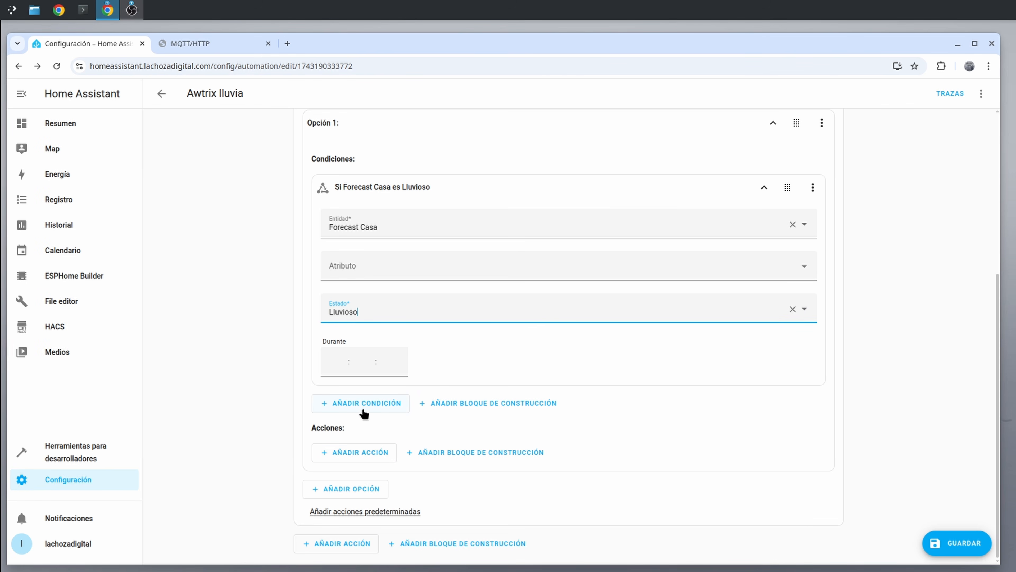
# Add the Configure Awtrix Parameters action to Option 1 with Awtrix as its device.
pyautogui.click(357, 454)
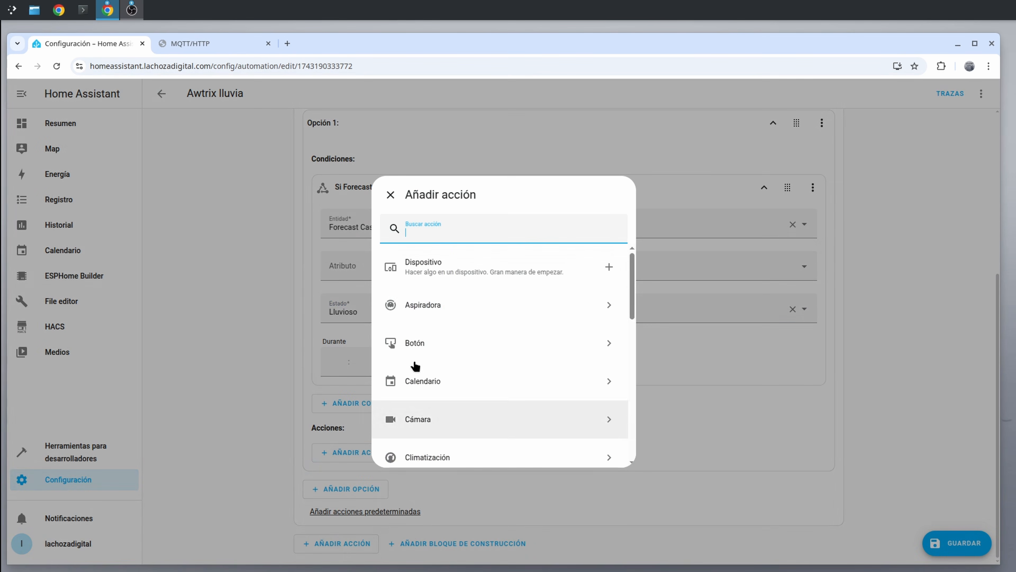
pyautogui.write('awtr')
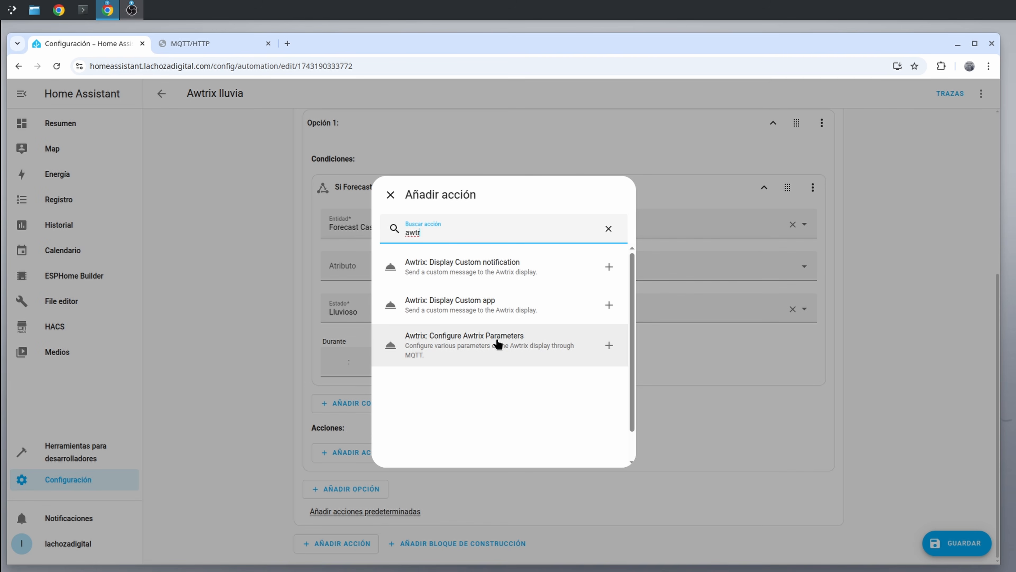
pyautogui.click(497, 345)
pyautogui.click(731, 244)
pyautogui.click(651, 286)
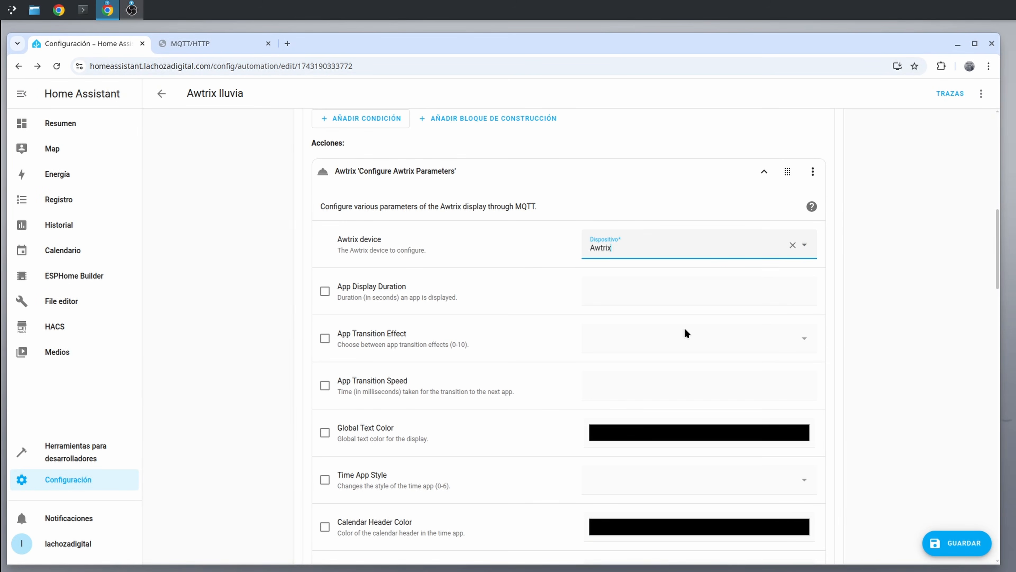
# Enable Global Overlay Effect in the Option 1 action, set it to rain, and run the collapsed action to test it.
pyautogui.scroll(-15, 685, 328)
pyautogui.scroll(-15, 685, 329)
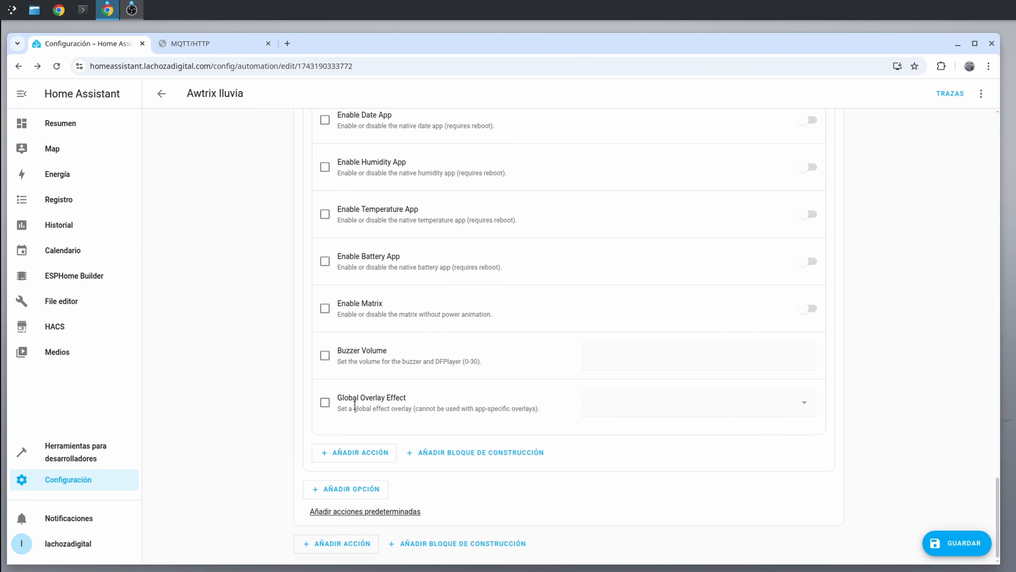
pyautogui.click(710, 410)
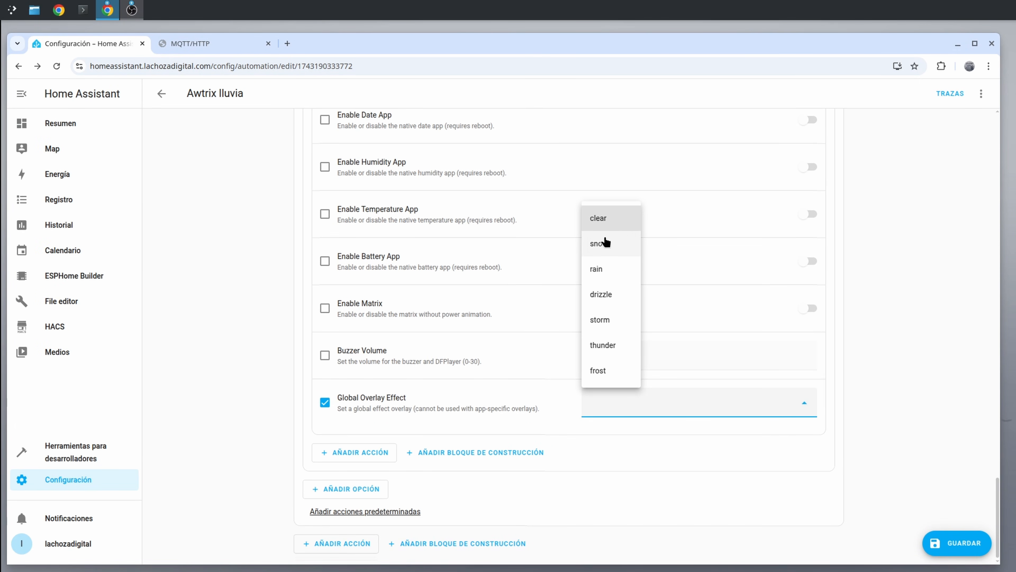
pyautogui.click(609, 276)
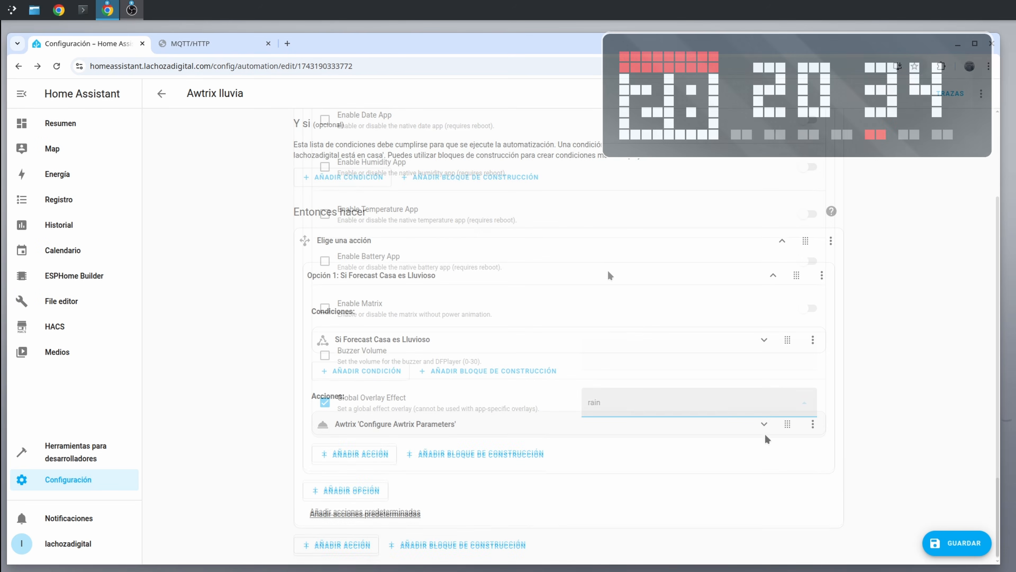
pyautogui.click(814, 422)
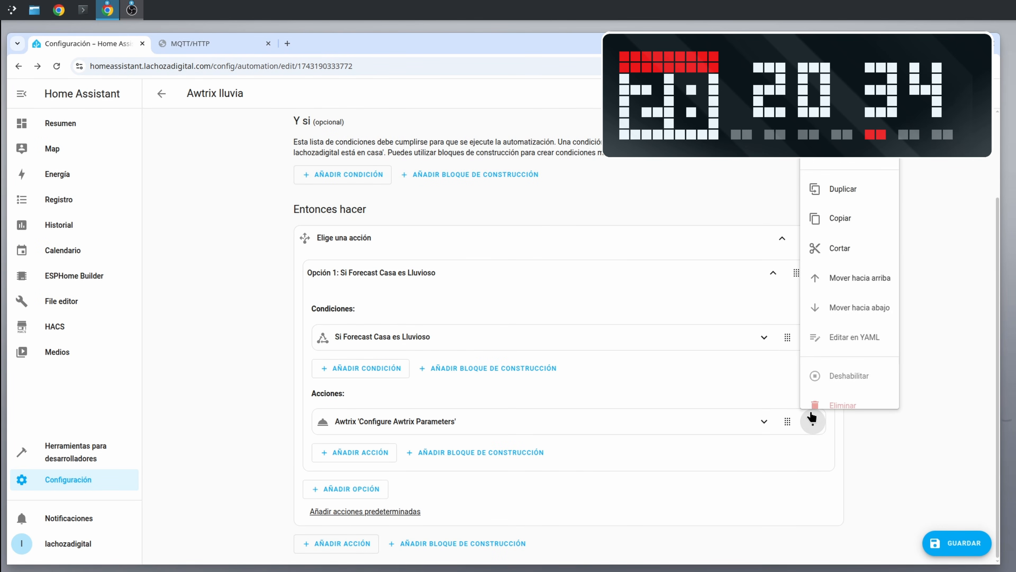
pyautogui.click(844, 104)
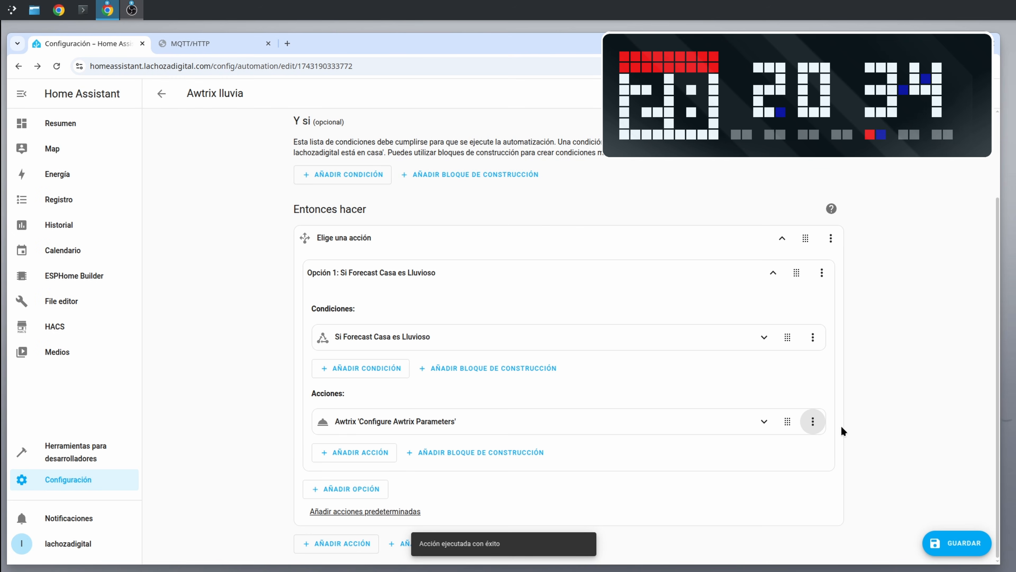
# Duplicate the Lluvioso option and expand the copy, Option 2.
pyautogui.click(824, 275)
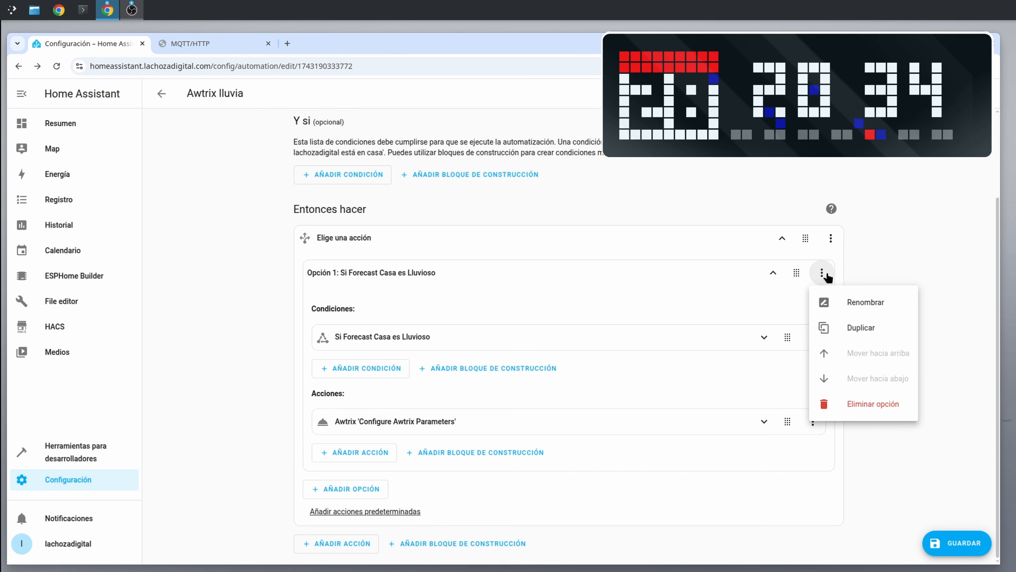
pyautogui.click(855, 327)
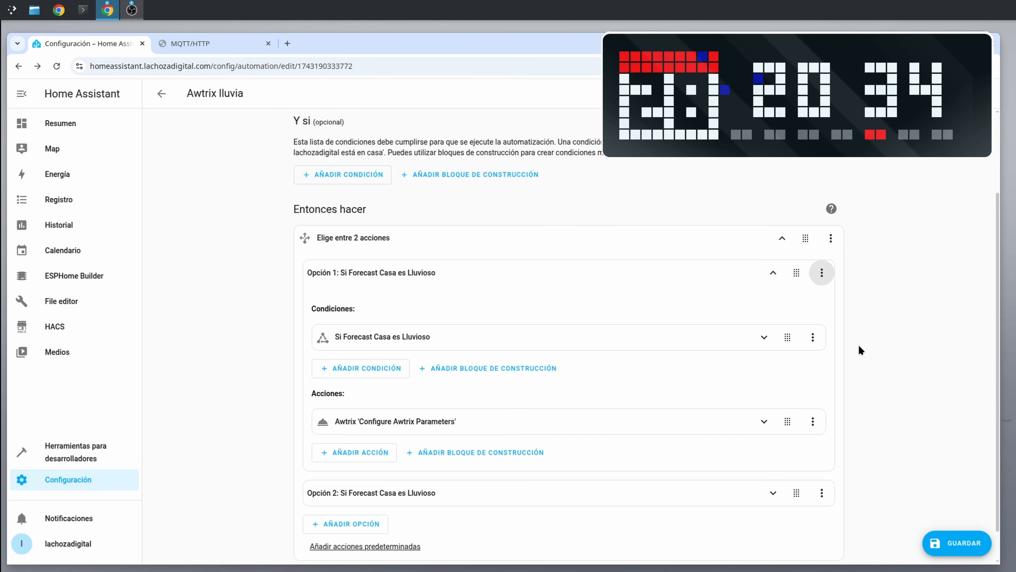
pyautogui.scroll(-1, 858, 356)
pyautogui.click(406, 467)
pyautogui.scroll(-5, 567, 436)
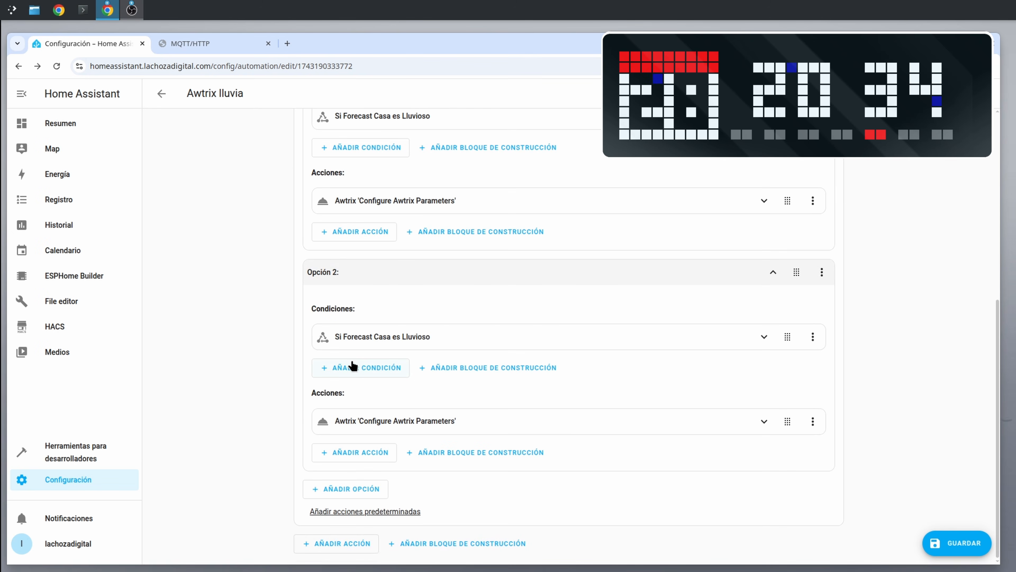
# Change the state in Option 2's Forecast Casa condition to Nevado.
pyautogui.click(336, 337)
pyautogui.scroll(-3, 515, 395)
pyautogui.click(399, 325)
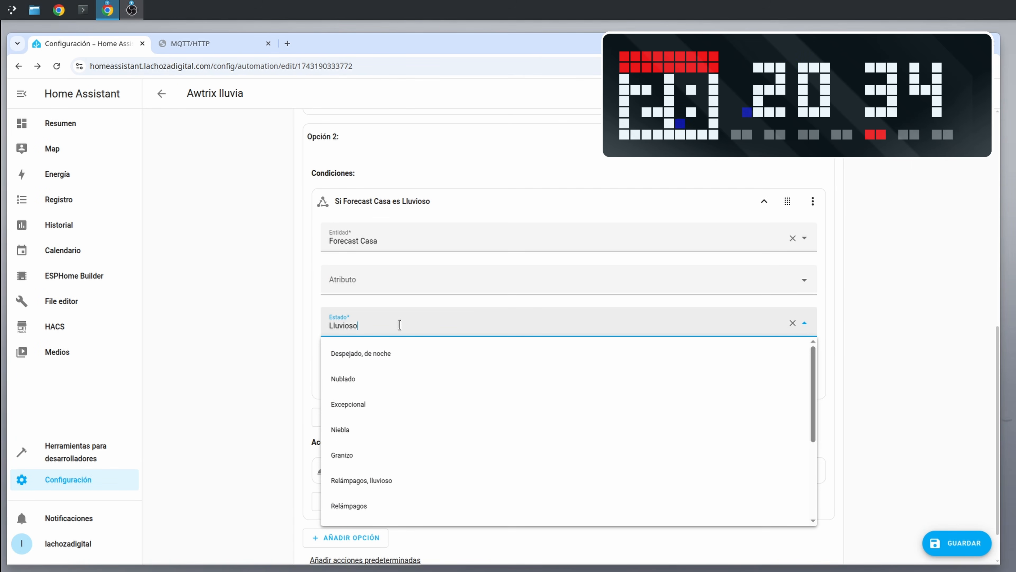
pyautogui.click(391, 458)
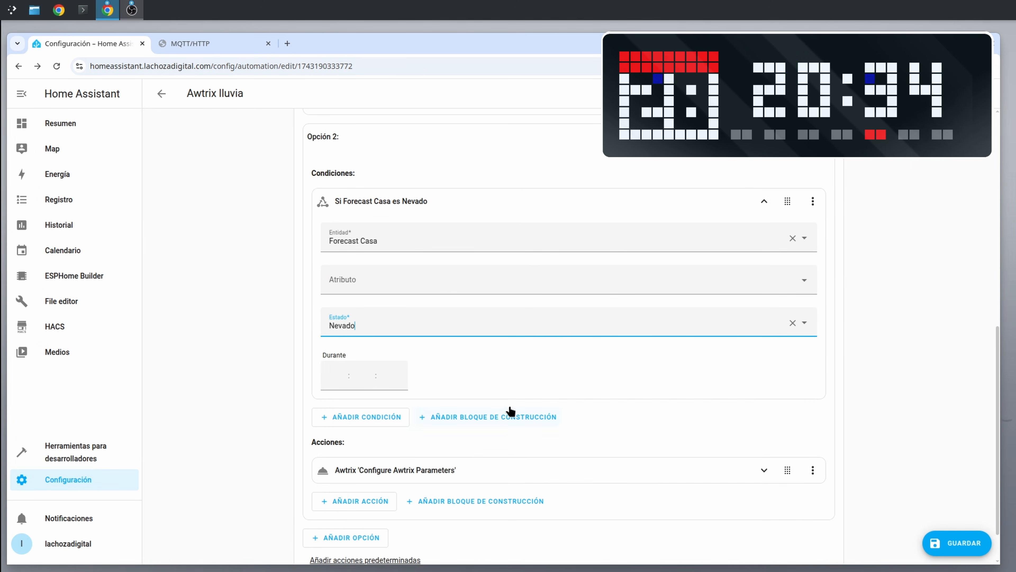
# Set Global Overlay Effect to snow in Option 2's Configure Awtrix Parameters action.
pyautogui.scroll(-1, 509, 409)
pyautogui.scroll(-1, 511, 398)
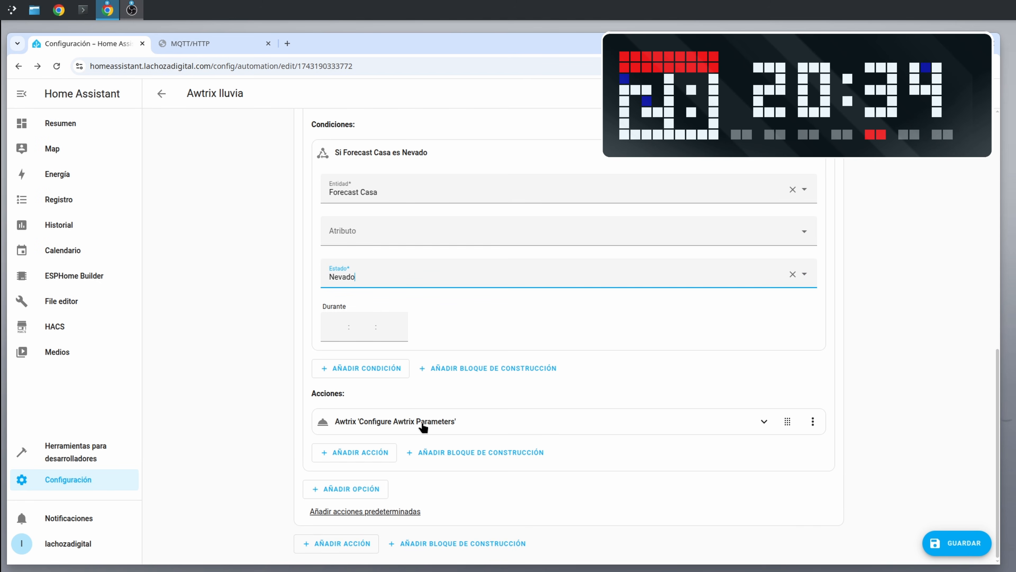
pyautogui.click(476, 425)
pyautogui.click(608, 412)
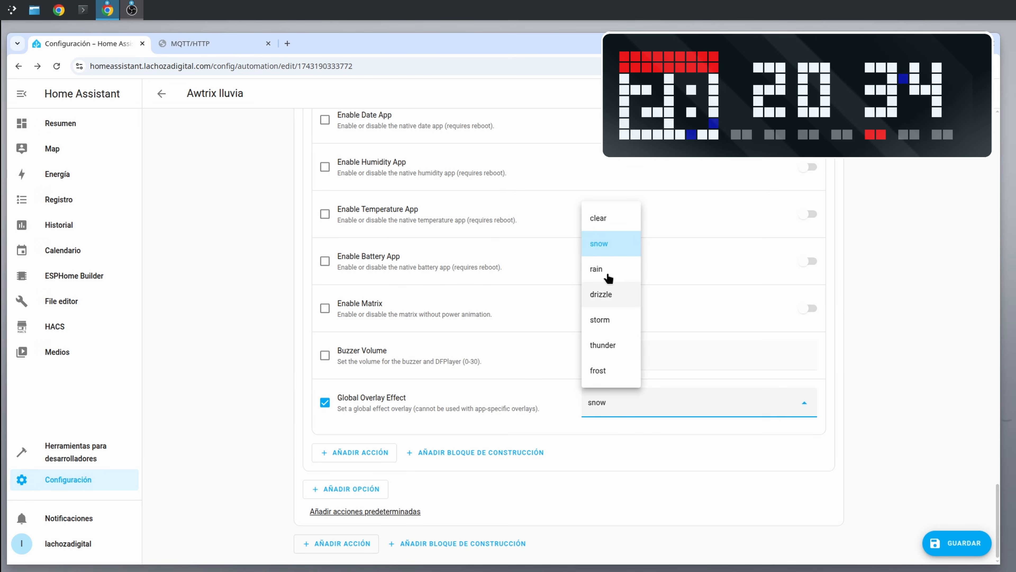
pyautogui.click(599, 244)
# Run Option 2's Configure Awtrix Parameters action to test the snow effect, and collapse the action.
pyautogui.scroll(20, 791, 386)
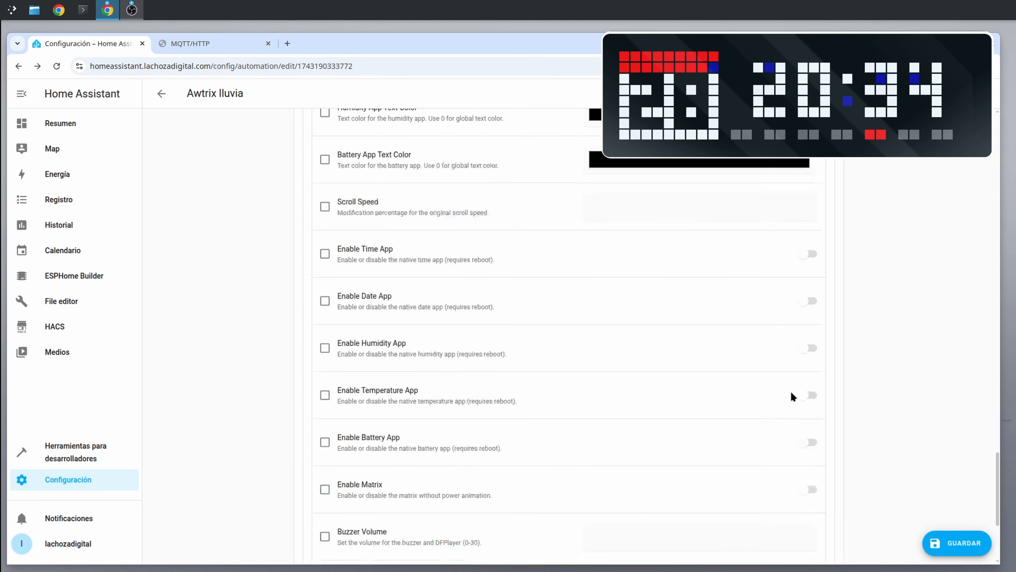
pyautogui.scroll(12, 790, 381)
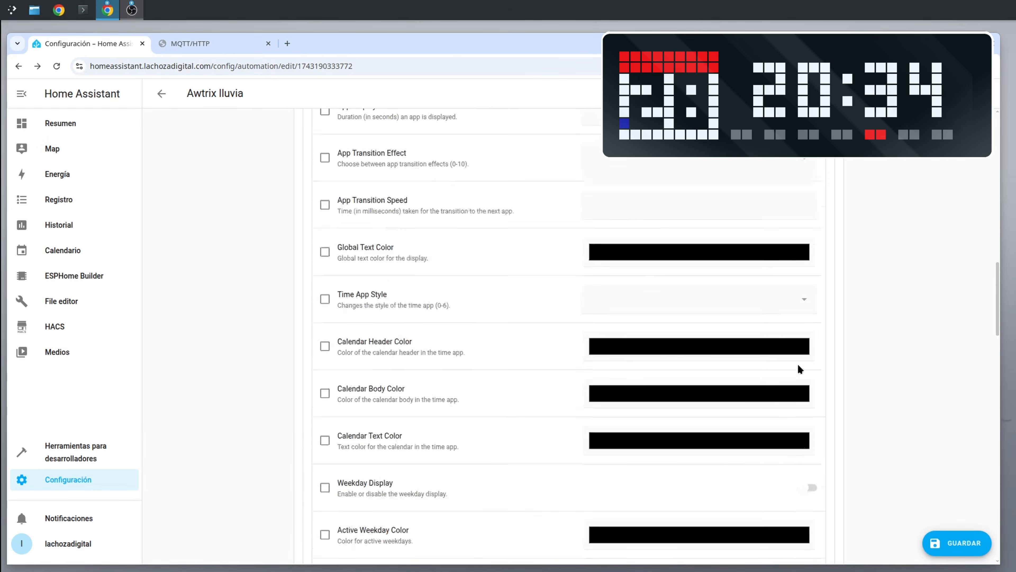
pyautogui.click(820, 255)
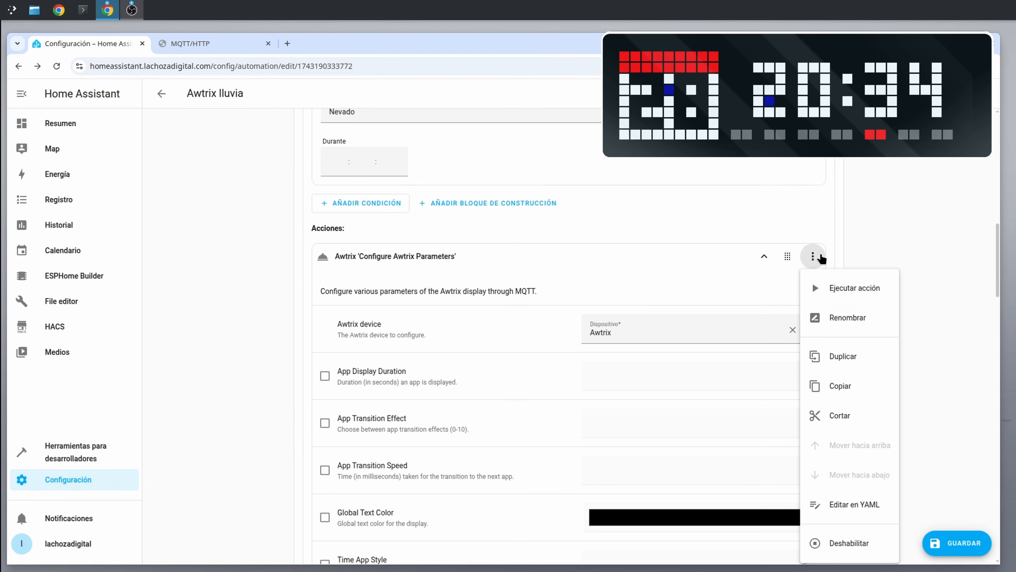
pyautogui.click(813, 281)
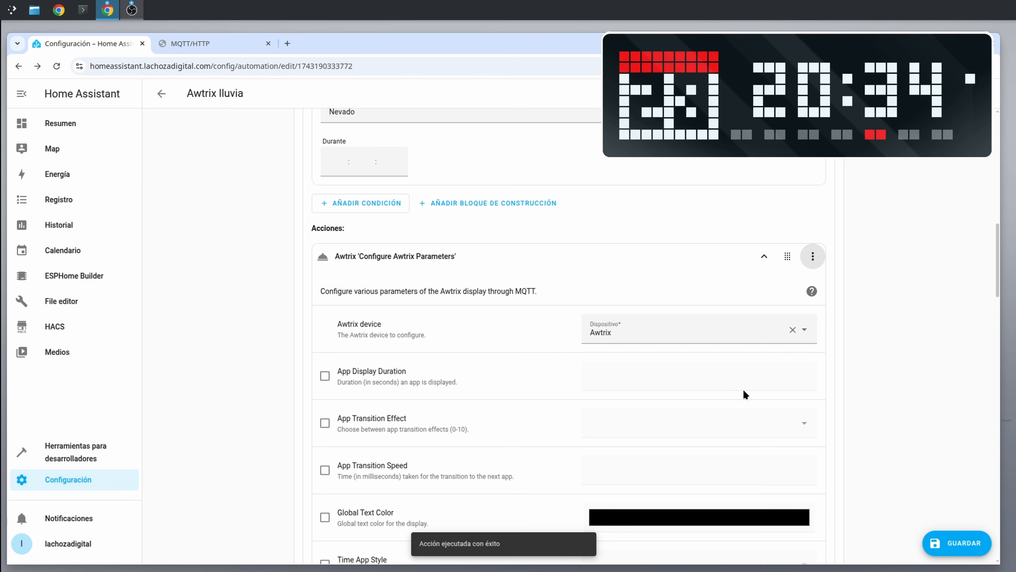
pyautogui.click(368, 257)
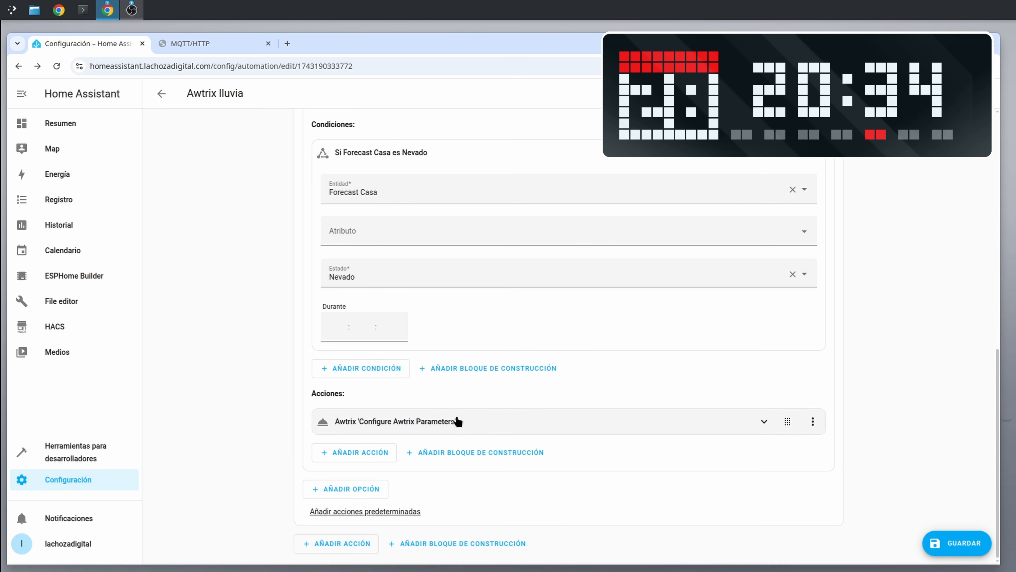
# Collapse Option 2 and add a default Awtrix: Configure Awtrix Parameters action for the Awtrix device.
pyautogui.scroll(4, 473, 422)
pyautogui.click(388, 260)
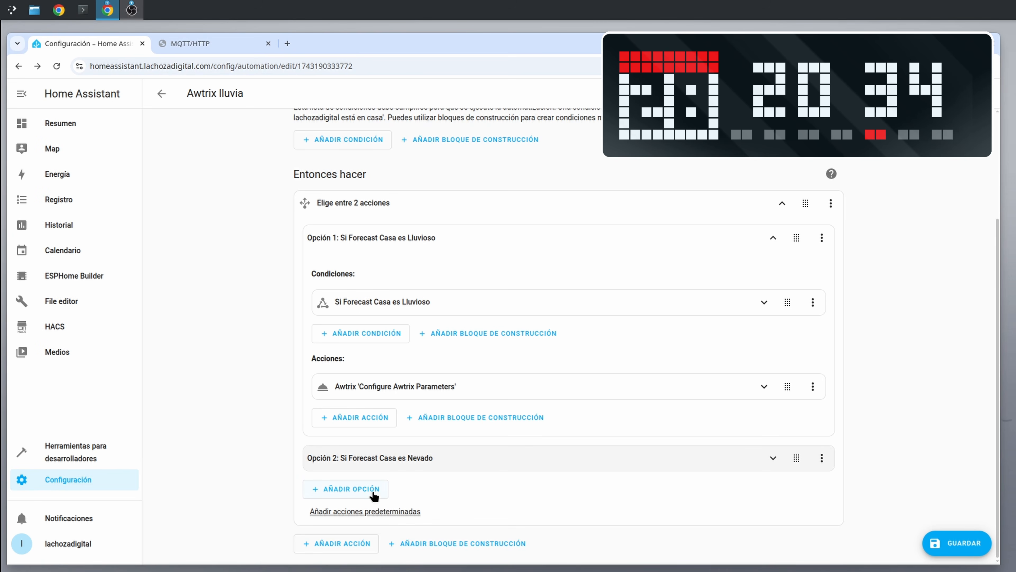
pyautogui.click(360, 512)
pyautogui.click(360, 513)
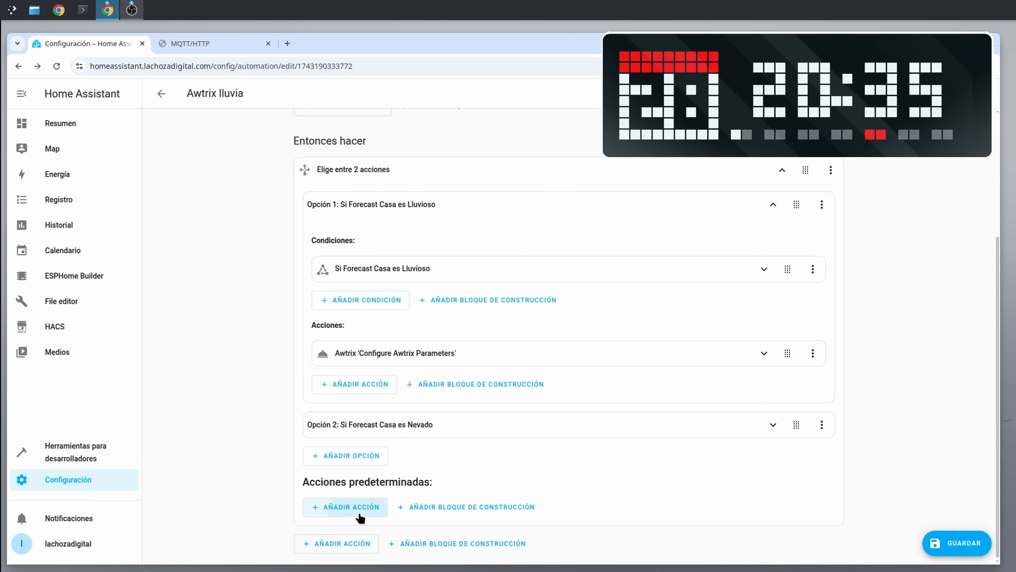
pyautogui.write('aw')
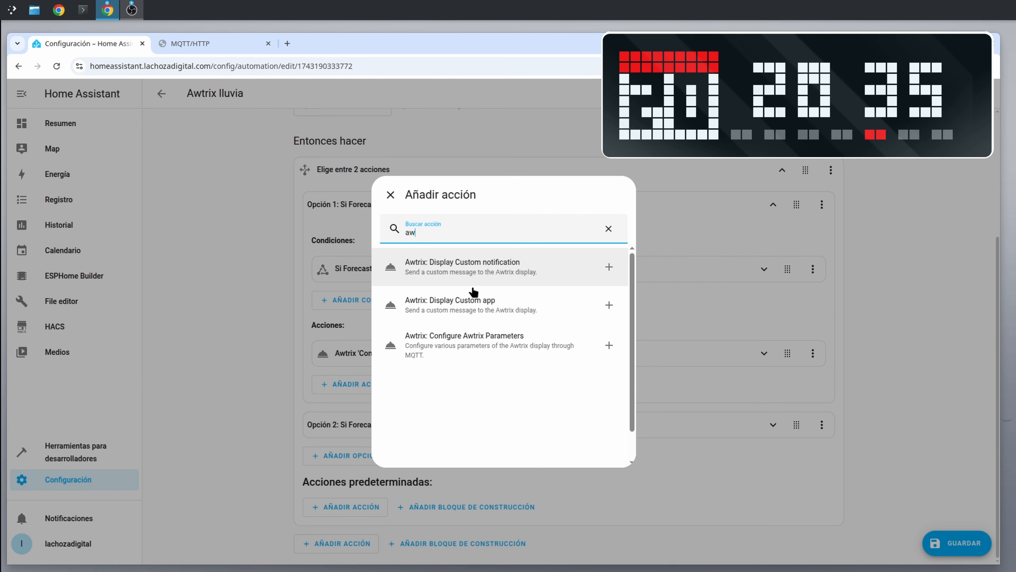
pyautogui.click(506, 343)
pyautogui.click(715, 311)
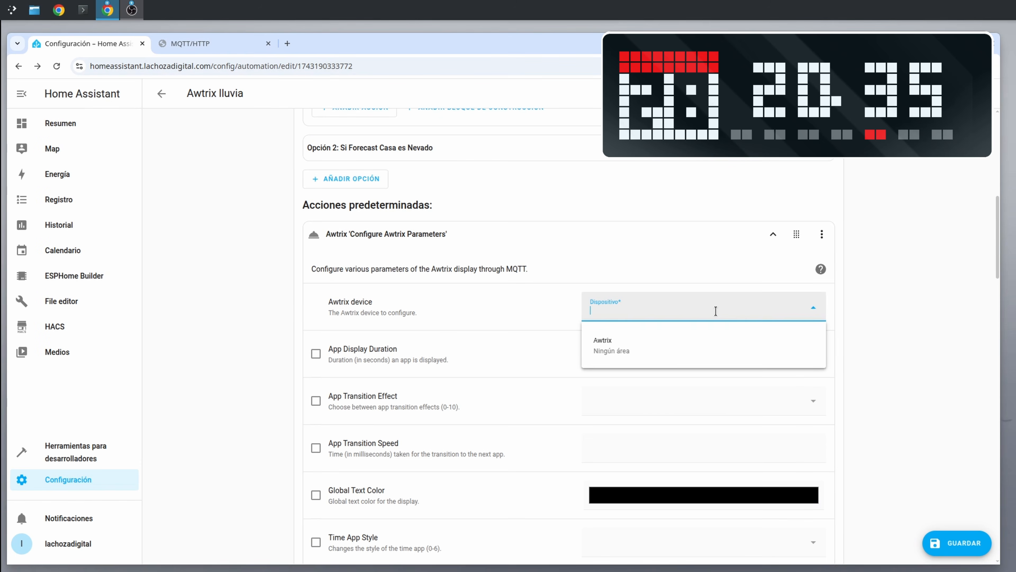
pyautogui.click(625, 341)
# Enable Global Overlay Effect in the default action, set it to clear, and save the automation.
pyautogui.scroll(-6, 757, 355)
pyautogui.scroll(-20, 755, 355)
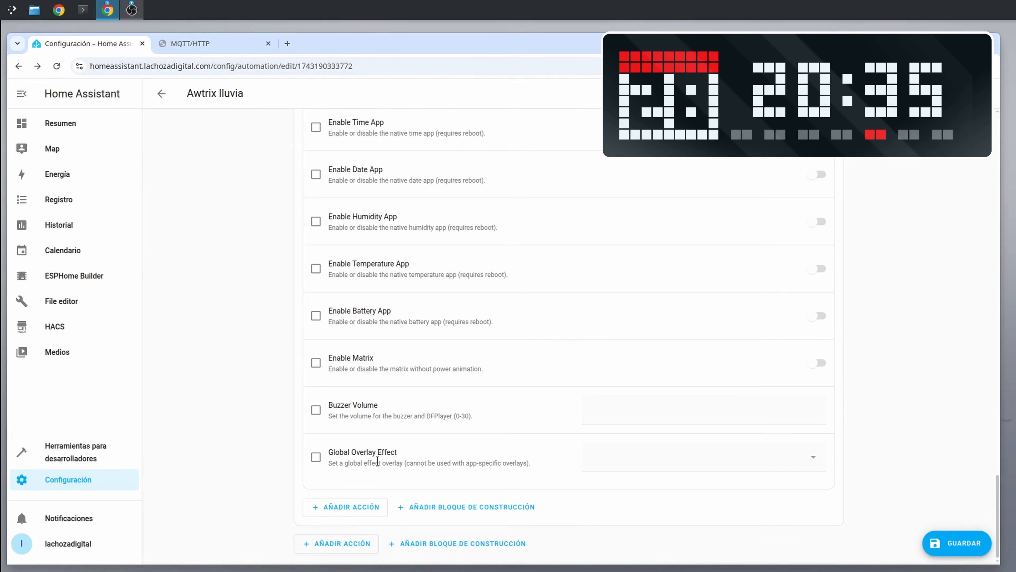
pyautogui.click(317, 460)
pyautogui.click(676, 459)
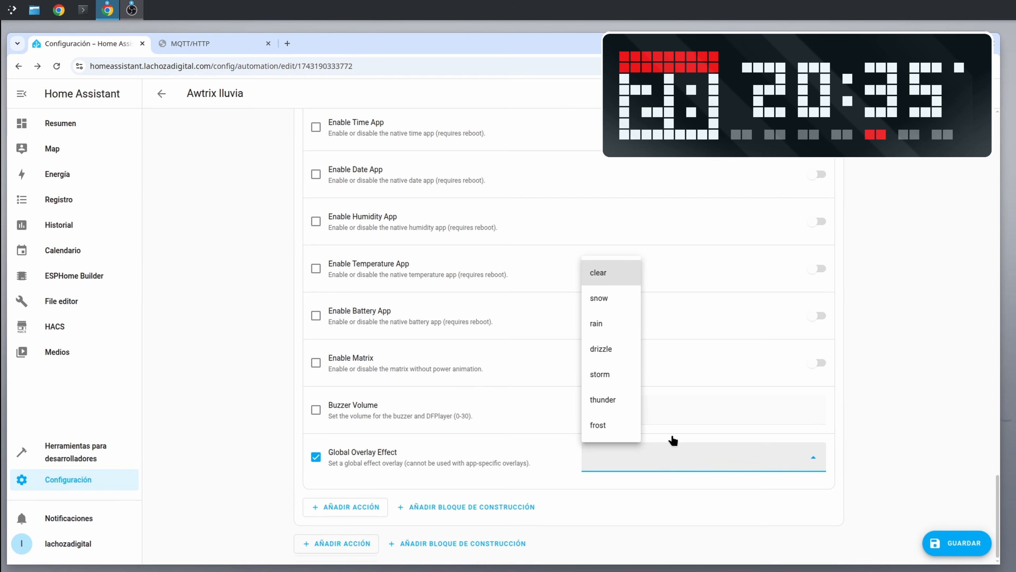
pyautogui.click(611, 273)
pyautogui.click(971, 549)
pyautogui.scroll(6, 850, 452)
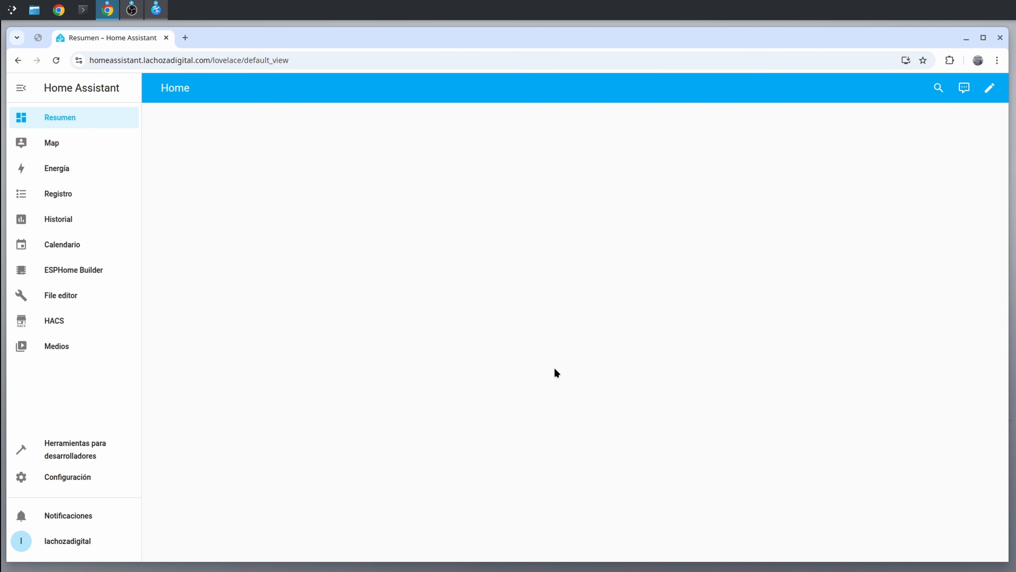
# Create a Temporizador helper named Pomodoro with the icon mdi:timer and a duration of 00:05:00.
pyautogui.click(92, 477)
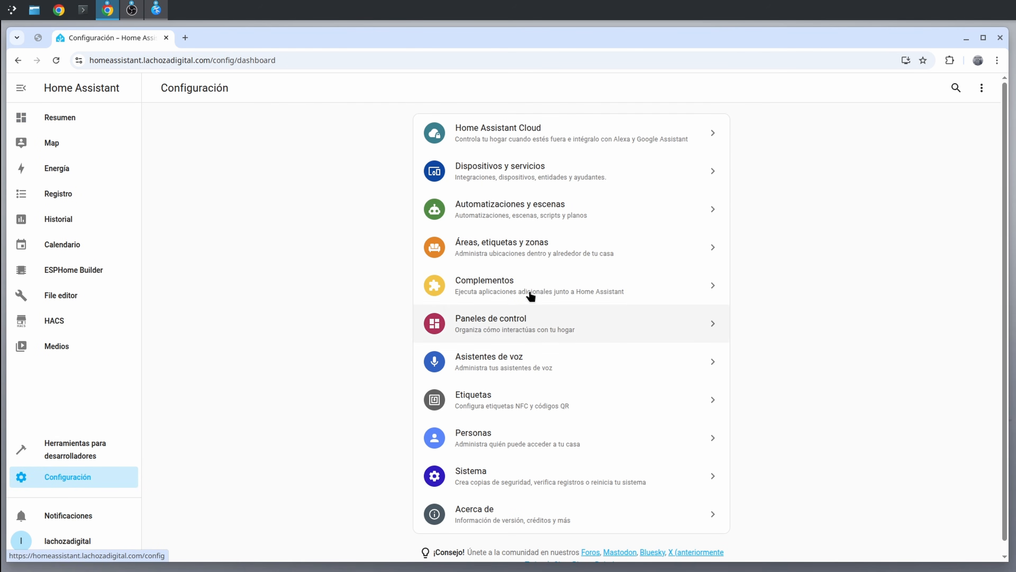
pyautogui.click(514, 182)
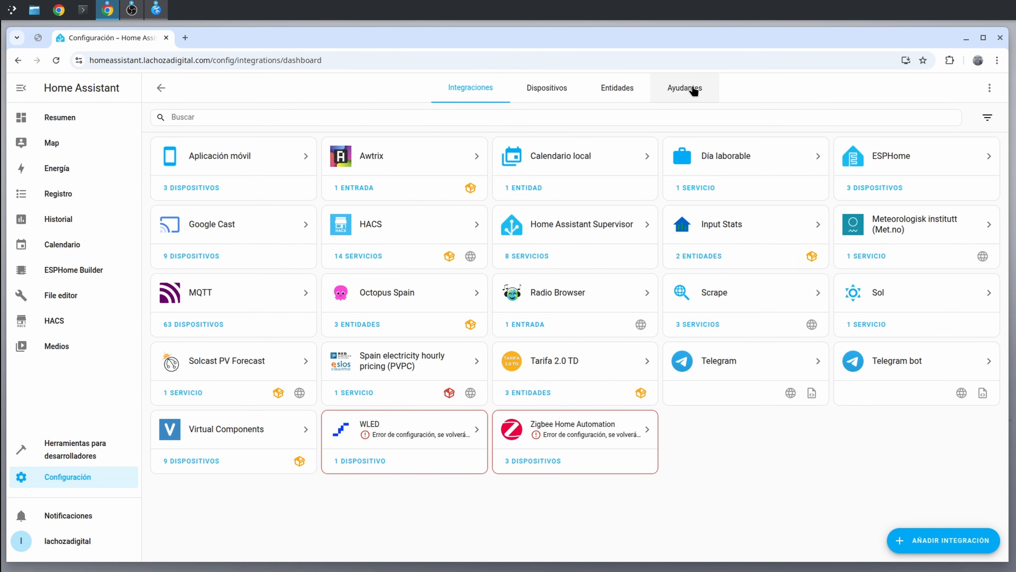
pyautogui.click(692, 90)
pyautogui.click(946, 542)
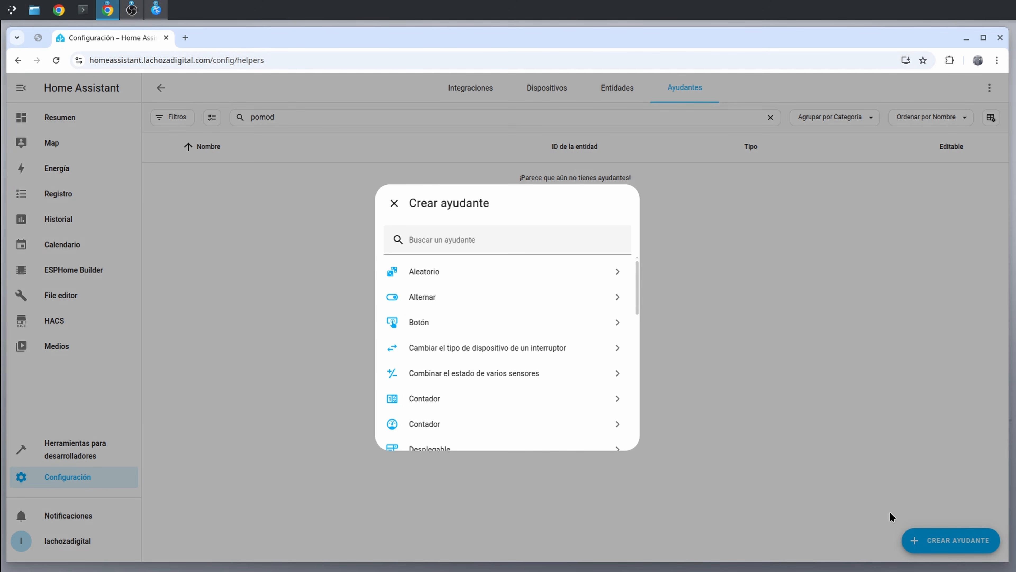
pyautogui.scroll(-10, 449, 318)
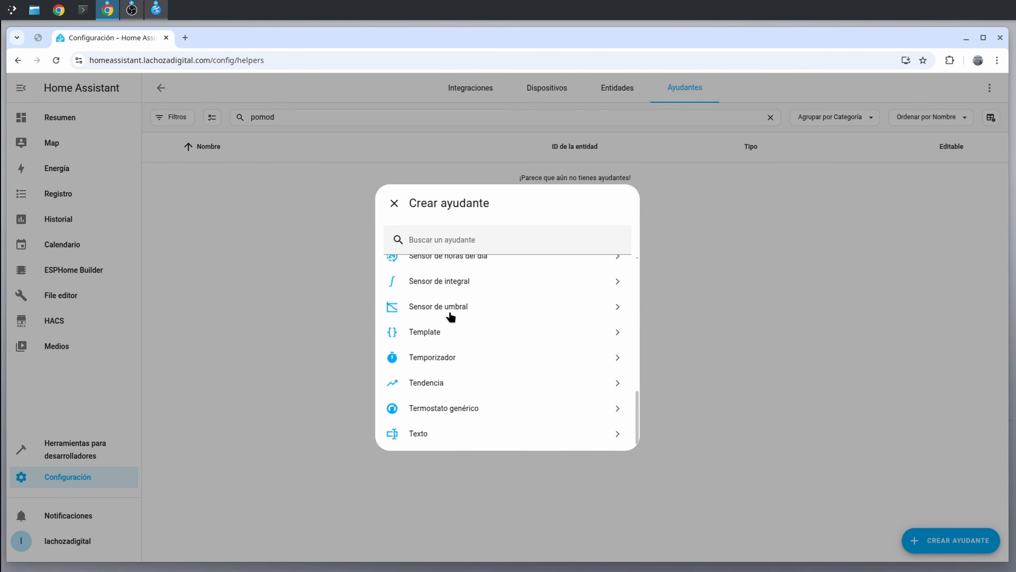
pyautogui.click(443, 356)
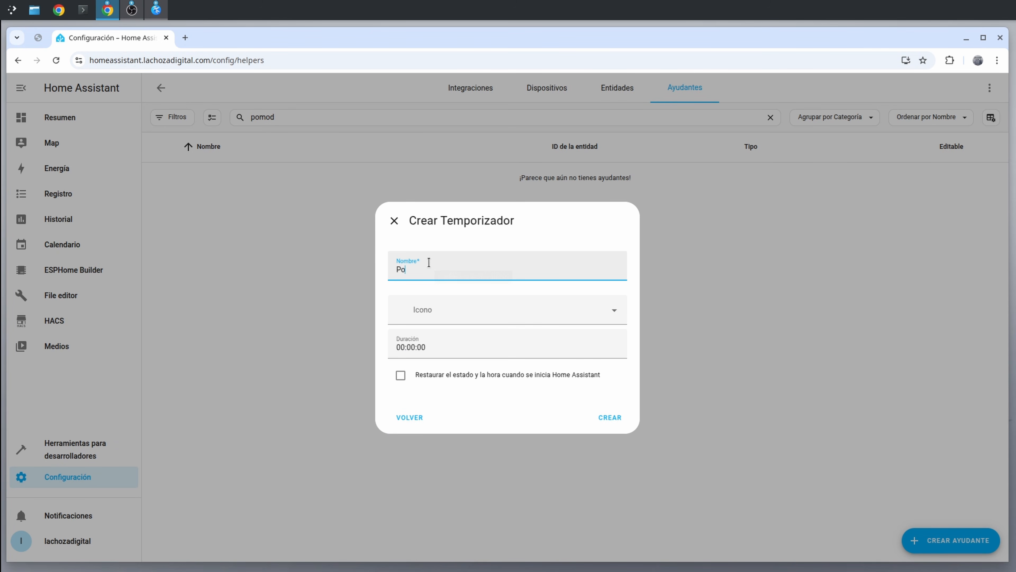
pyautogui.write('timer')
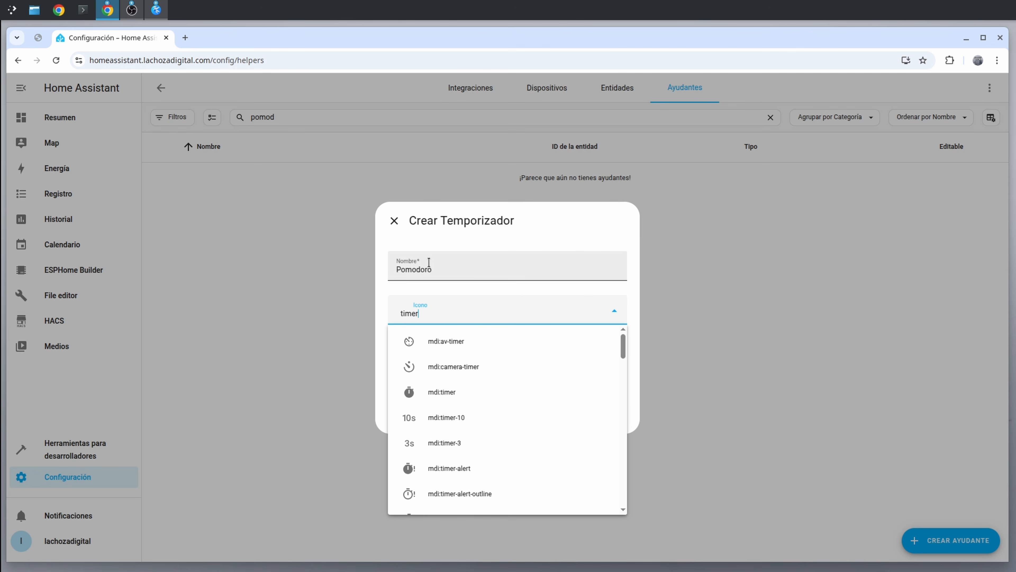
pyautogui.click(482, 393)
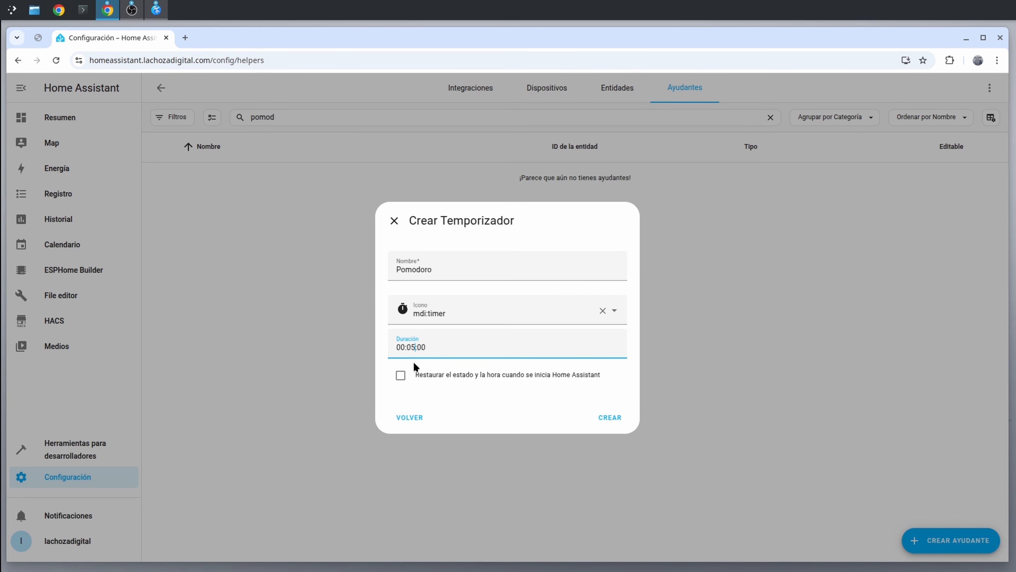
pyautogui.click(606, 419)
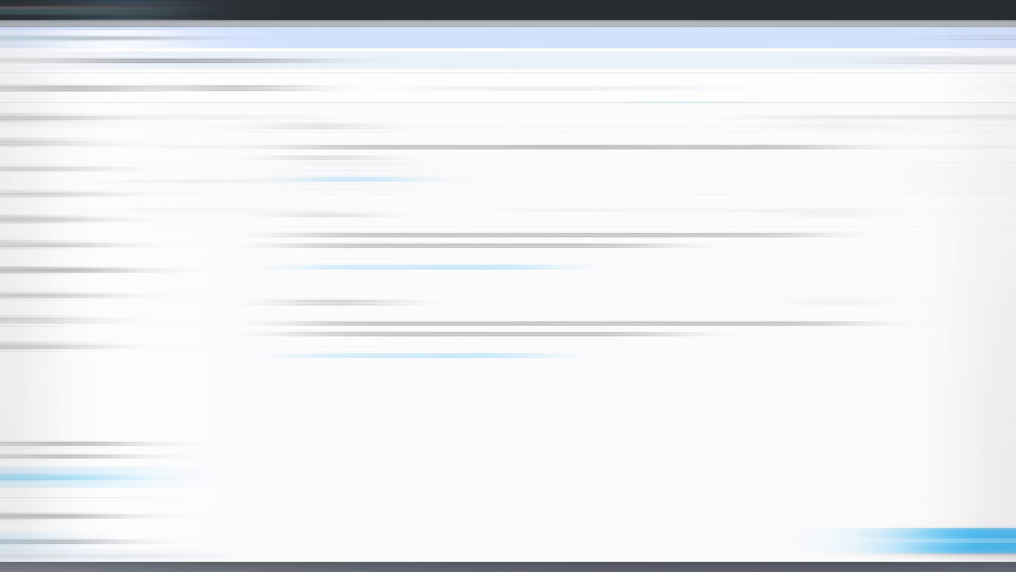
# Add an Estado trigger to the new automation for the Pomodoro entity changing to Activo.
pyautogui.click(358, 180)
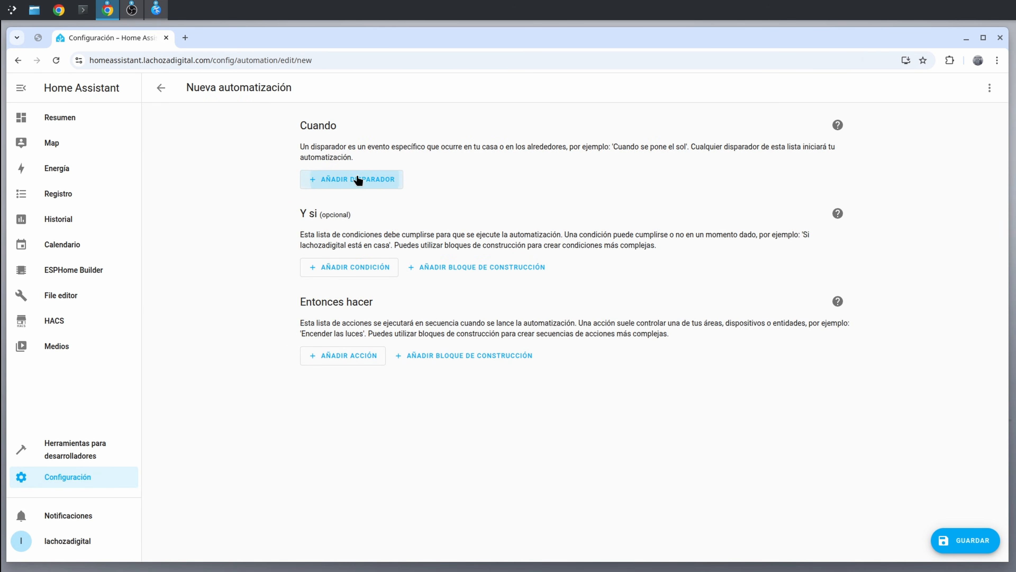
pyautogui.write('estado')
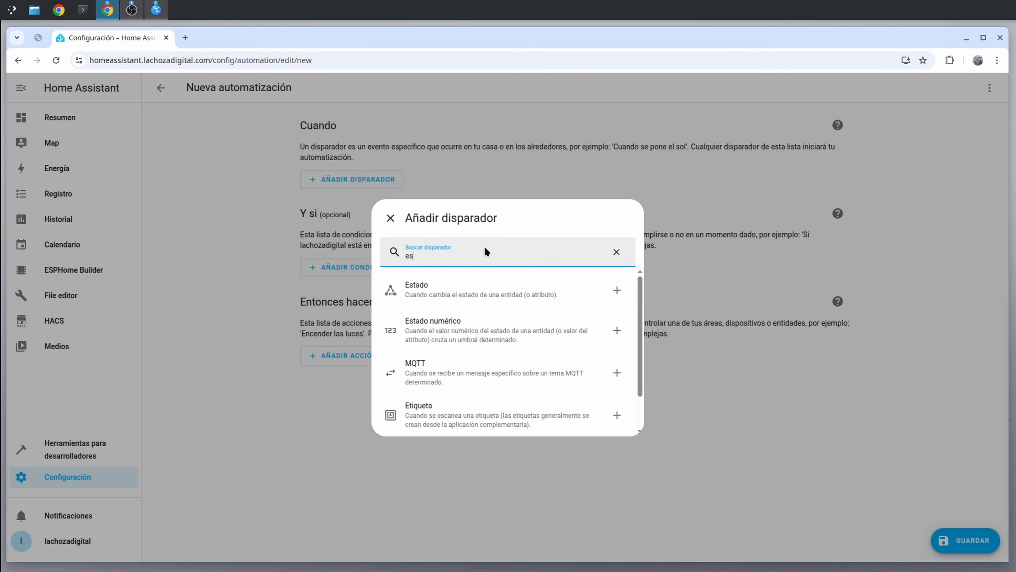
pyautogui.click(482, 287)
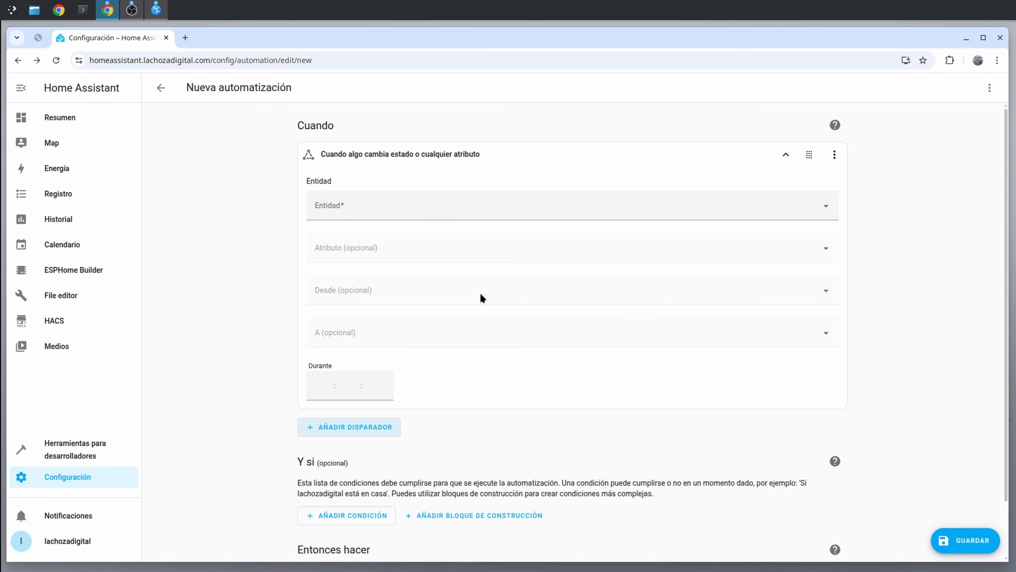
pyautogui.click(422, 212)
pyautogui.write('pomodo')
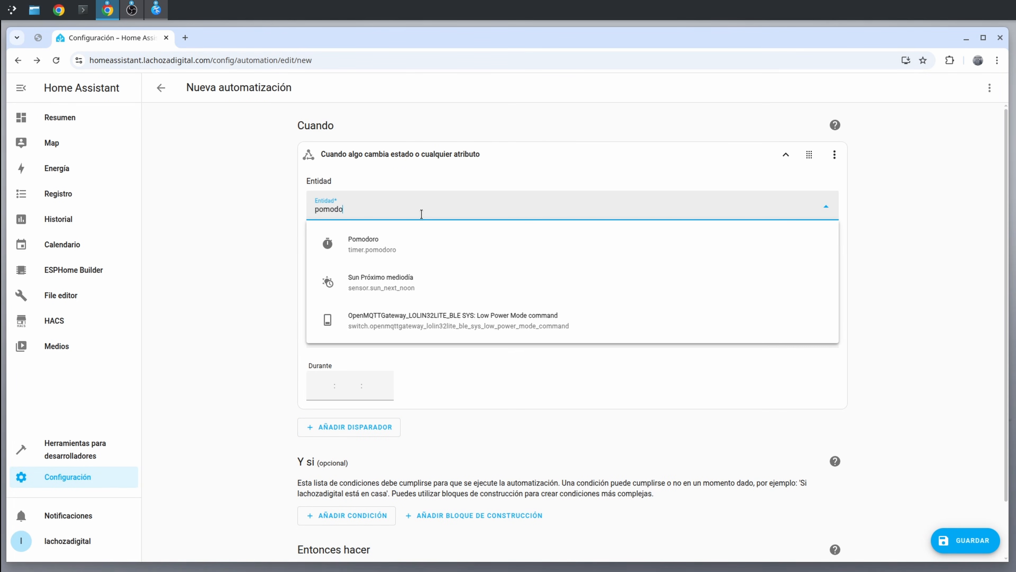
pyautogui.click(364, 245)
pyautogui.click(349, 371)
pyautogui.click(365, 430)
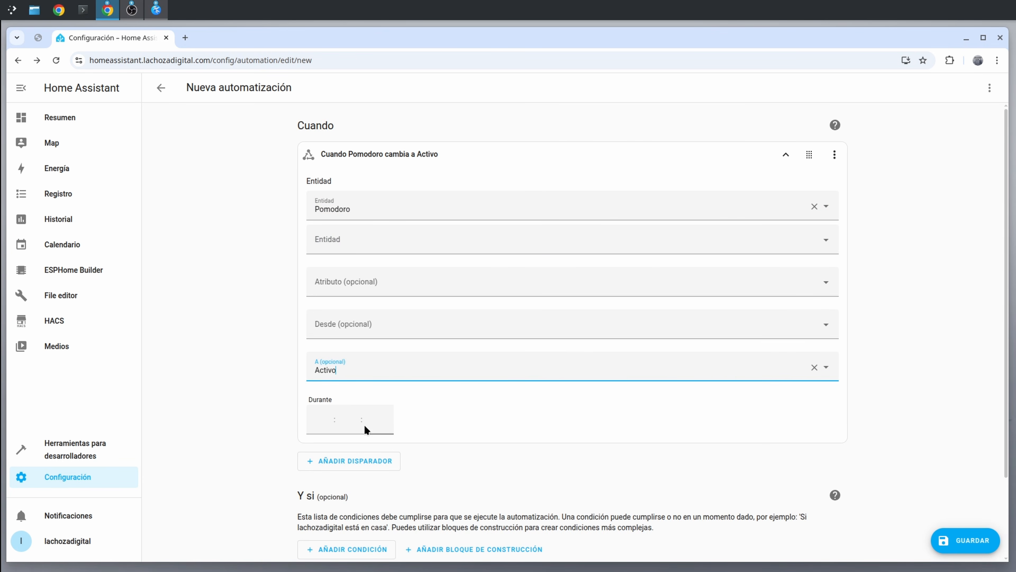
# Add a repeat building block to the automation's actions and set its repetition type to Mientras.
pyautogui.scroll(-2, 889, 388)
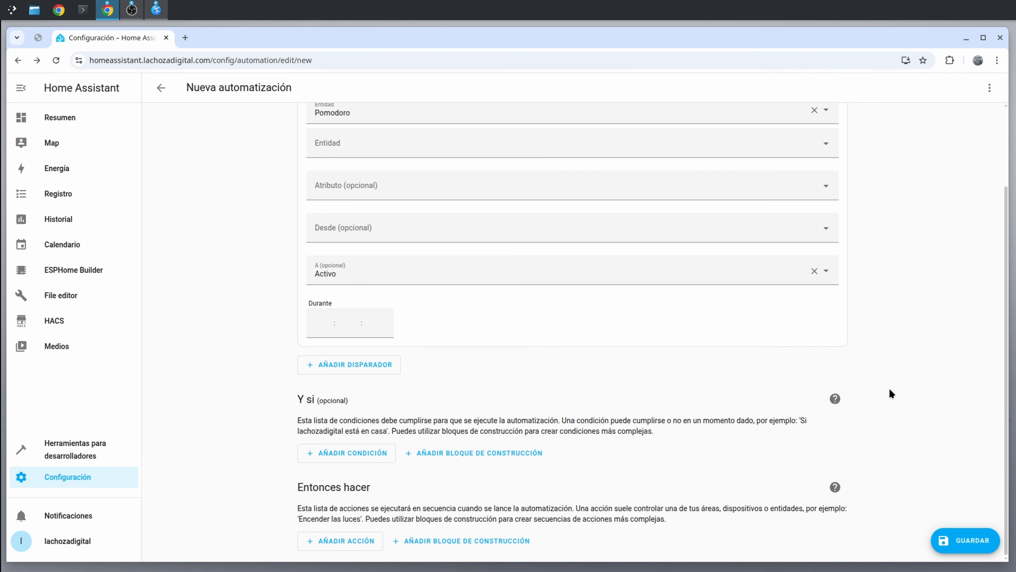
pyautogui.click(460, 542)
pyautogui.write('repe')
pyautogui.click(445, 268)
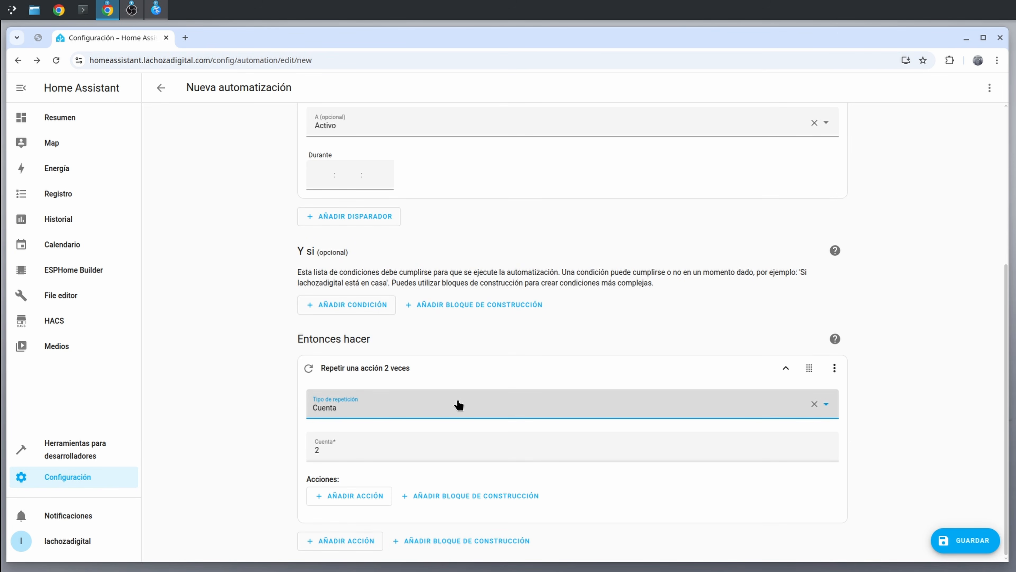
pyautogui.click(459, 405)
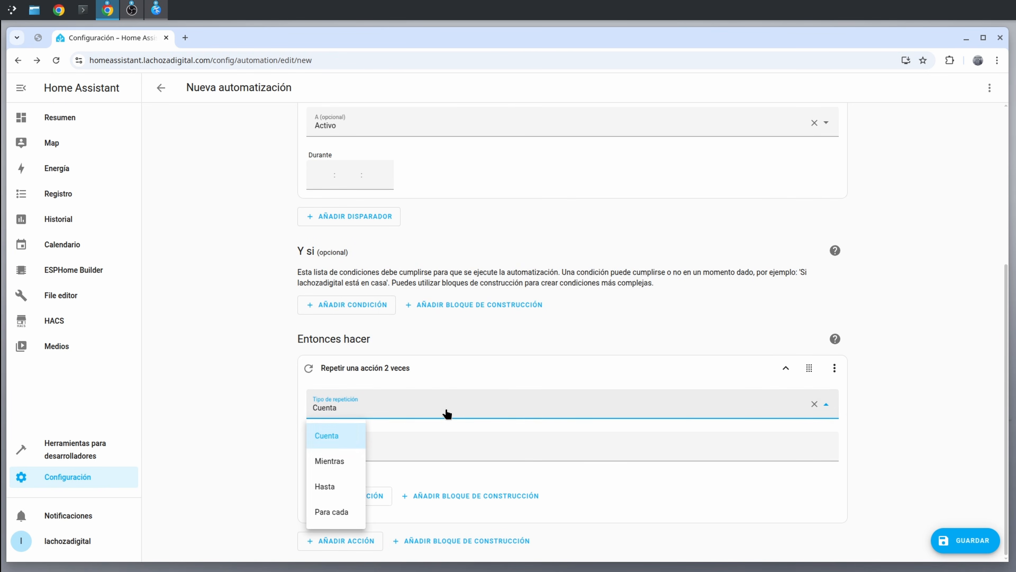
pyautogui.click(344, 460)
# Add an Estado repetition condition requiring the Pomodoro entity to be Activo.
pyautogui.click(365, 453)
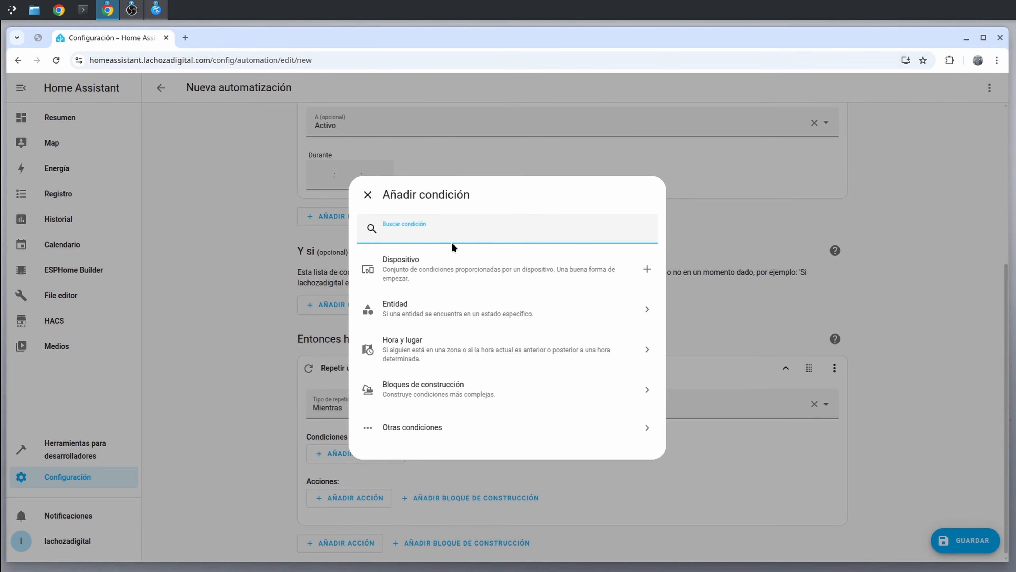
pyautogui.write('estad')
pyautogui.click(451, 266)
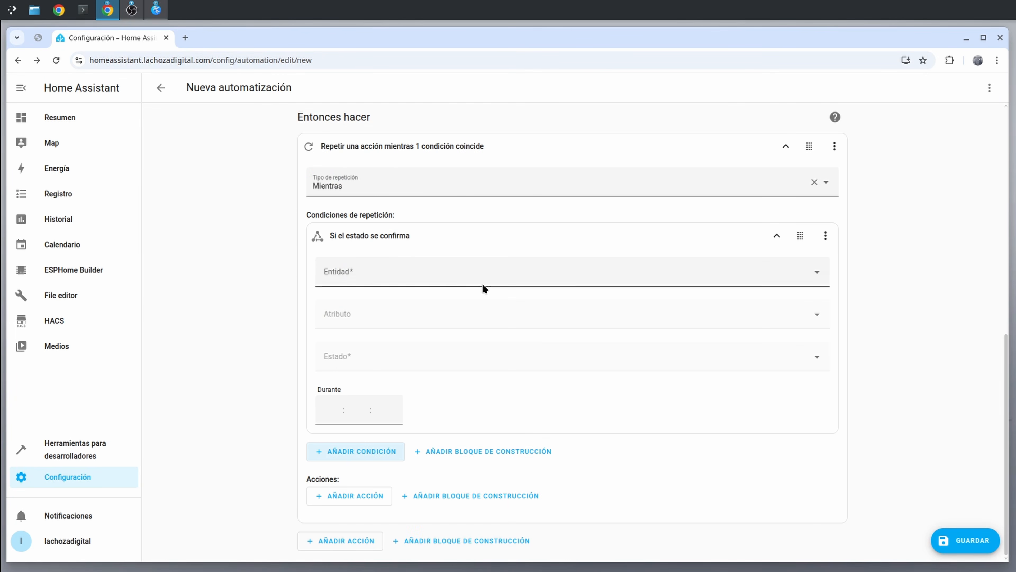
pyautogui.click(373, 276)
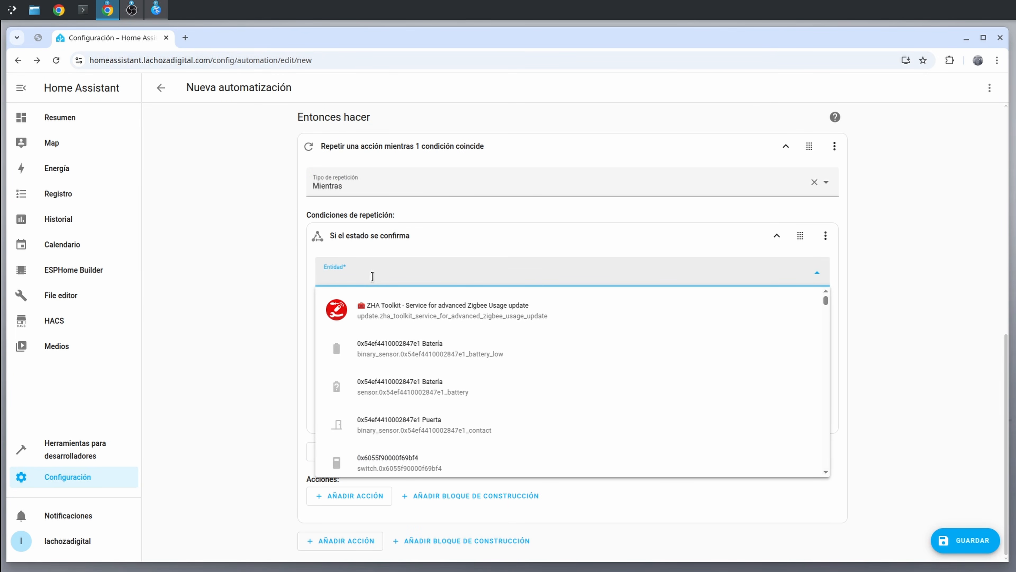
pyautogui.write('pomod')
pyautogui.click(374, 307)
pyautogui.click(363, 385)
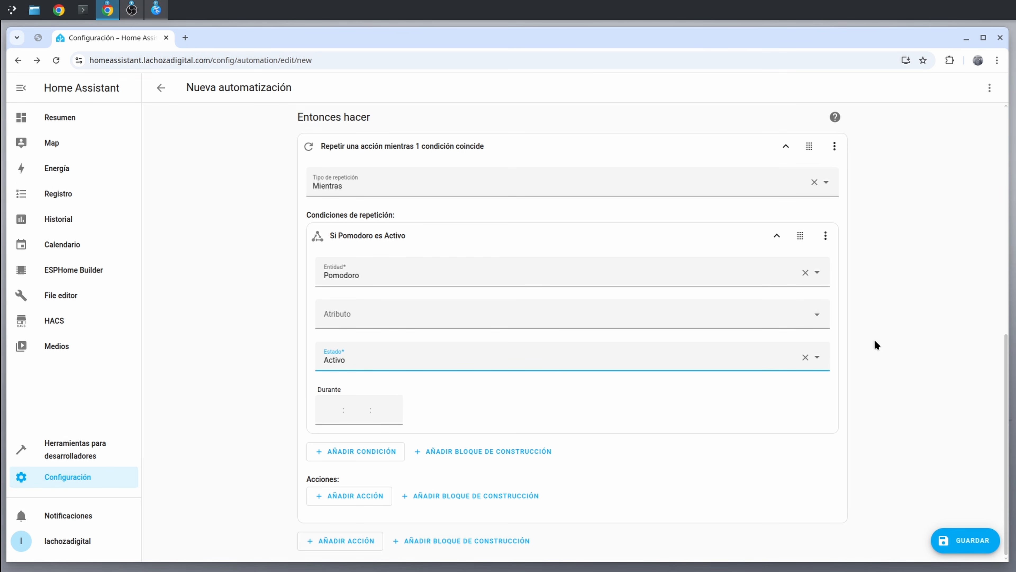
pyautogui.hotkey('alt', 'Tab')
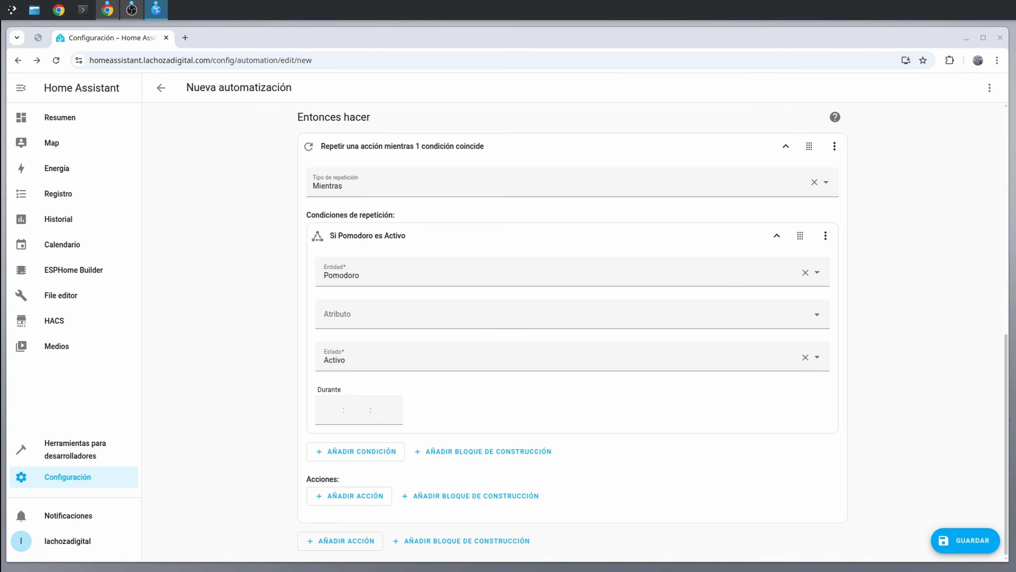
# Add a Definir variables action inside the repeat block.
pyautogui.click(371, 496)
pyautogui.write('variab')
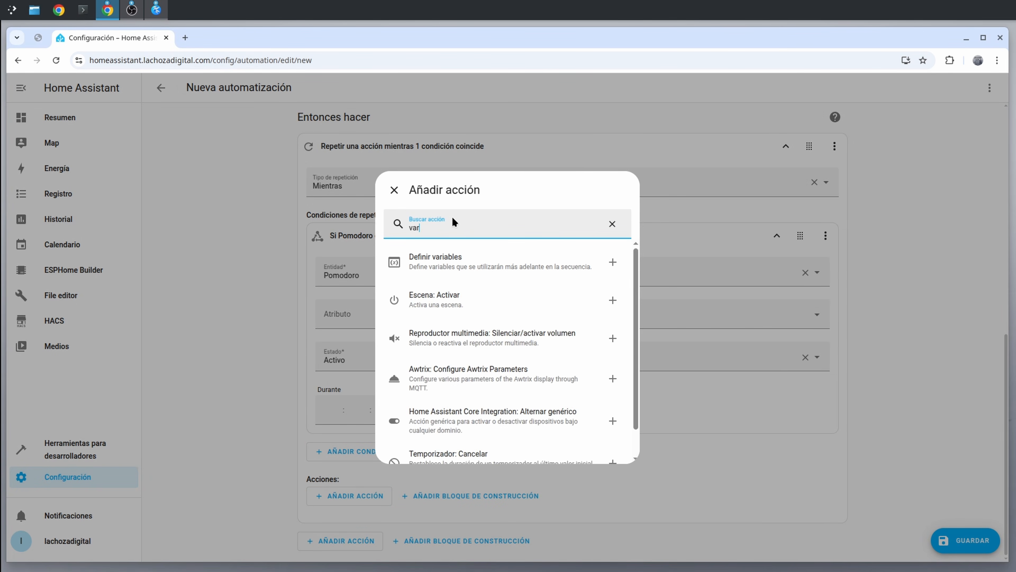
pyautogui.click(458, 260)
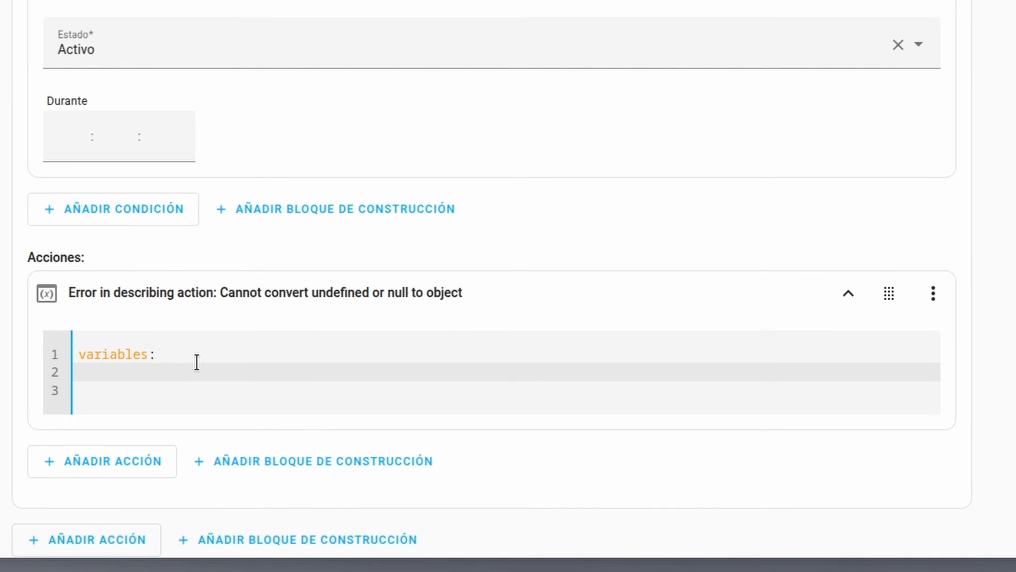
# Define the variable segundos as "{{ state_attr('timer.pomodoro', 'finishes_at') | as_timestamp - now() | as_timestamp }}".
pyautogui.write('seg')
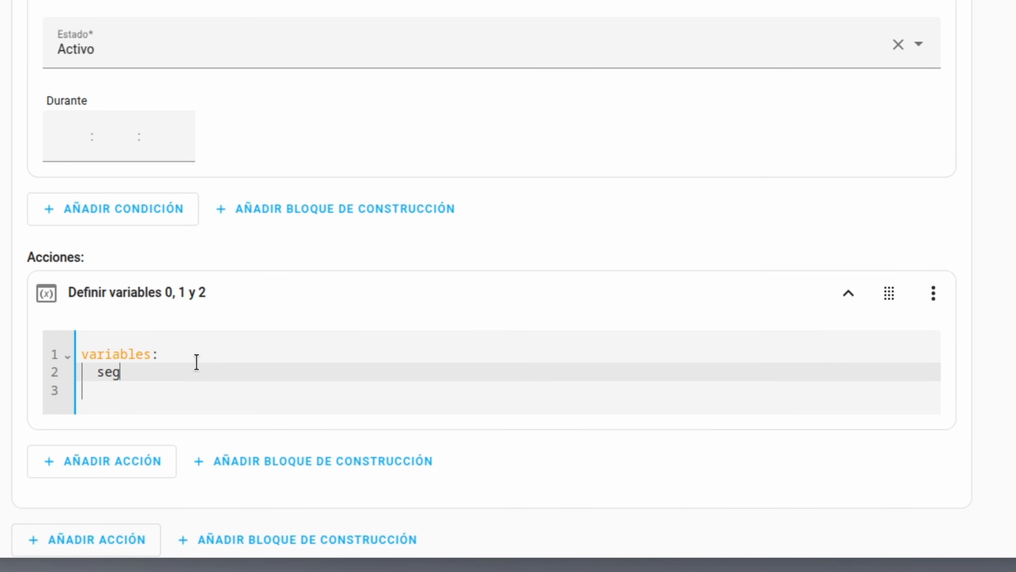
pyautogui.write('undos: "{{ states')
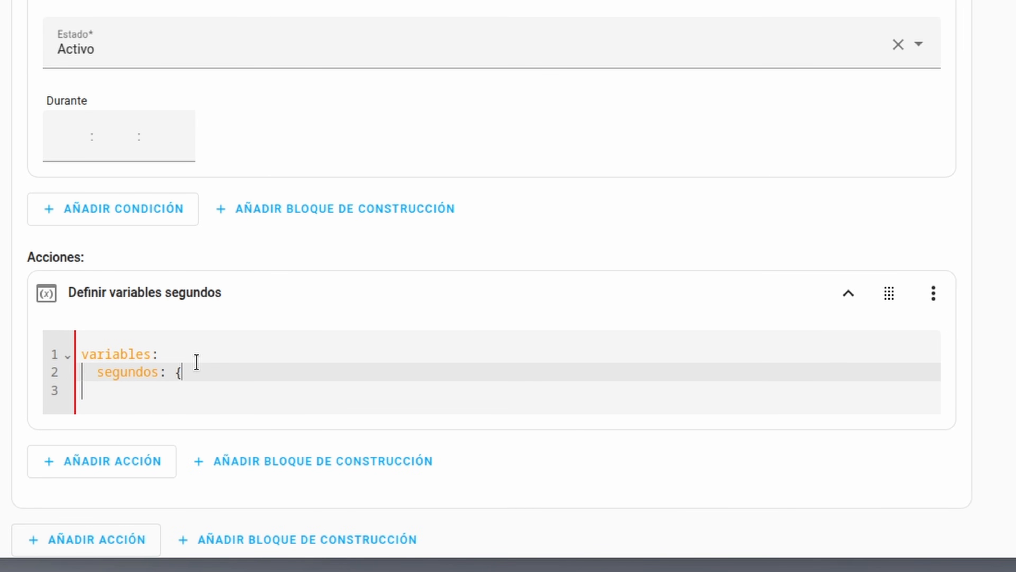
pyautogui.press('BackSpace')
pyautogui.write('_attr(0')
pyautogui.press('BackSpace')
pyautogui.write("'timer.")
pyautogui.press('Return')
pyautogui.write("', '")
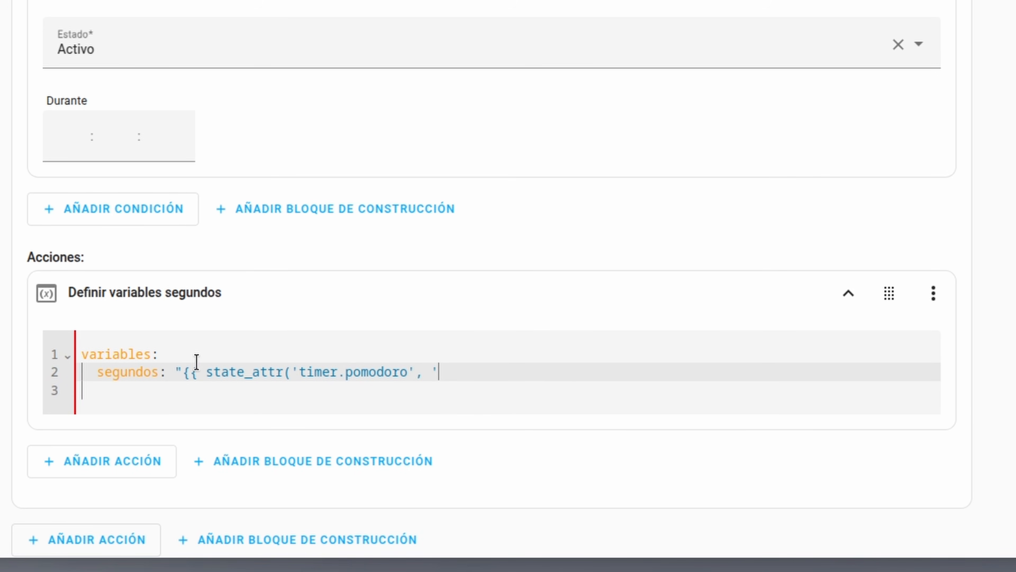
pyautogui.write("finishes_at') | ")
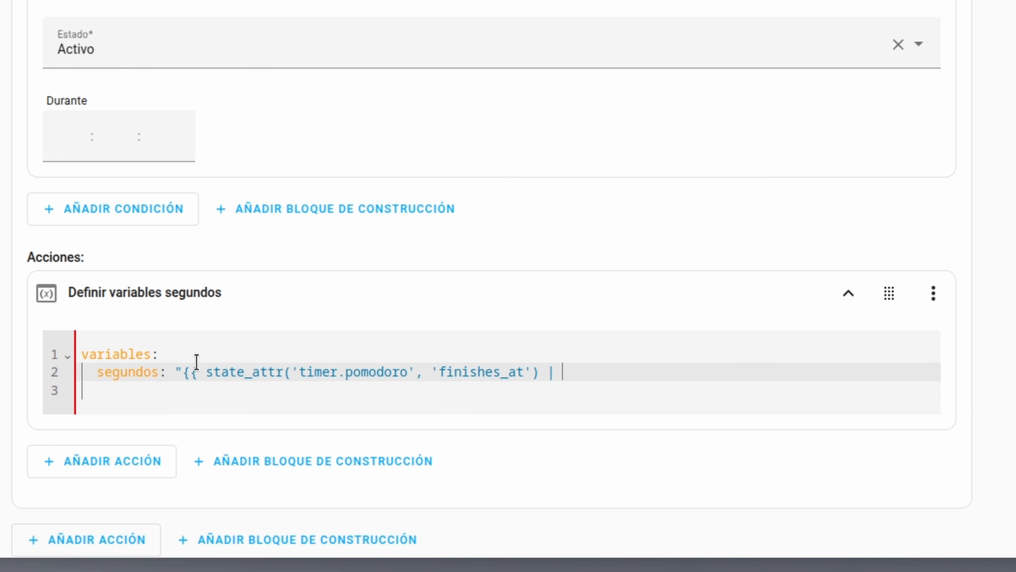
pyautogui.write('as_timestamp - ')
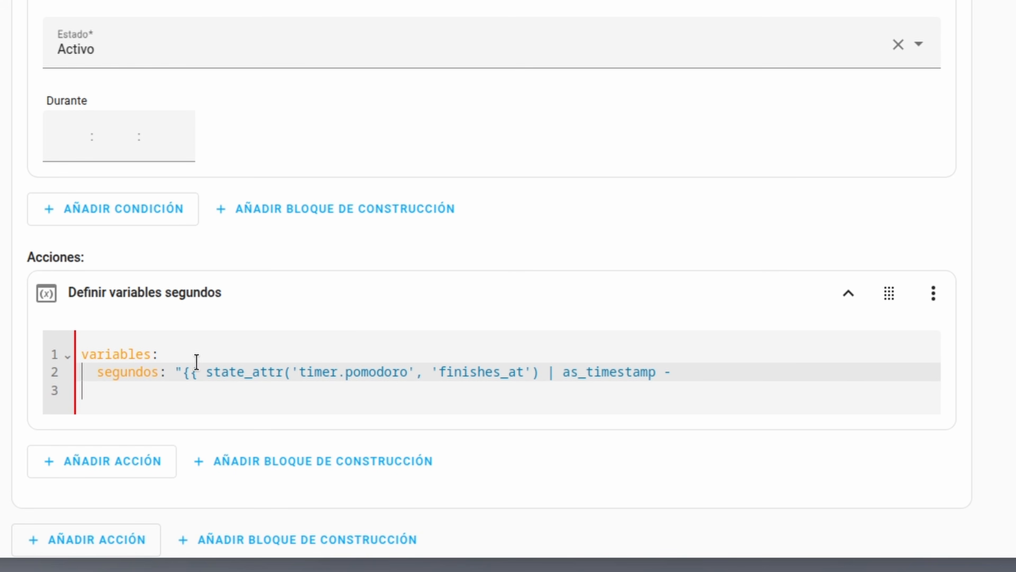
pyautogui.write('now() | as_timestamp }}"')
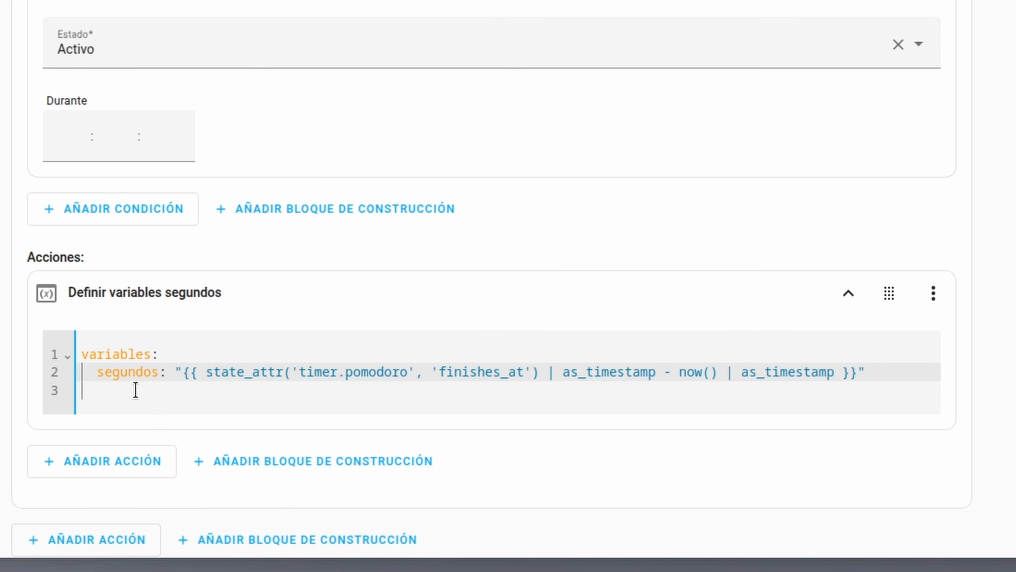
# Add a variable tiempo defined as "{{ segundos | timestamp_custom('%M:%S') }}" below segundos.
pyautogui.press('Return')
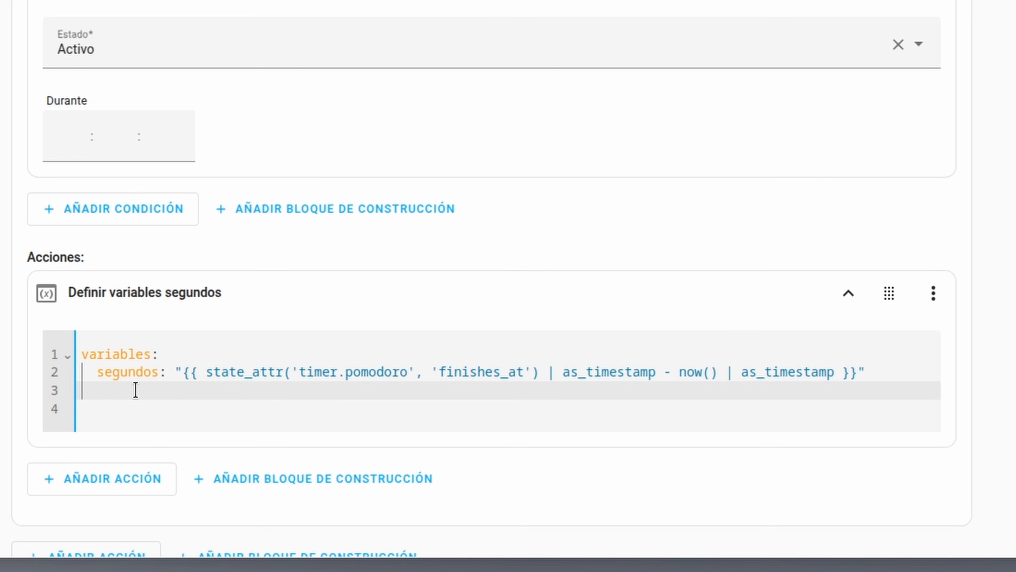
pyautogui.write('tiempo:')
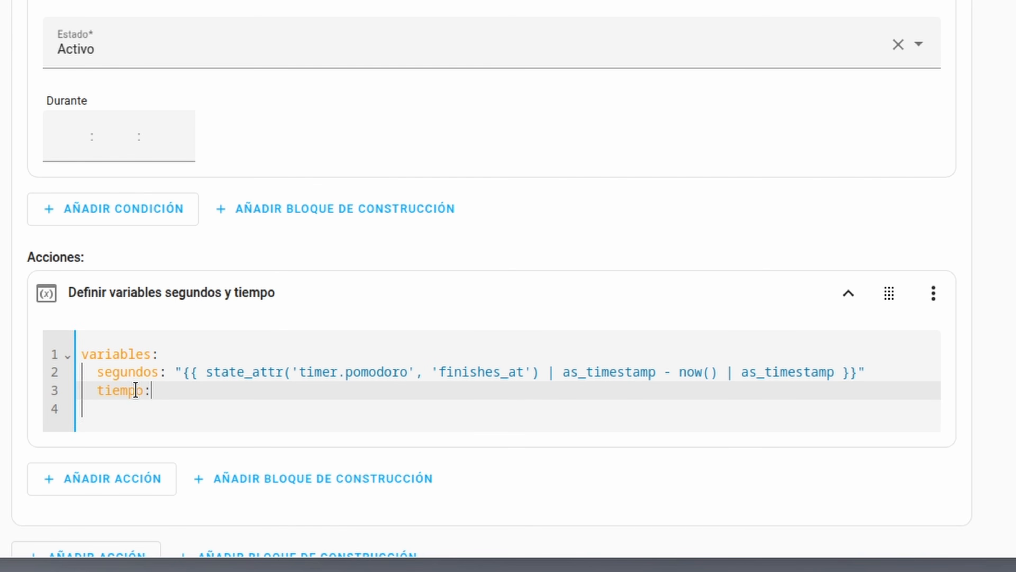
pyautogui.write(' "{{ segund')
pyautogui.write('s')
pyautogui.write('s |')
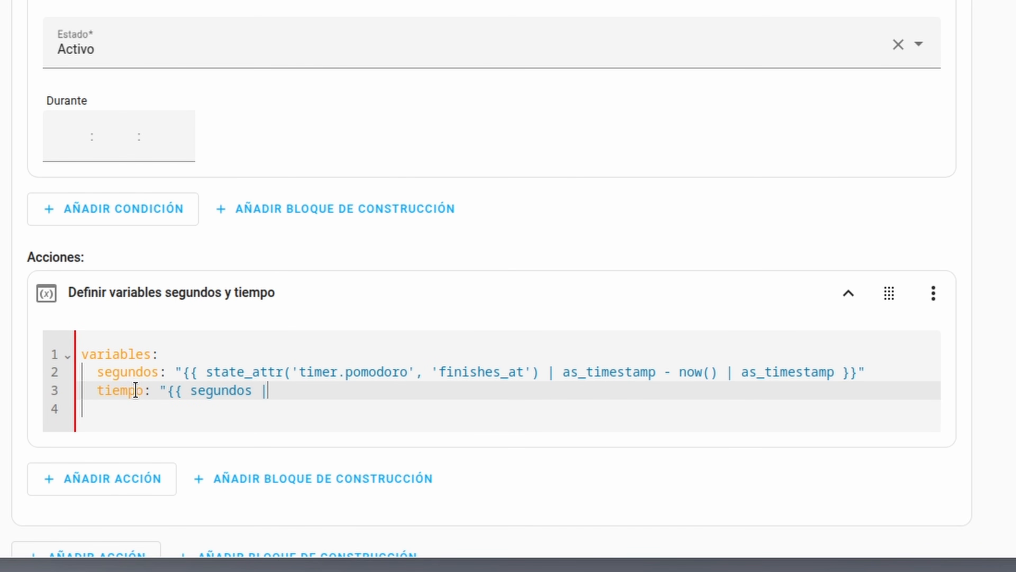
pyautogui.write(' timestamp_custom')
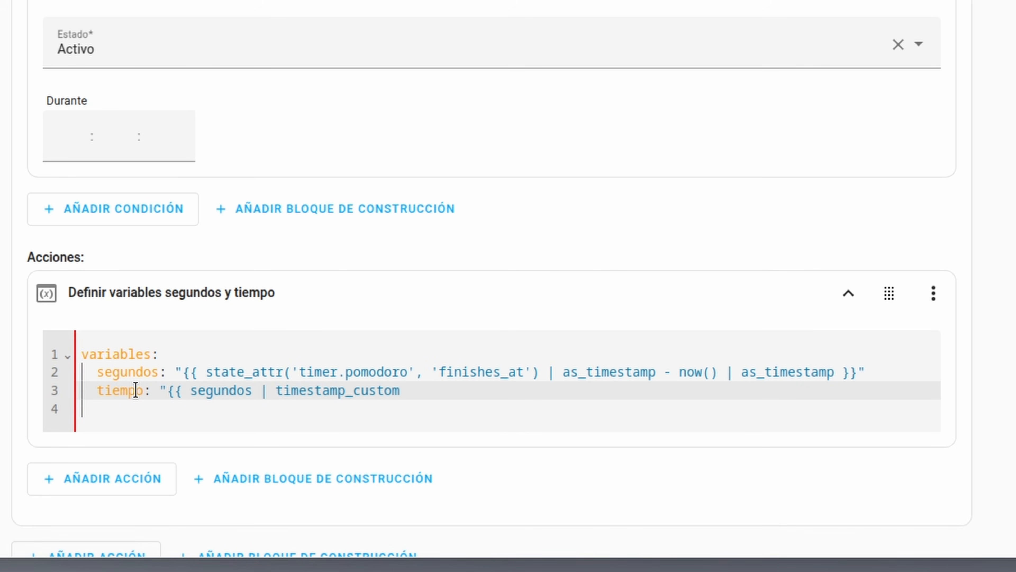
pyautogui.write('(\'%M:%S\') }}"')
# Add a variable porcentaje defined as "{{ timedelta(seconds=segundos) / (state_attr('timer.pomodoro', 'duration') | as_timedelta) * 100 }}".
pyautogui.press('Return')
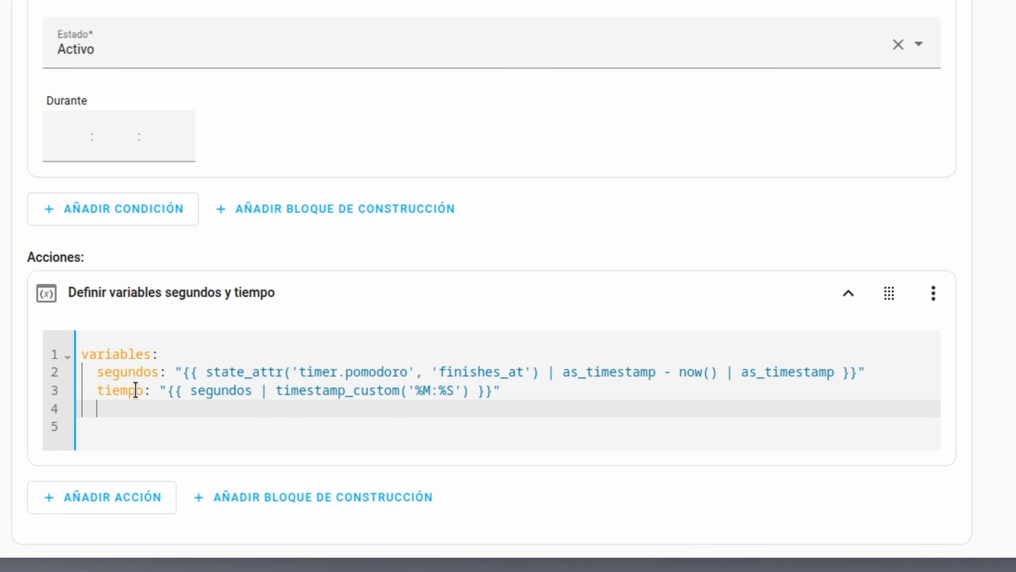
pyautogui.write('po')
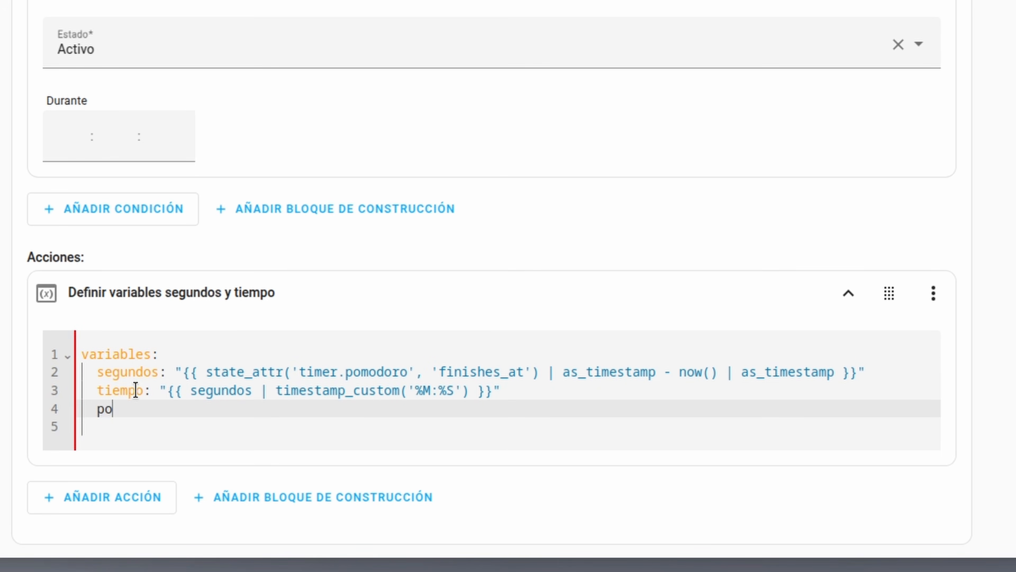
pyautogui.write('rcentaje: "')
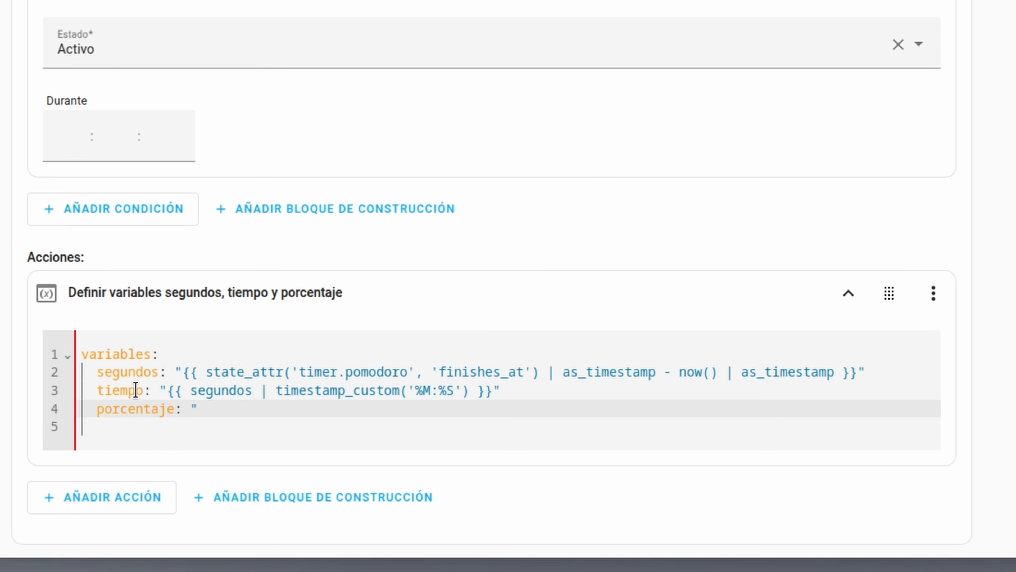
pyautogui.write('{{ timest')
pyautogui.press('BackSpace')
pyautogui.press('BackSpace')
pyautogui.write('delta(seconds')
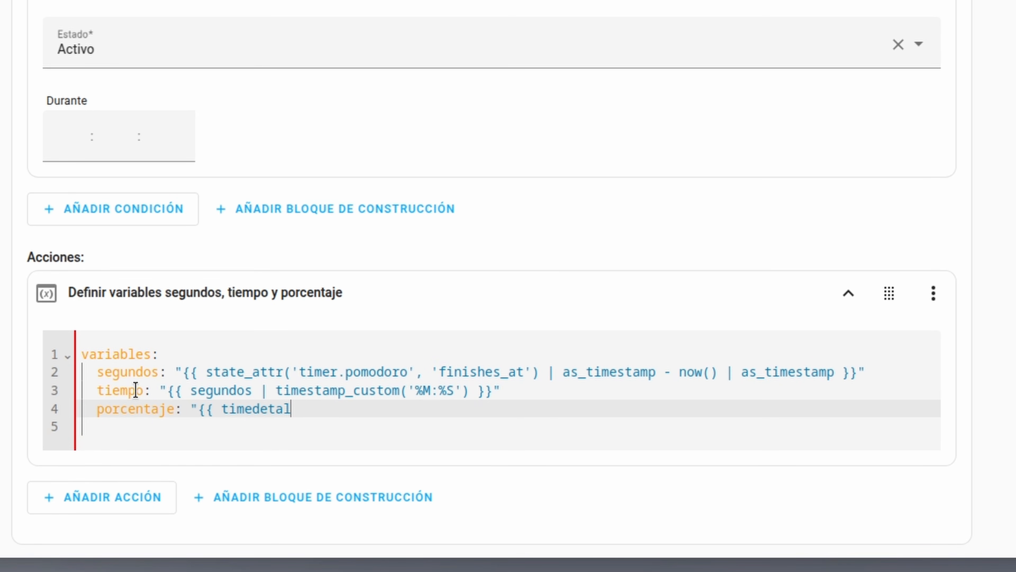
pyautogui.write('=segu')
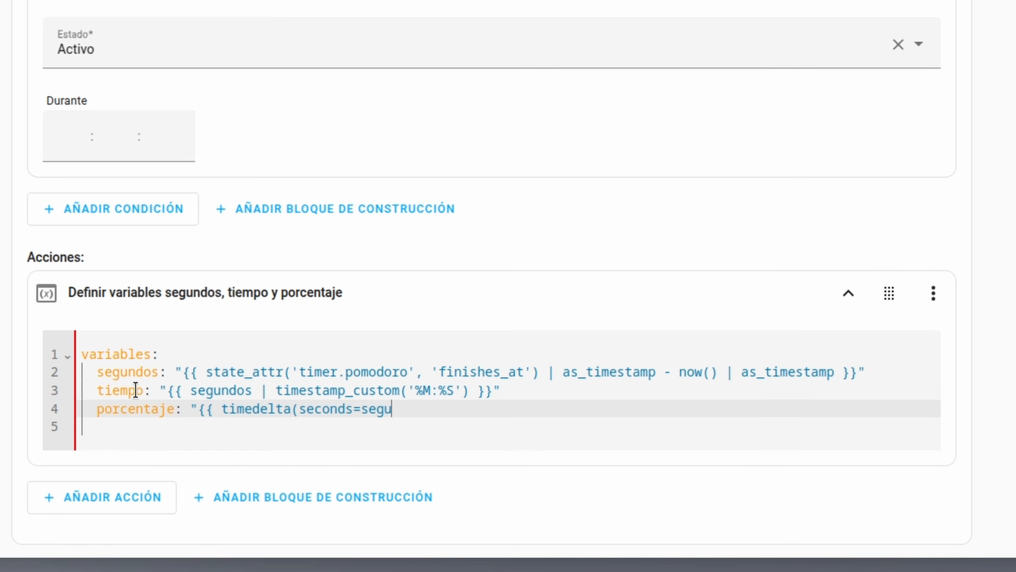
pyautogui.write("ndos) / (state_attr('timer.po")
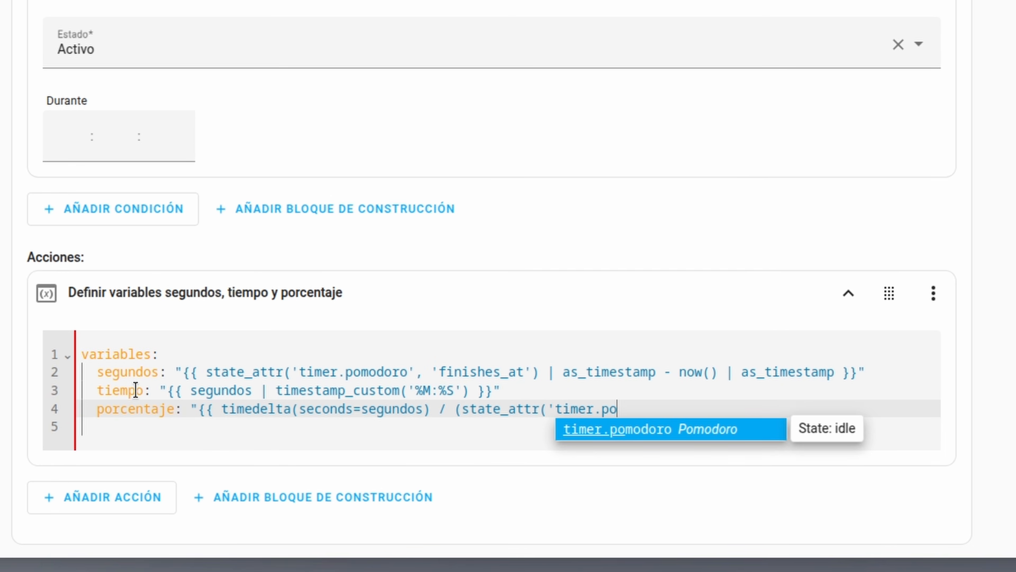
pyautogui.press('Return')
pyautogui.write("', 'duration') | ")
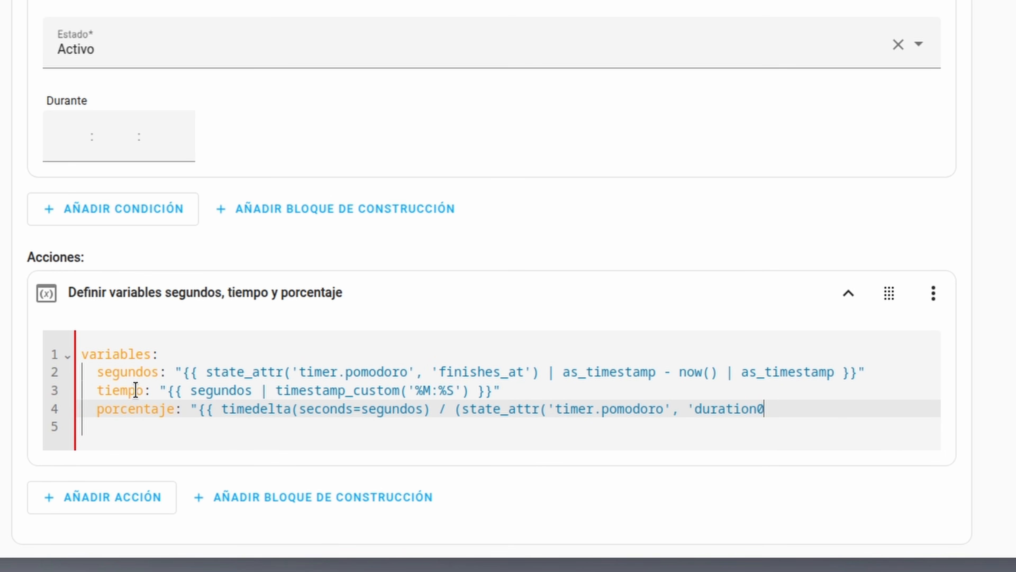
pyautogui.write('time')
pyautogui.press('BackSpace')
pyautogui.press('BackSpace')
pyautogui.press('BackSpace')
pyautogui.press('BackSpace')
pyautogui.write('as_timedet')
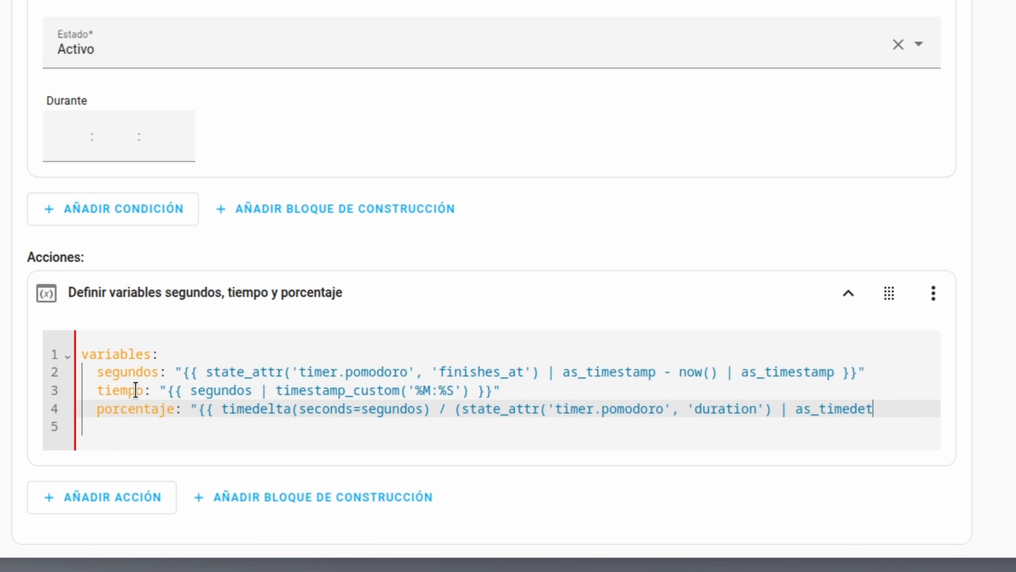
pyautogui.press('BackSpace')
pyautogui.write('lta)')
pyautogui.write(' * 100 }}"')
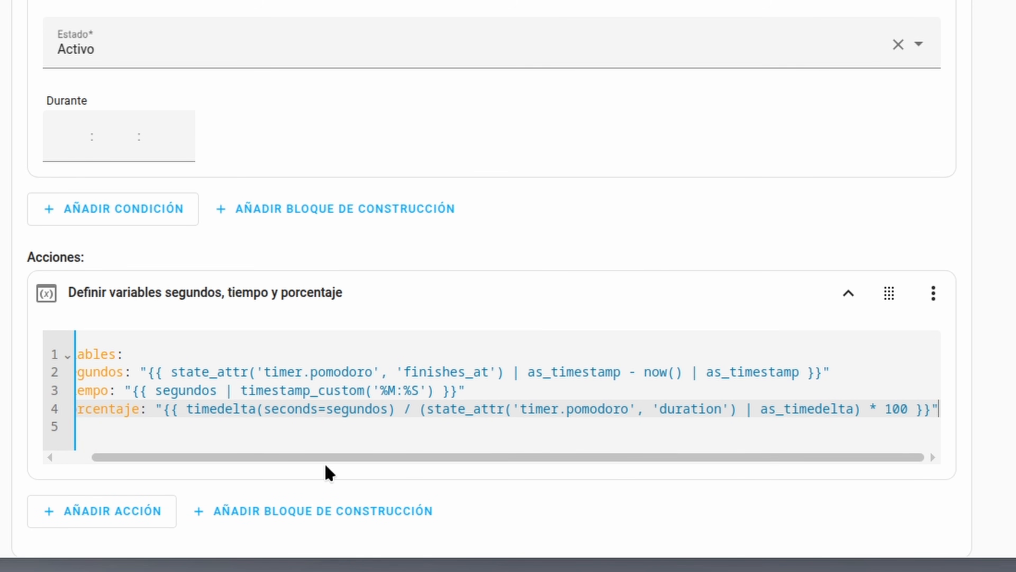
pyautogui.moveTo(330, 458); pyautogui.dragTo(297, 454)
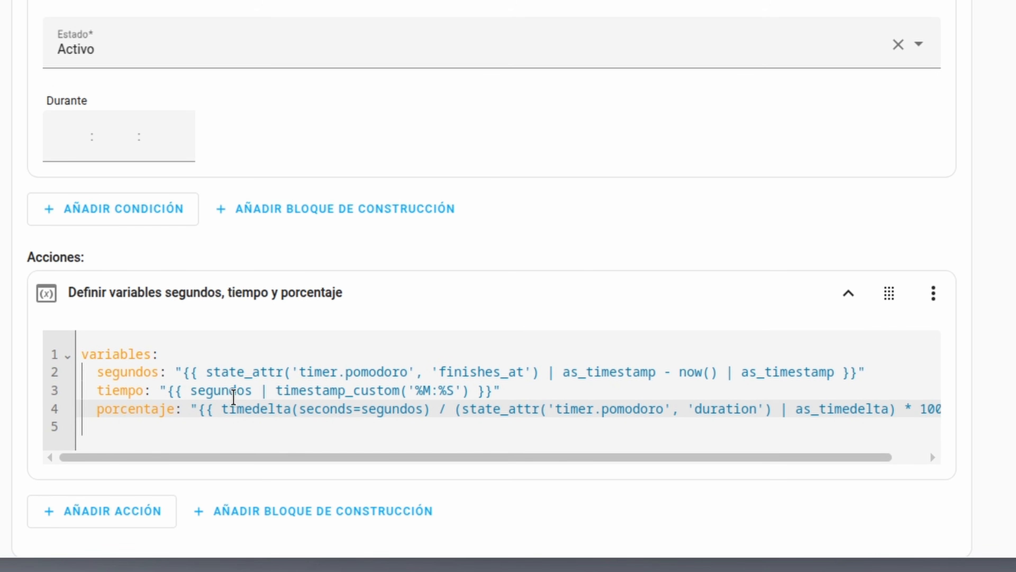
pyautogui.click(232, 390)
pyautogui.click(283, 391)
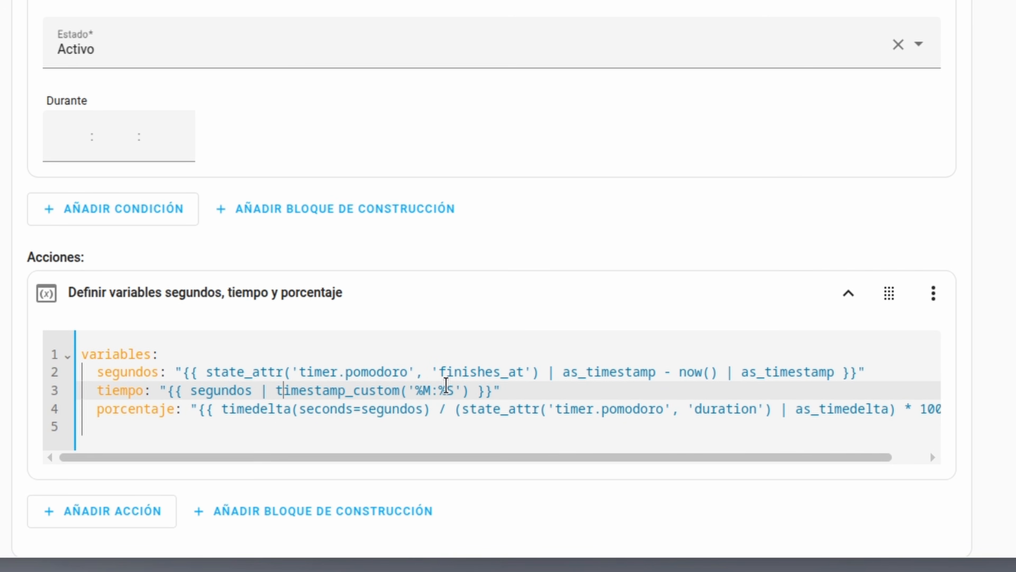
pyautogui.click(315, 431)
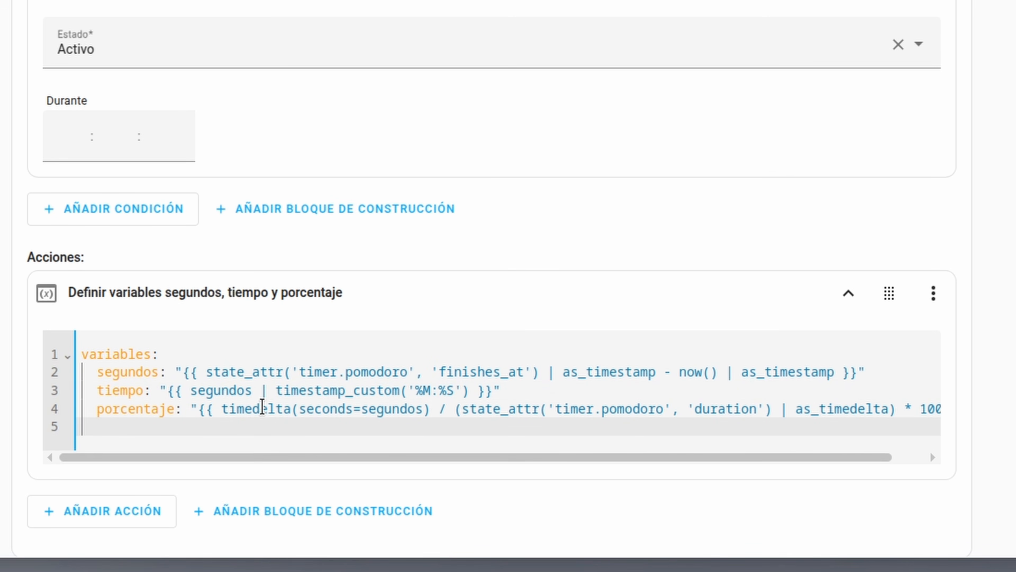
pyautogui.click(392, 409)
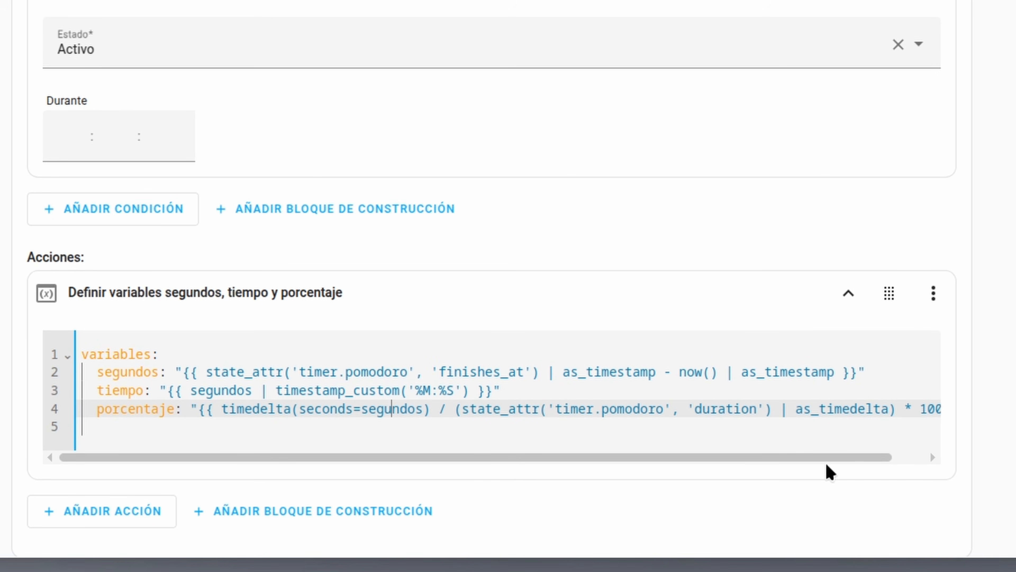
pyautogui.moveTo(827, 460); pyautogui.dragTo(845, 459)
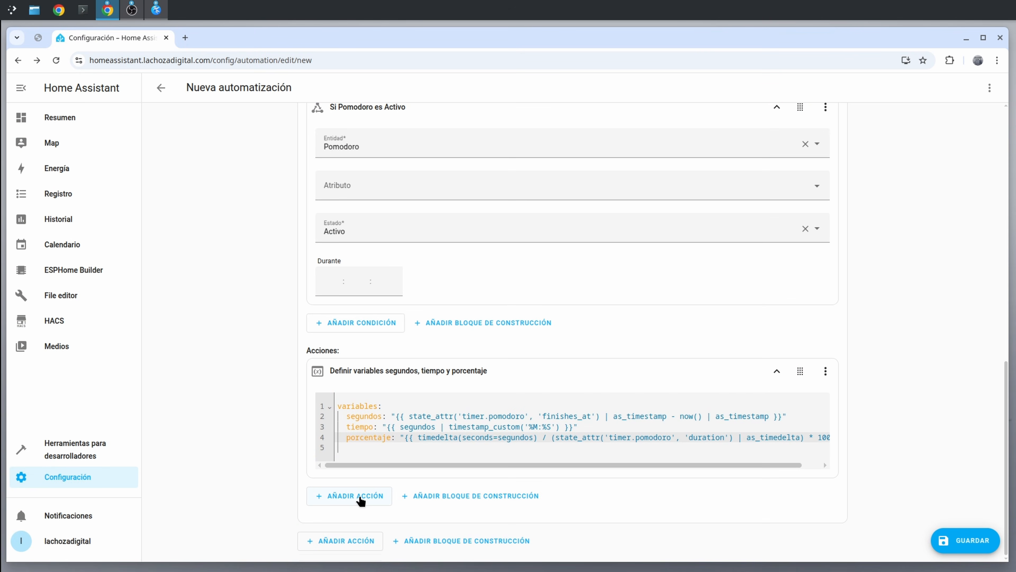
# Add an Awtrix Display Custom app action inside the repeat block, with Awtrix as device and Pomodoro as app name.
pyautogui.click(359, 497)
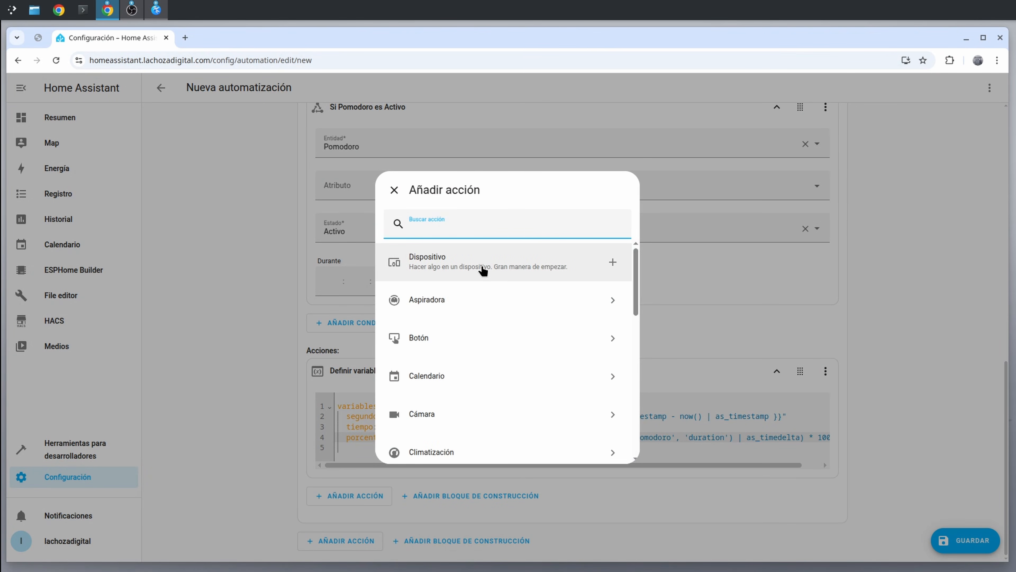
pyautogui.write('awt')
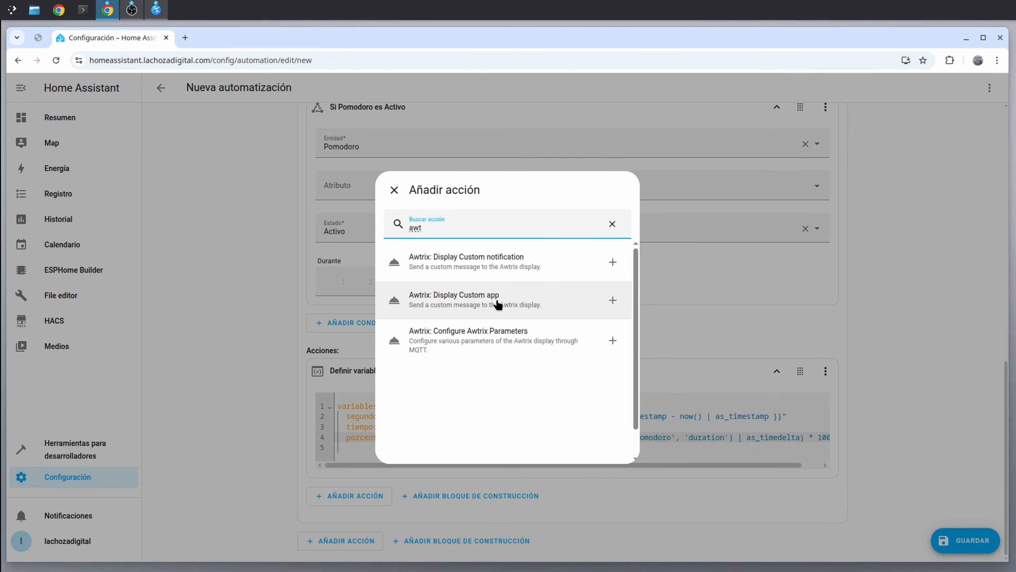
pyautogui.click(497, 304)
pyautogui.click(632, 351)
pyautogui.click(609, 362)
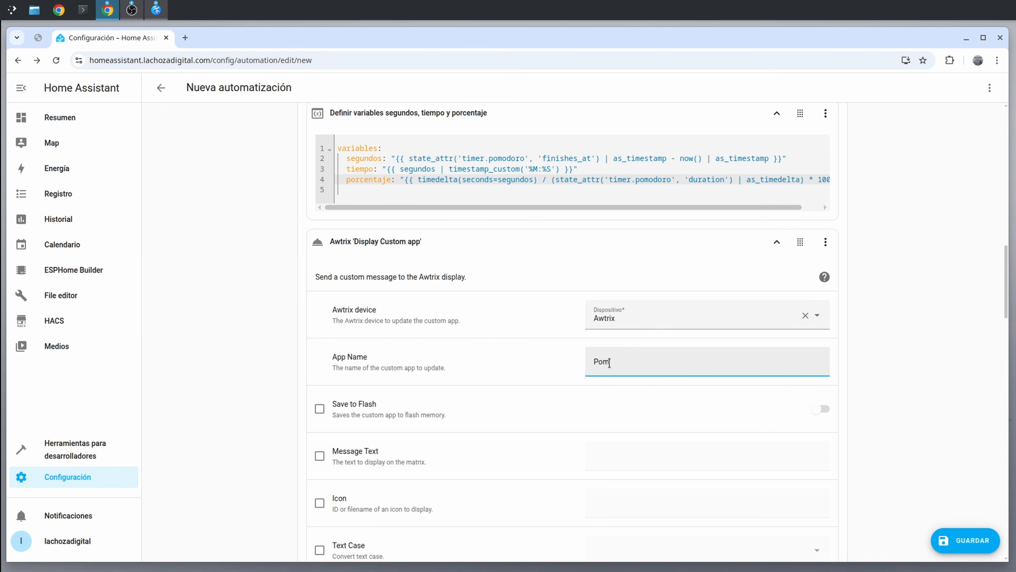
# Enable the custom app's message text and icon, setting them to 01:20 and 65028.
pyautogui.scroll(-2, 609, 363)
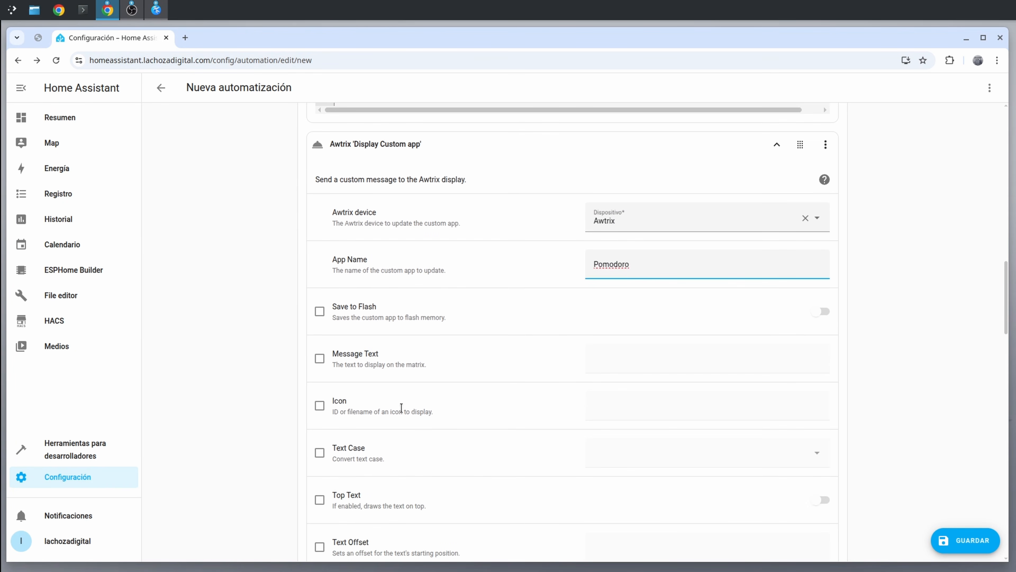
pyautogui.click(320, 358)
pyautogui.click(674, 362)
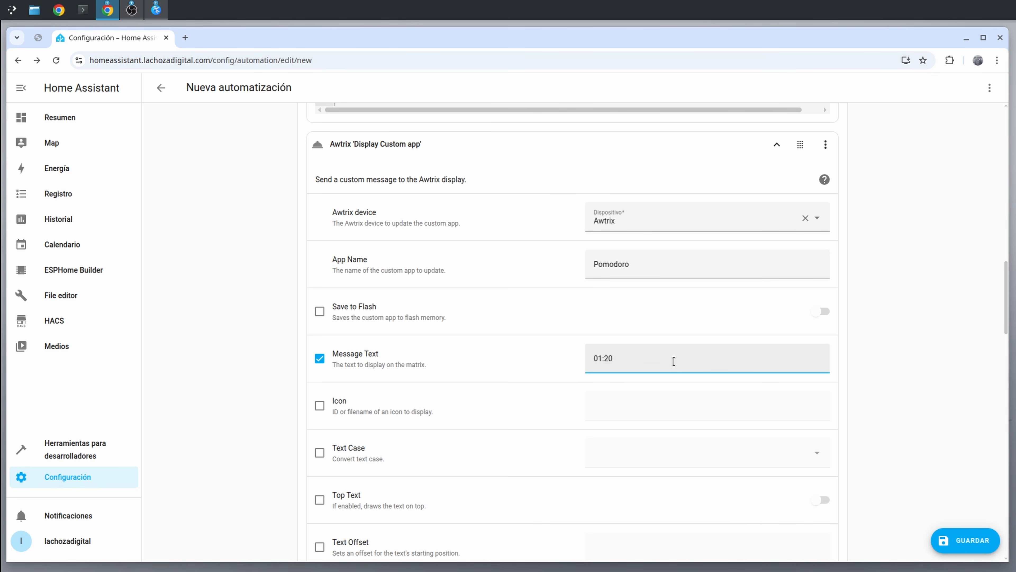
pyautogui.click(321, 407)
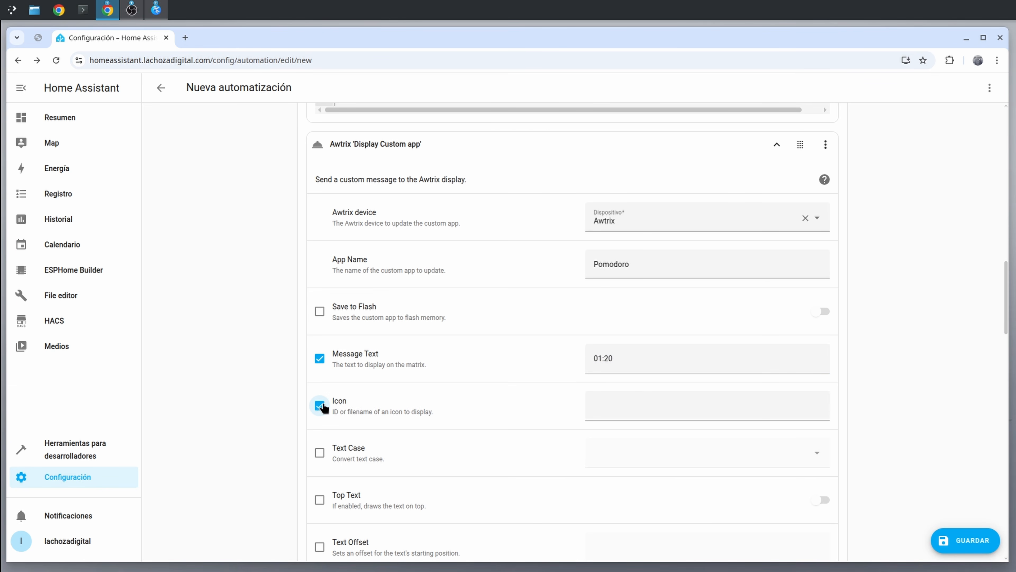
pyautogui.hotkey('ctrl', 'v')
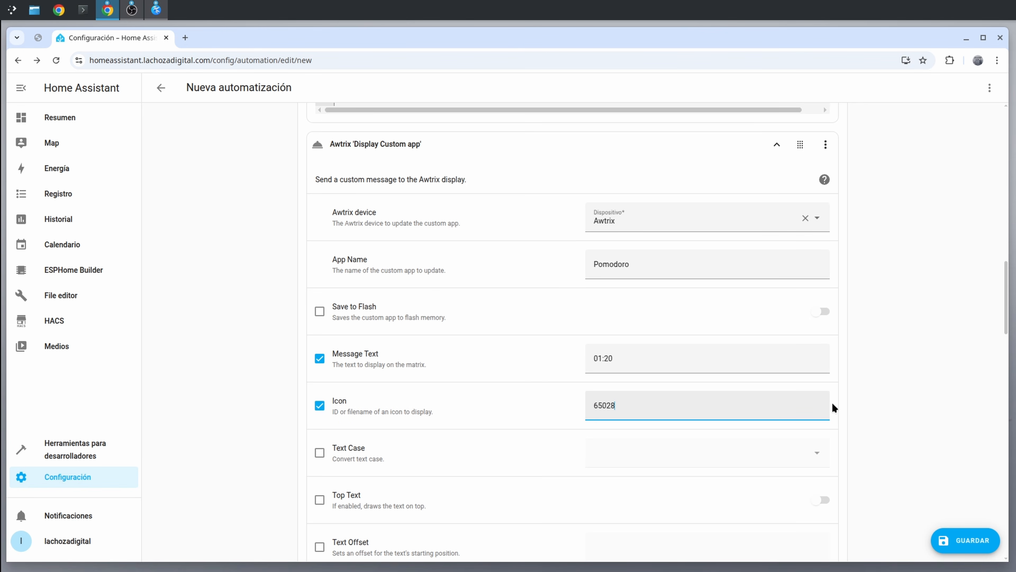
pyautogui.click(904, 379)
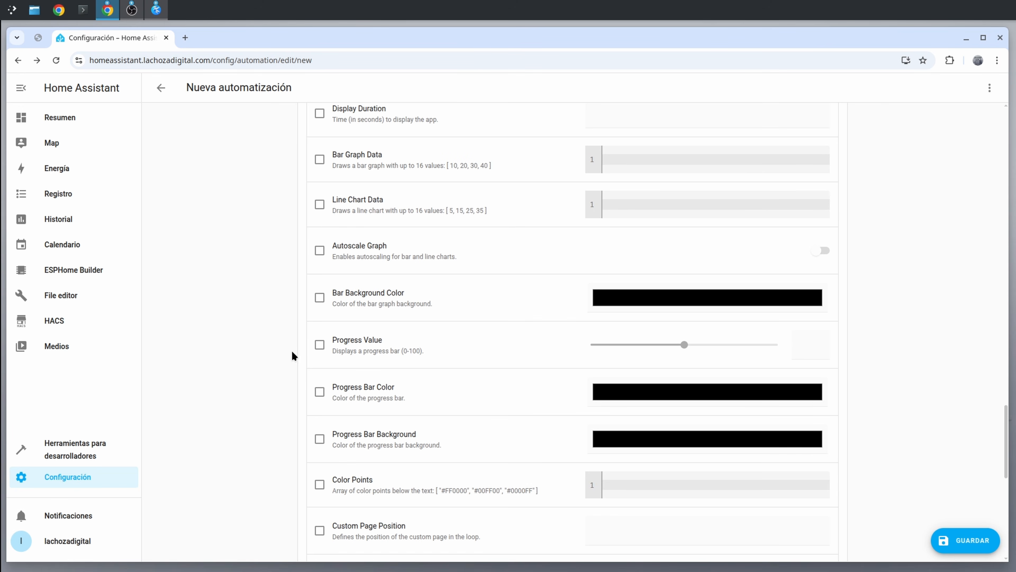
# Enable the custom app's Progress Value and set it to 76.
pyautogui.click(320, 345)
pyautogui.click(688, 349)
pyautogui.moveTo(687, 349); pyautogui.dragTo(733, 347)
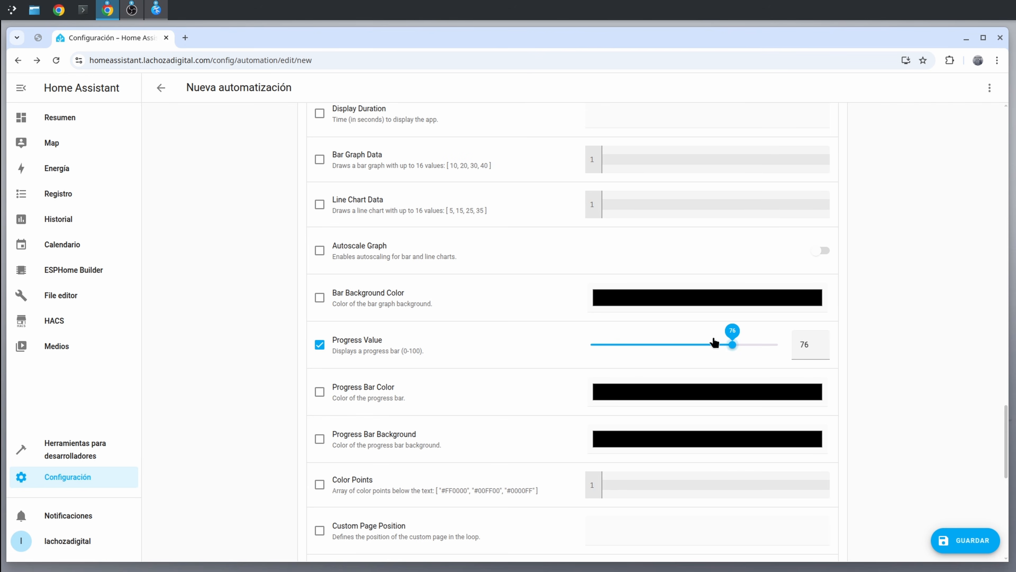
# Enable the custom app's Progress Bar Color and set it to bright red.
pyautogui.click(319, 394)
pyautogui.click(653, 396)
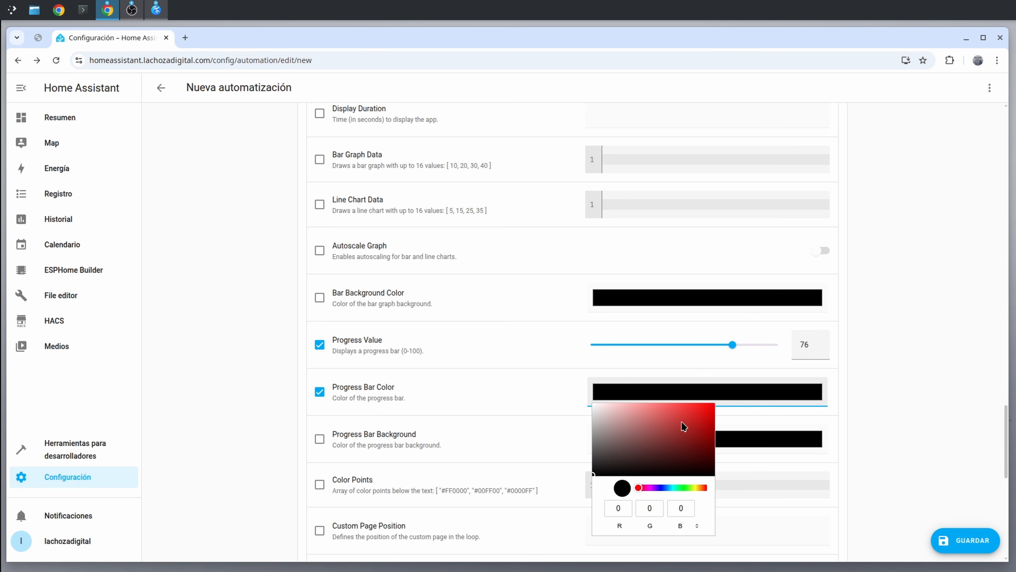
pyautogui.moveTo(681, 421); pyautogui.dragTo(721, 399)
pyautogui.click(876, 396)
pyautogui.scroll(5, 357, 388)
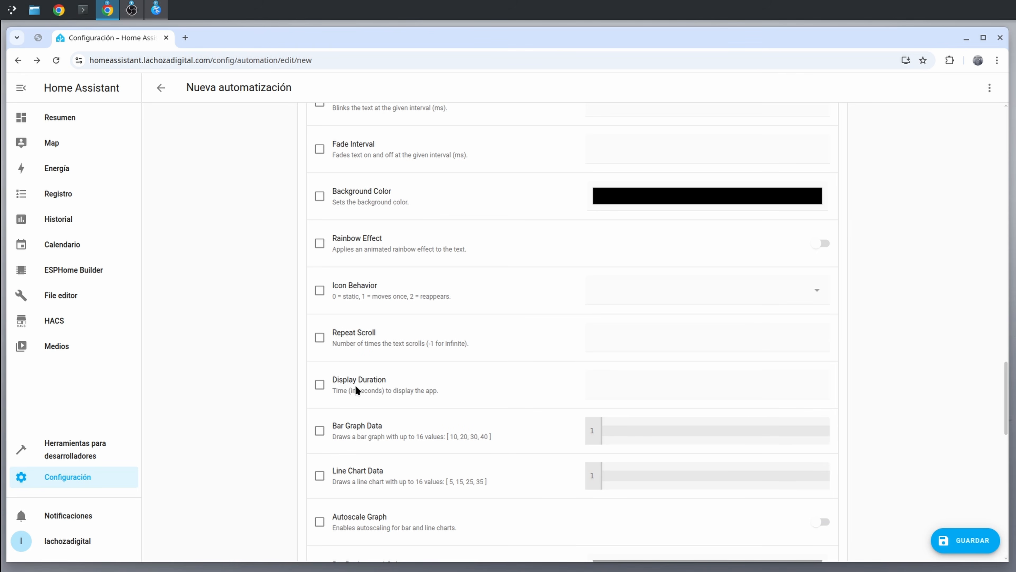
# Enable the custom app's Display Duration and App Lifetime, setting them to 50 and 5 seconds.
pyautogui.click(319, 384)
pyautogui.click(624, 387)
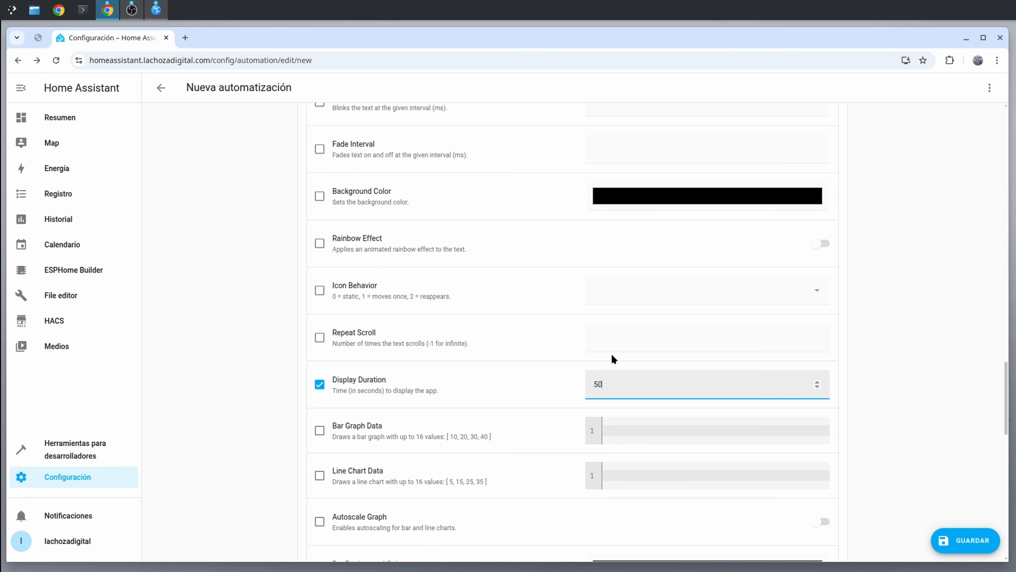
pyautogui.scroll(-10, 618, 367)
pyautogui.click(320, 338)
pyautogui.click(680, 344)
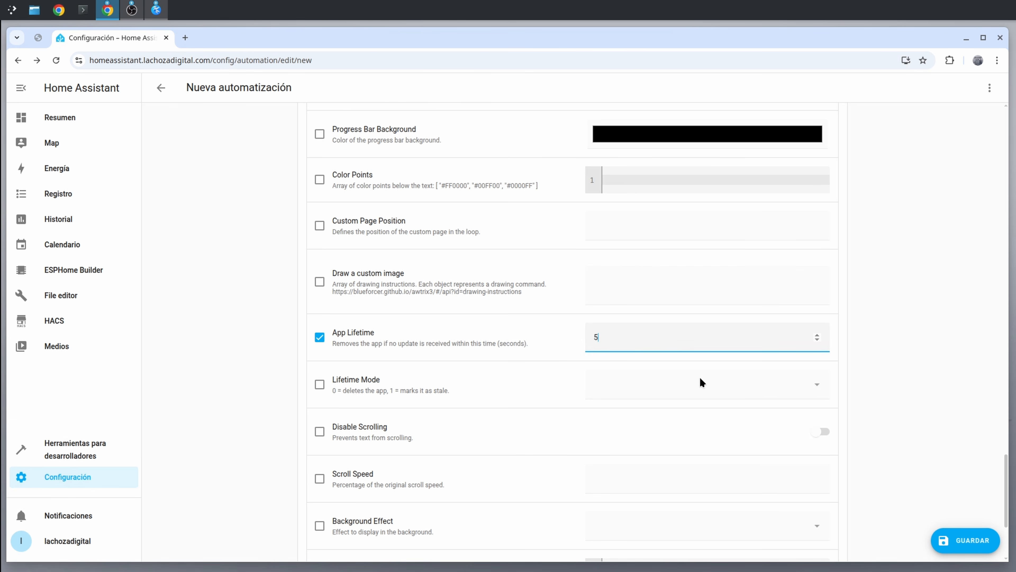
pyautogui.click(932, 373)
pyautogui.scroll(-4, 932, 374)
# Edit the Awtrix Display Custom app action as YAML and set its text to "{{ tiempo }}".
pyautogui.scroll(20, 931, 371)
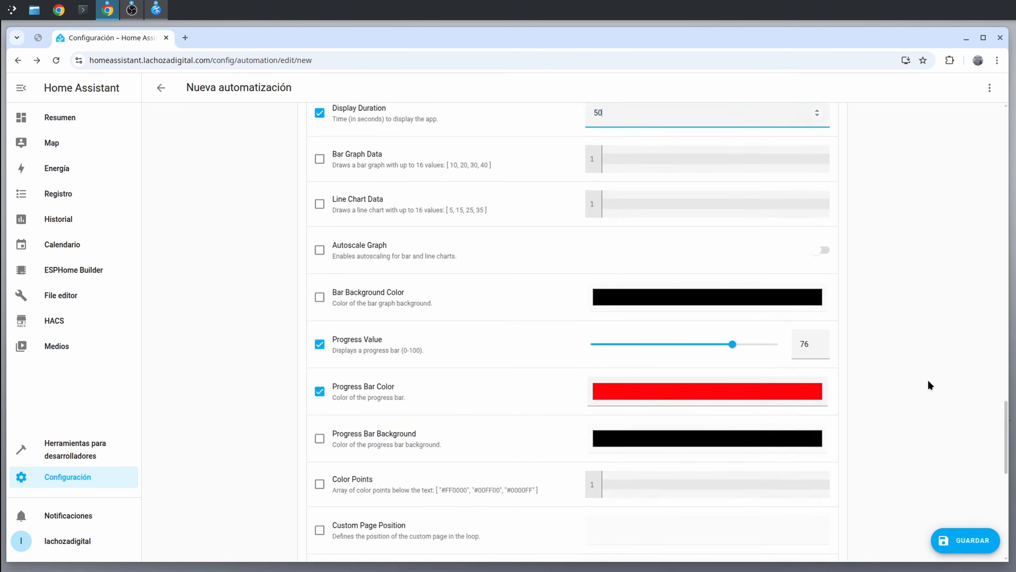
pyautogui.scroll(-1, 928, 381)
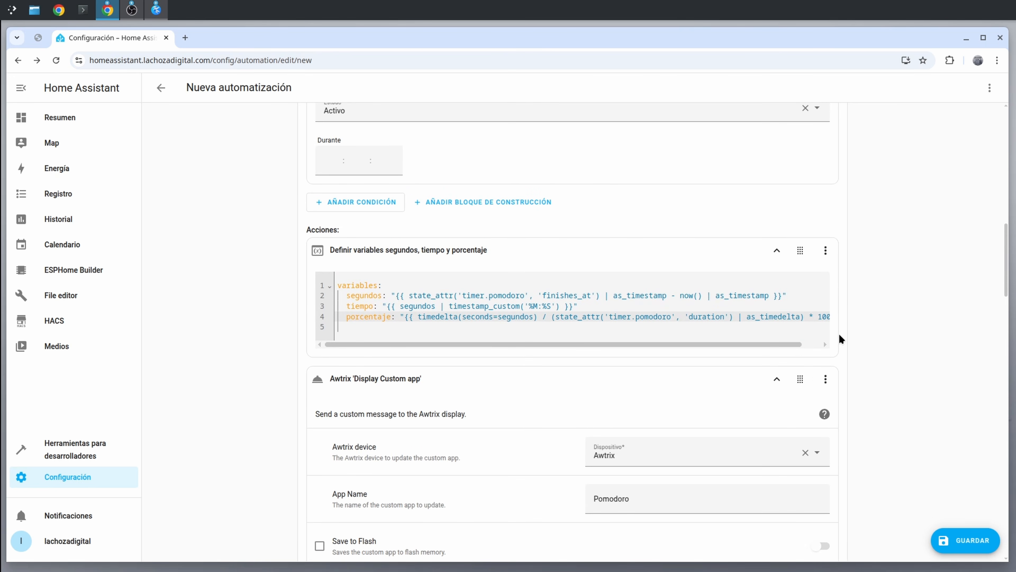
pyautogui.click(826, 379)
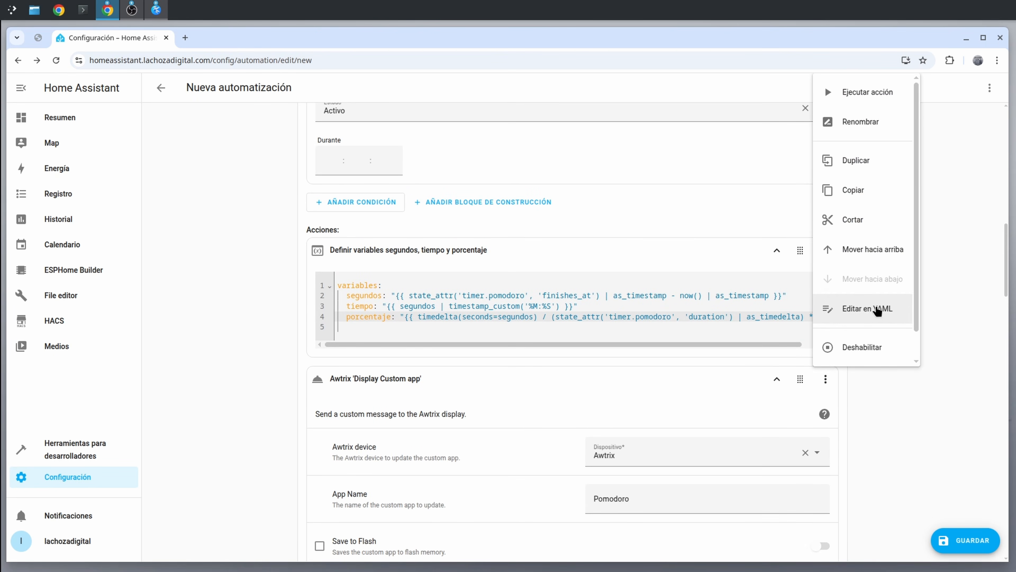
pyautogui.click(877, 305)
pyautogui.scroll(-2, 680, 391)
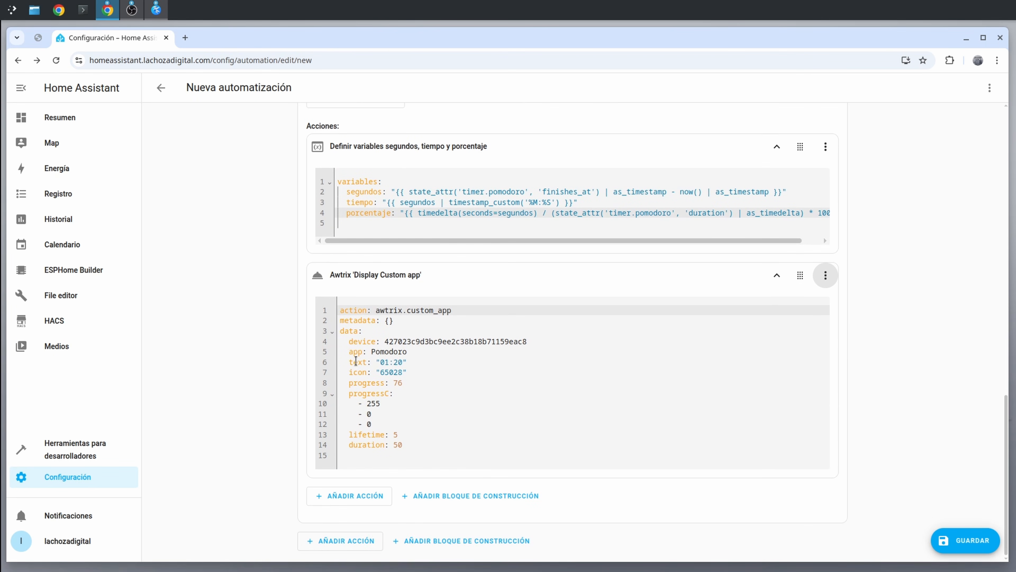
pyautogui.click(400, 361)
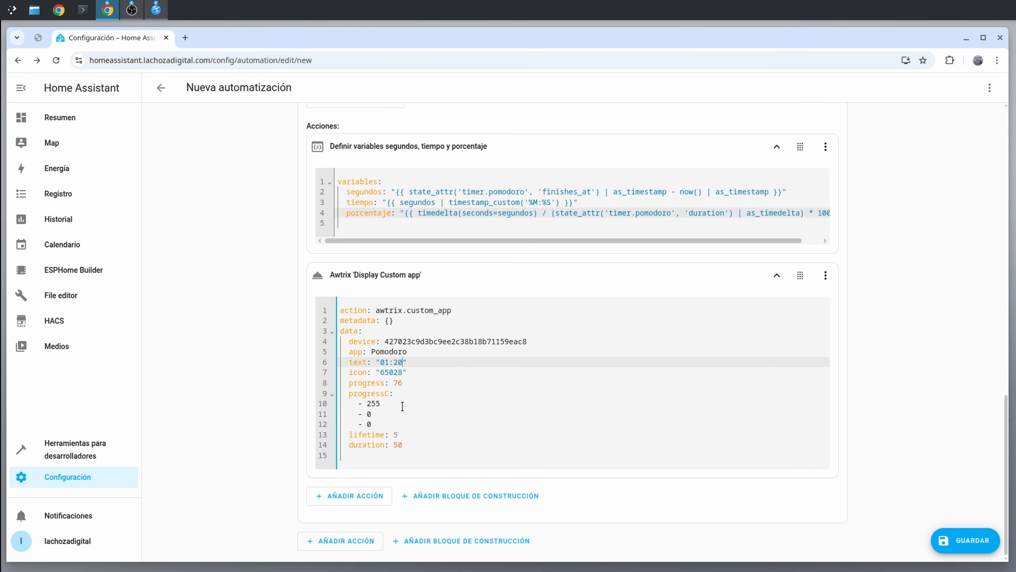
pyautogui.write('{{ tiempo')
# Set the custom app's progress value in the YAML to "{{ porcentaje }}".
pyautogui.press('Down')
pyautogui.press('Down')
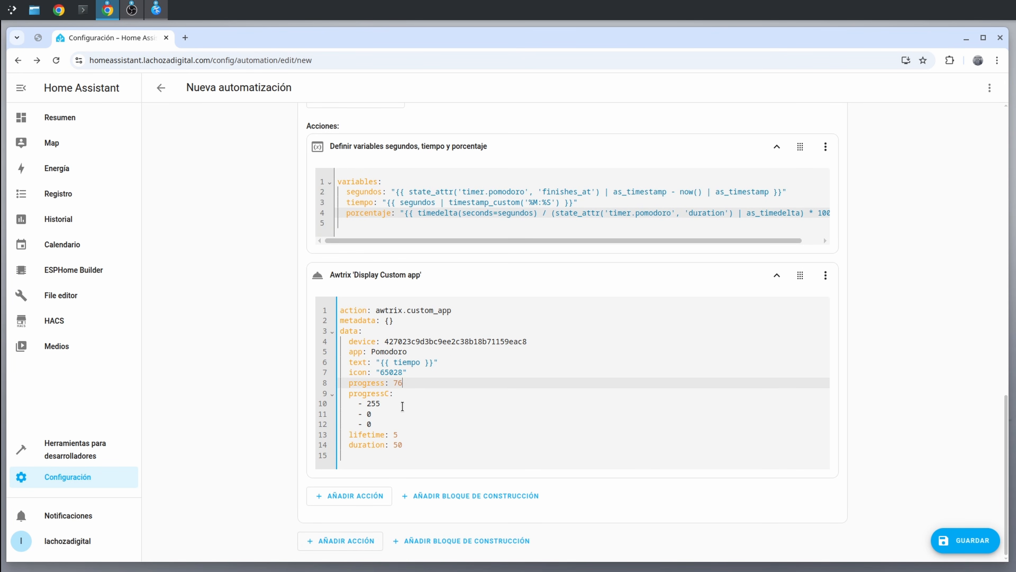
pyautogui.write('"{{ porce')
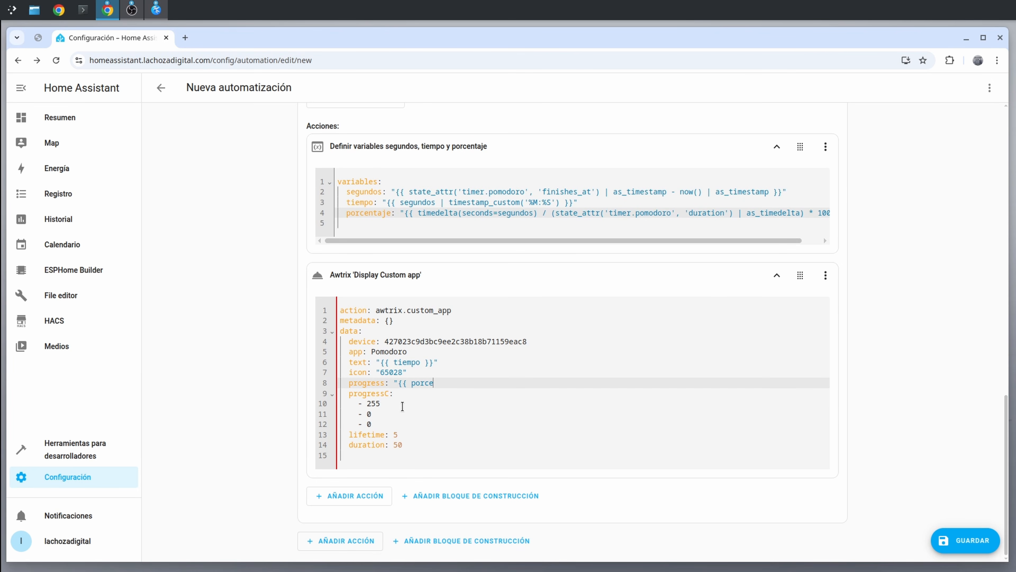
pyautogui.write('"')
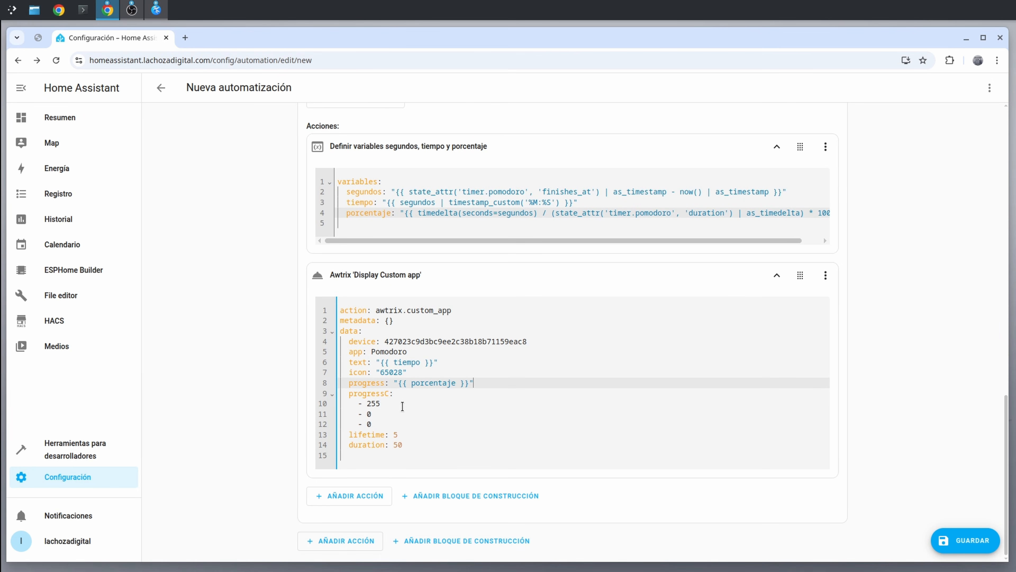
# Set the custom app's duration in the YAML to "{{ segundos }}".
pyautogui.press('Down')
pyautogui.press('Down')
pyautogui.press('Down')
pyautogui.press('Down')
pyautogui.press('Down')
pyautogui.press('Down')
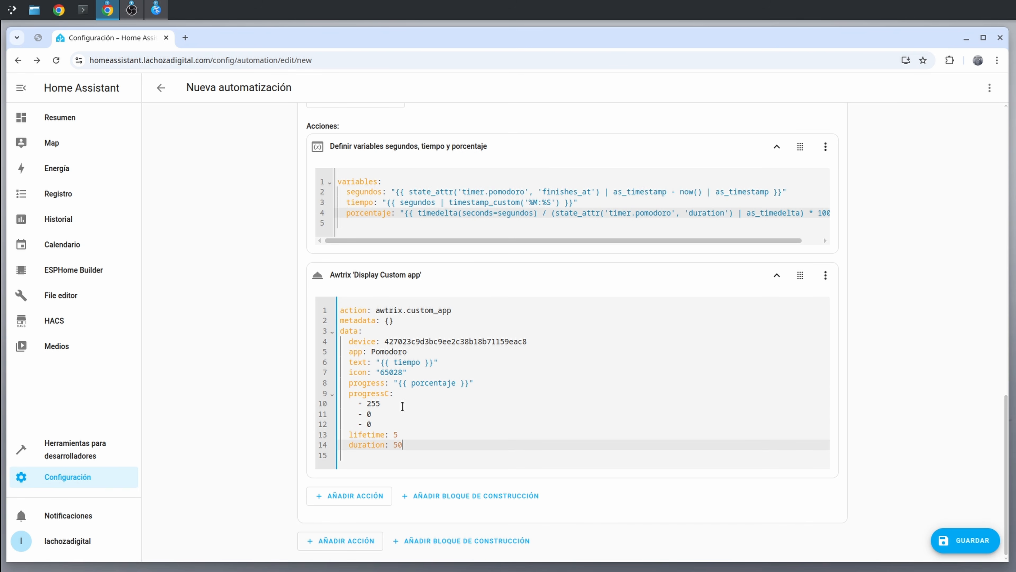
pyautogui.write('"')
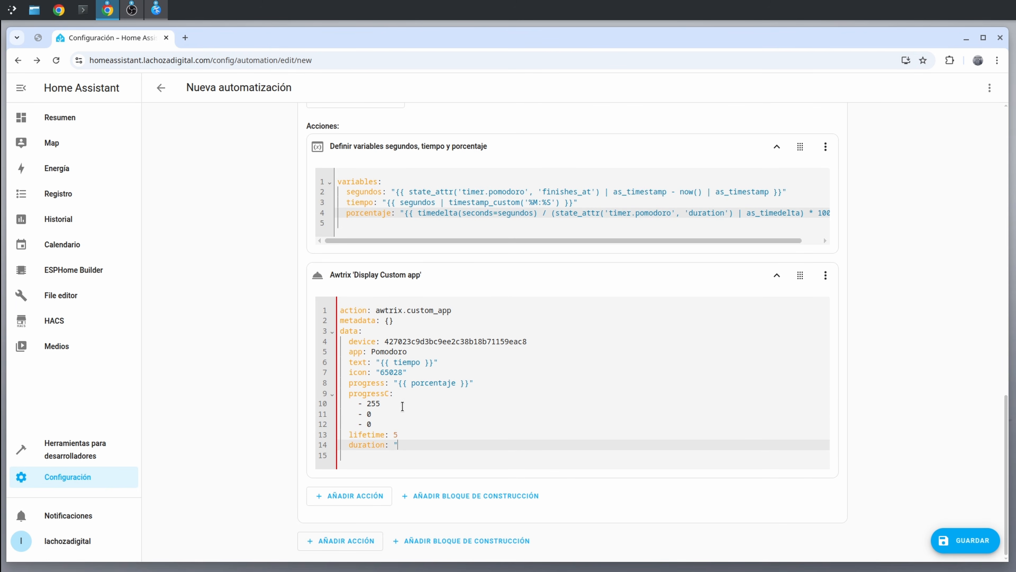
pyautogui.write('{{ segundos }}"')
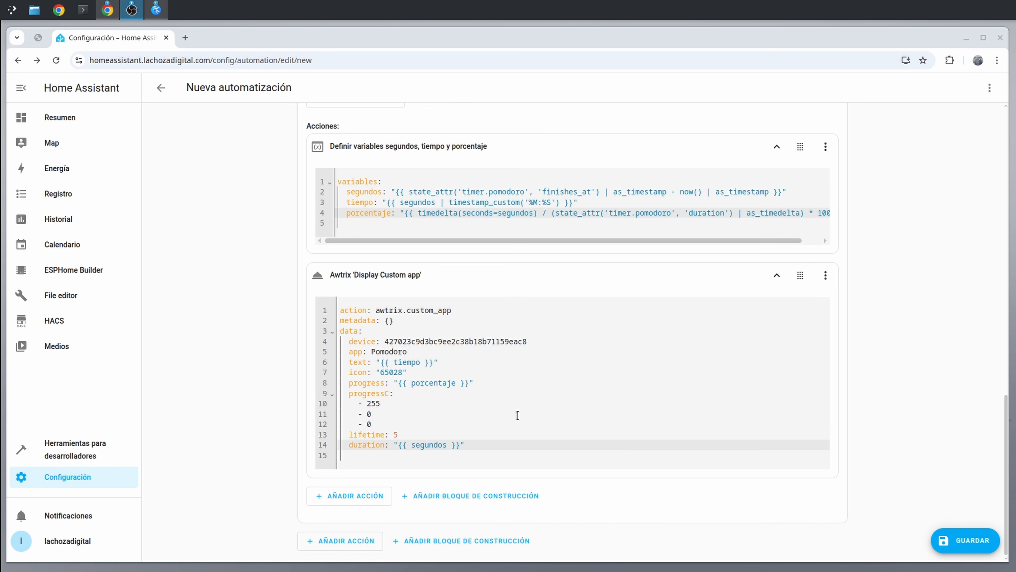
# Add a delay action of 1 second after the custom app action inside the repeat block.
pyautogui.click(365, 497)
pyautogui.write('esperar')
pyautogui.click(452, 346)
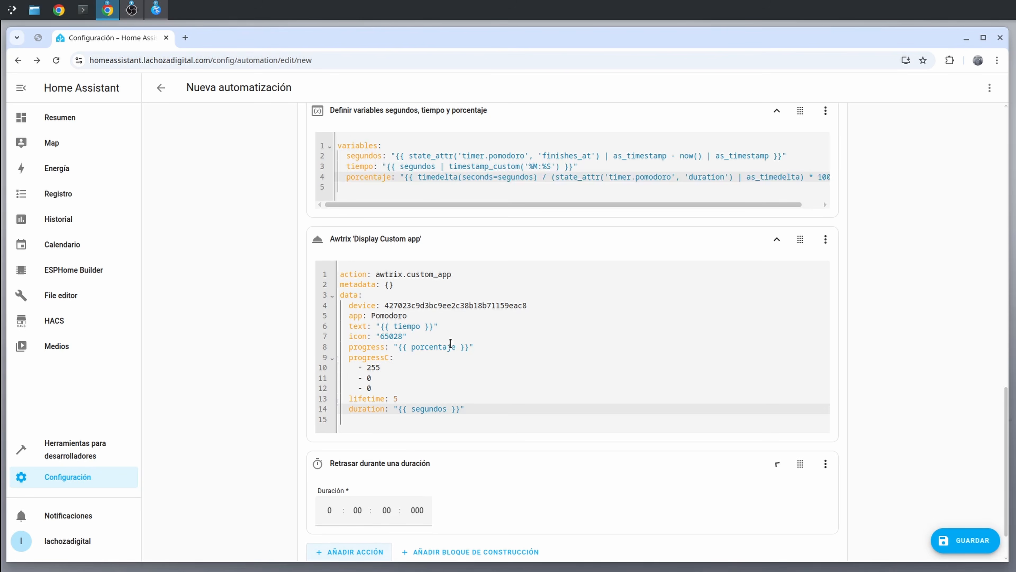
pyautogui.write('1')
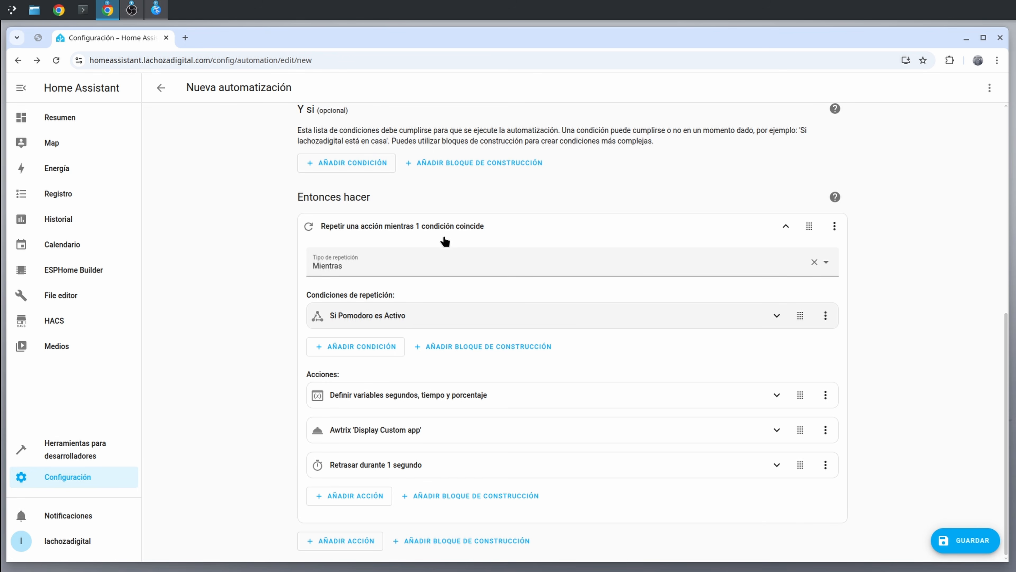
# Collapse the repeat block and add an Awtrix Display Custom notification action after it, with Awtrix as device.
pyautogui.click(531, 231)
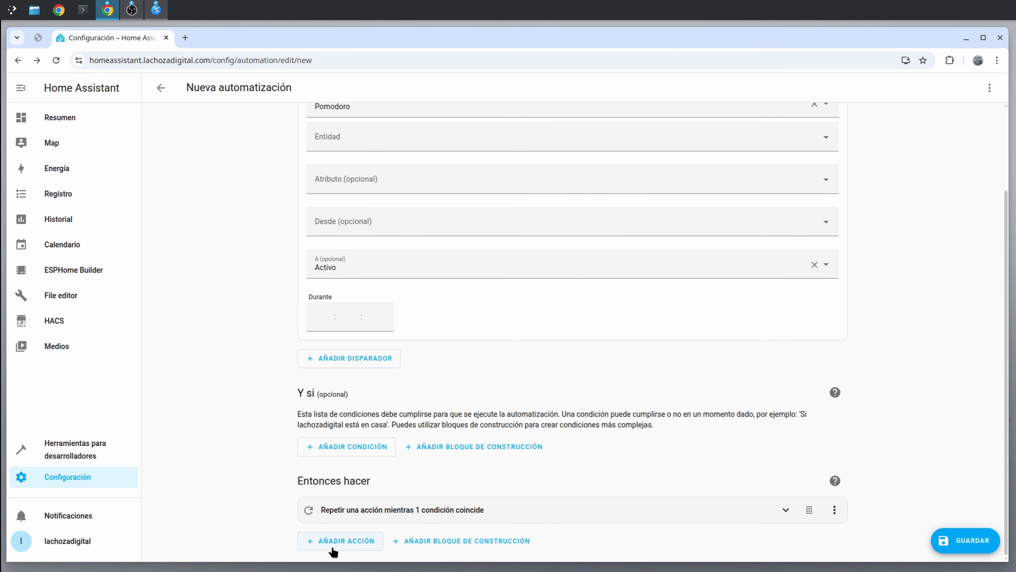
pyautogui.click(355, 545)
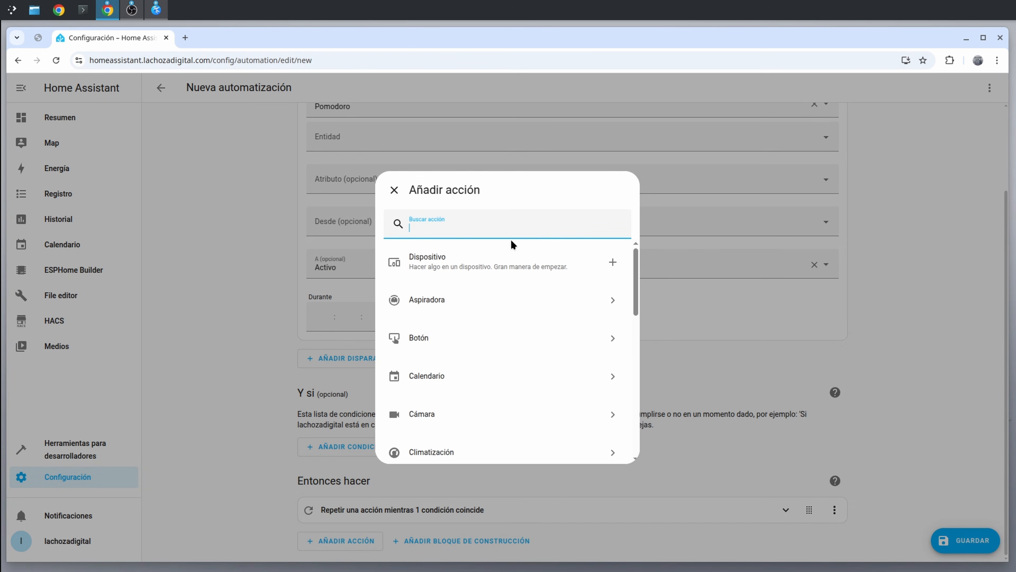
pyautogui.write('awt')
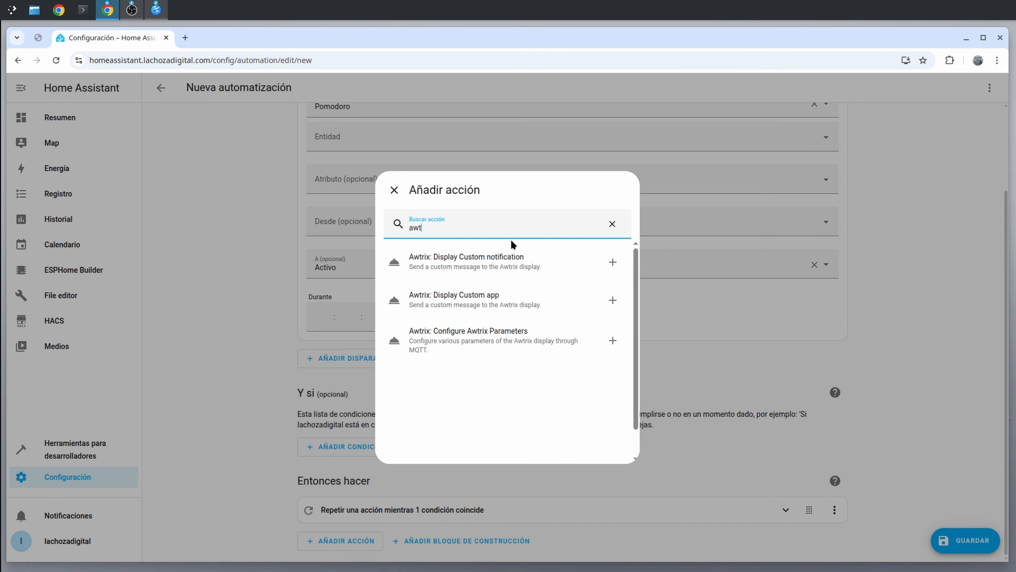
pyautogui.click(512, 261)
pyautogui.click(618, 252)
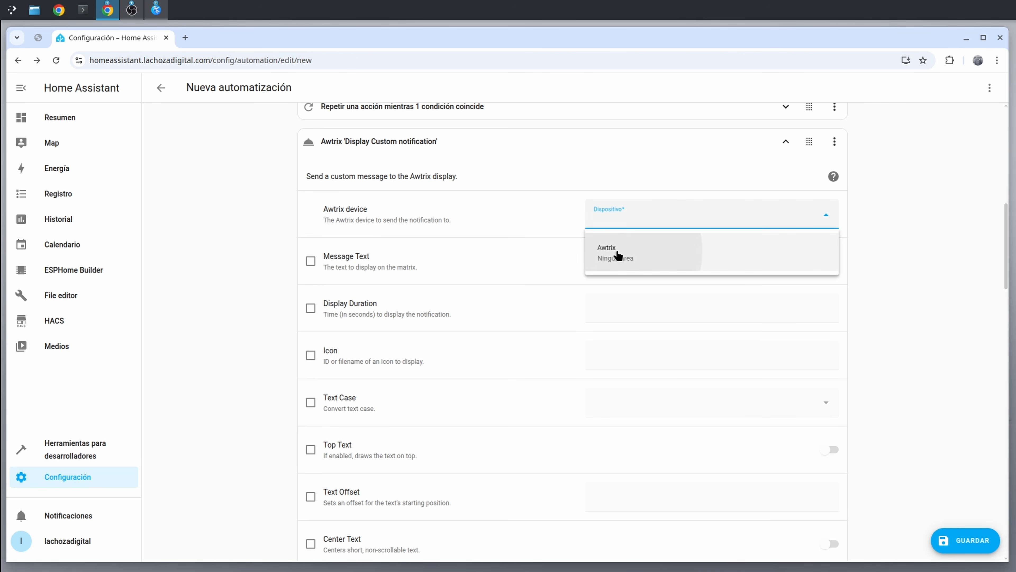
# Enable the notification's RTTTL Sound String and fill it with the Victory Fanfare Nokia RTTTL copied from the arcadetones page.
pyautogui.scroll(-20, 481, 293)
pyautogui.scroll(-3, 481, 284)
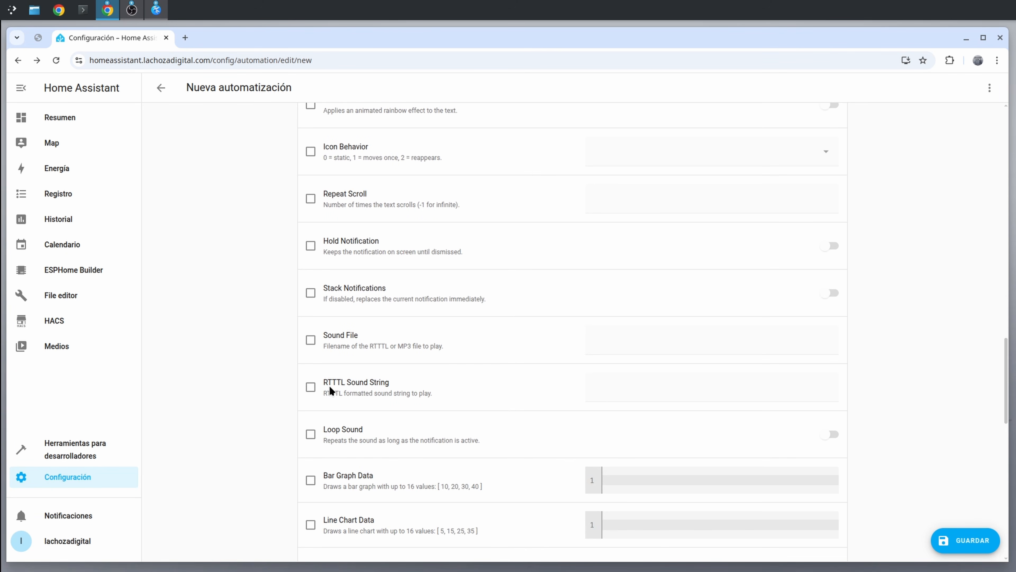
pyautogui.click(315, 388)
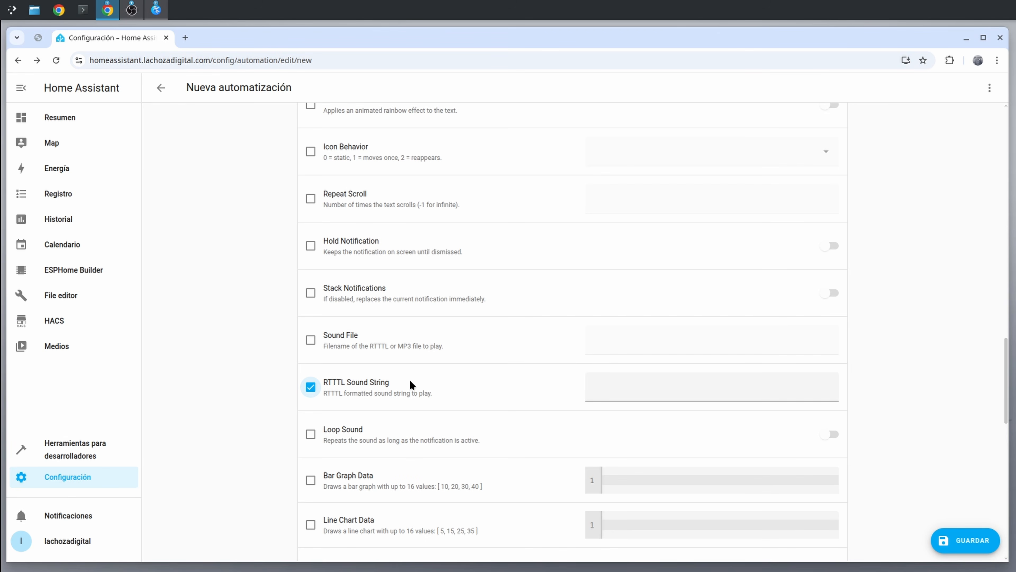
pyautogui.click(38, 38)
pyautogui.click(482, 160)
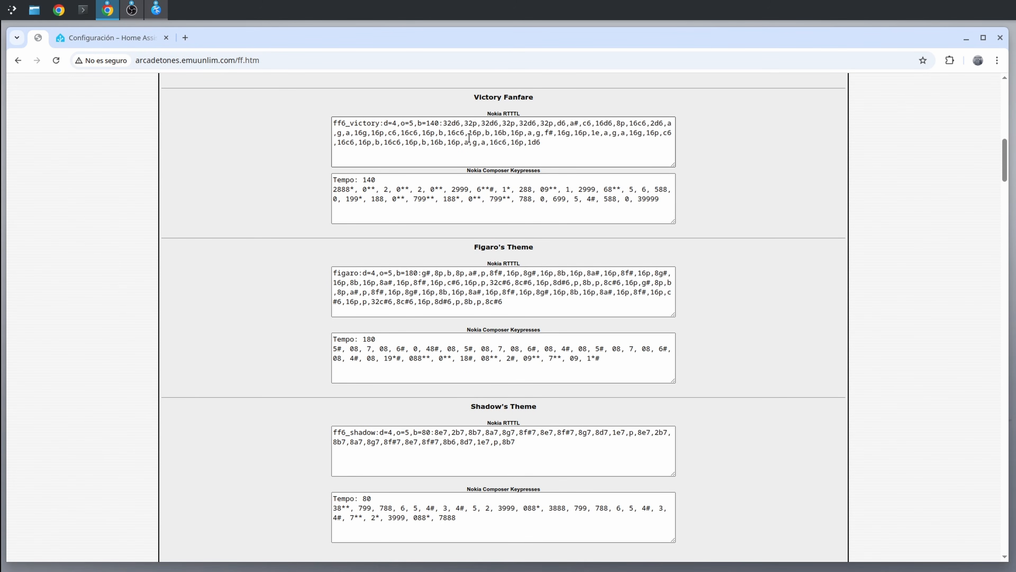
pyautogui.hotkey('ctrl', 'a')
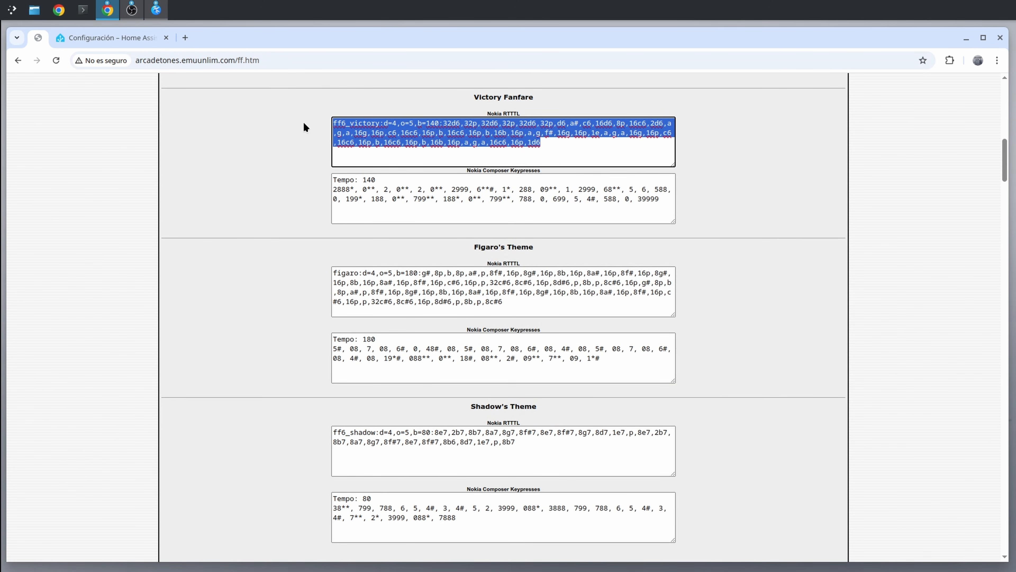
pyautogui.click(106, 38)
pyautogui.click(649, 382)
pyautogui.hotkey('ctrl', 'v')
pyautogui.click(879, 376)
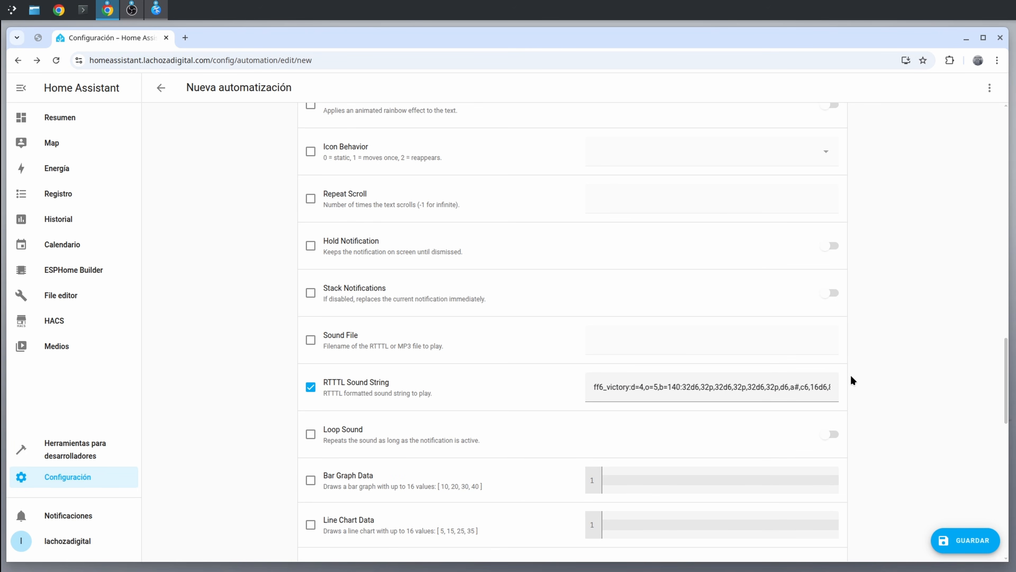
# Enable the notification's Background Effect, set it to Fireworks, and save the automation as Pomodoro.
pyautogui.scroll(-10, 853, 380)
pyautogui.scroll(-6, 459, 342)
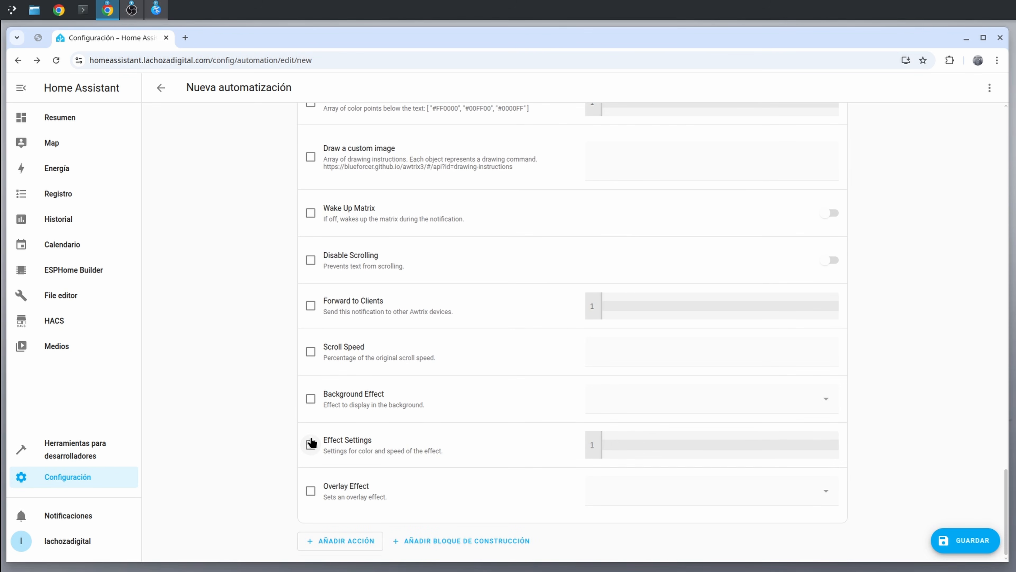
pyautogui.click(311, 399)
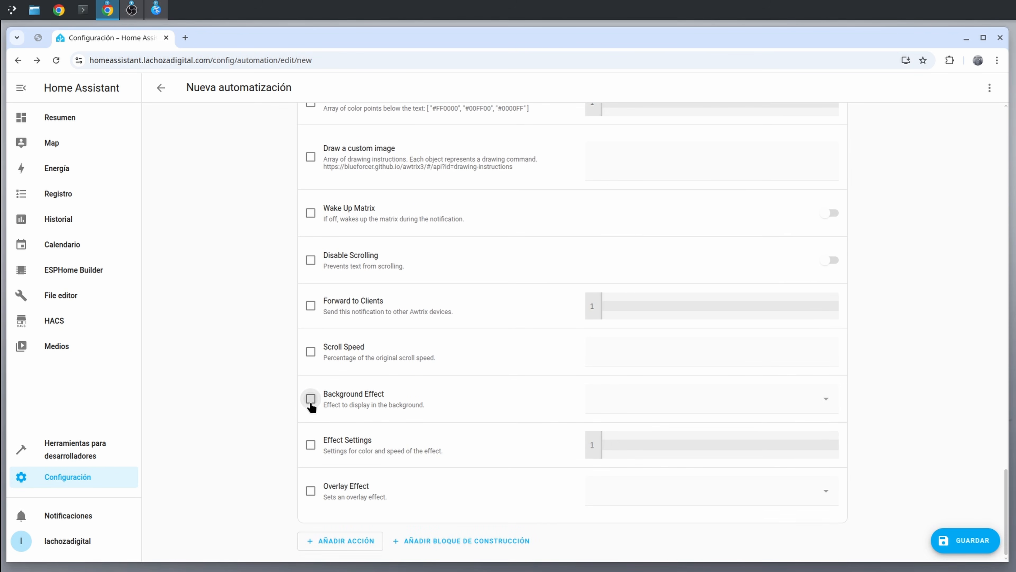
pyautogui.click(825, 409)
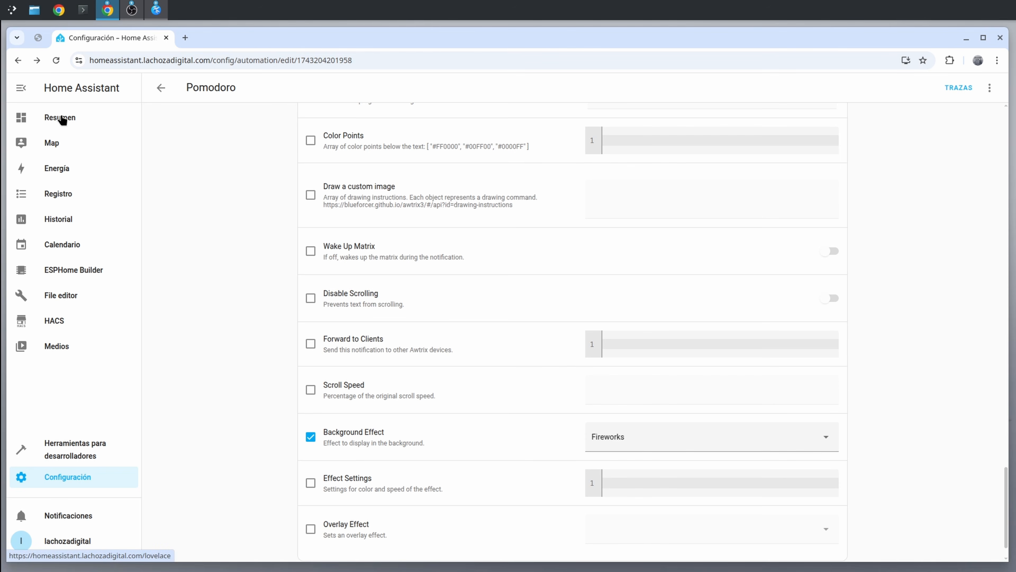
# Start the Pomodoro timer from the overview dashboard.
pyautogui.click(62, 119)
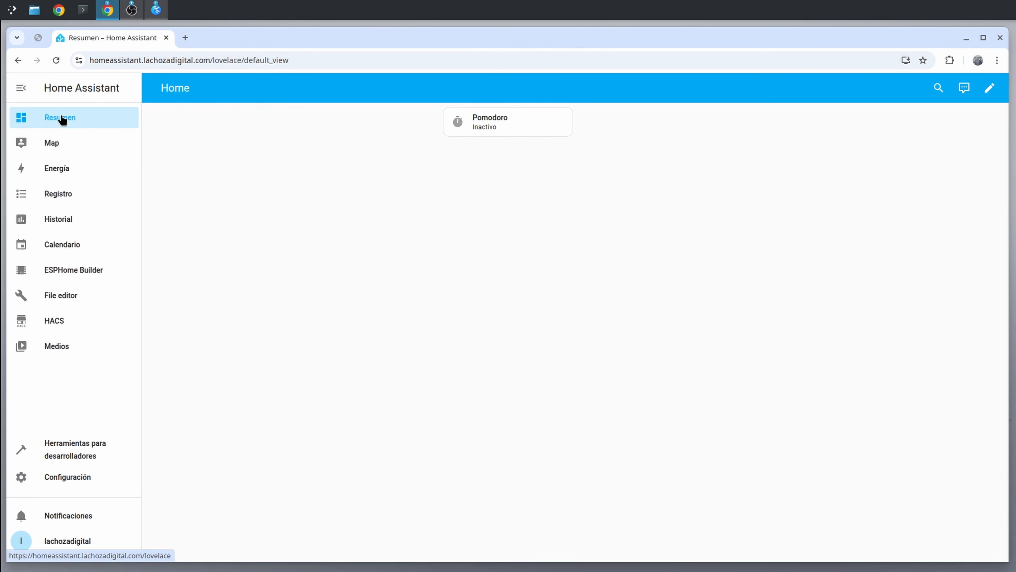
pyautogui.click(479, 129)
pyautogui.click(509, 189)
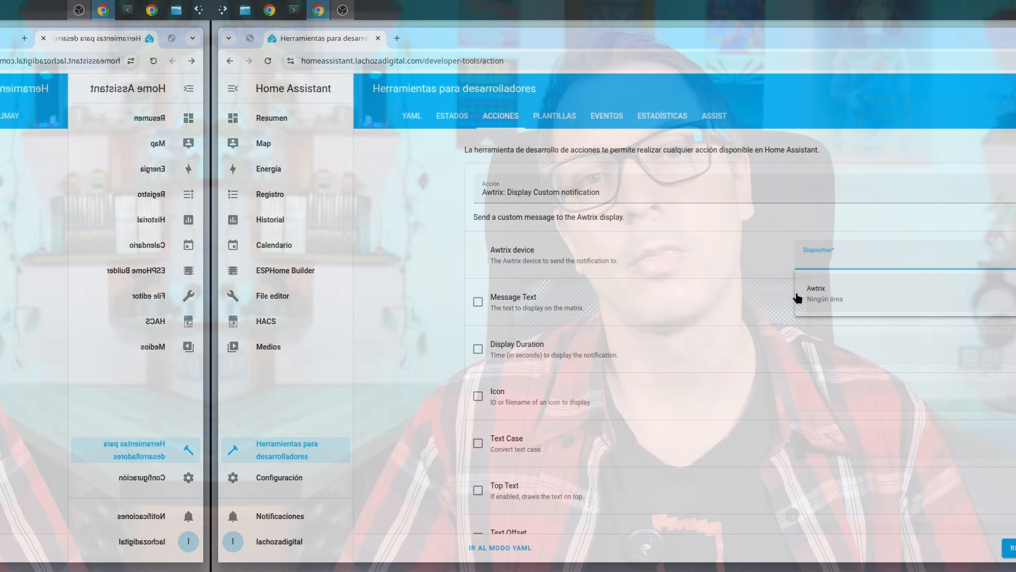
# In the developer tools' custom notification action, select Awtrix as device and enable Bar Graph Data with [10, 20, 30].
pyautogui.click(797, 297)
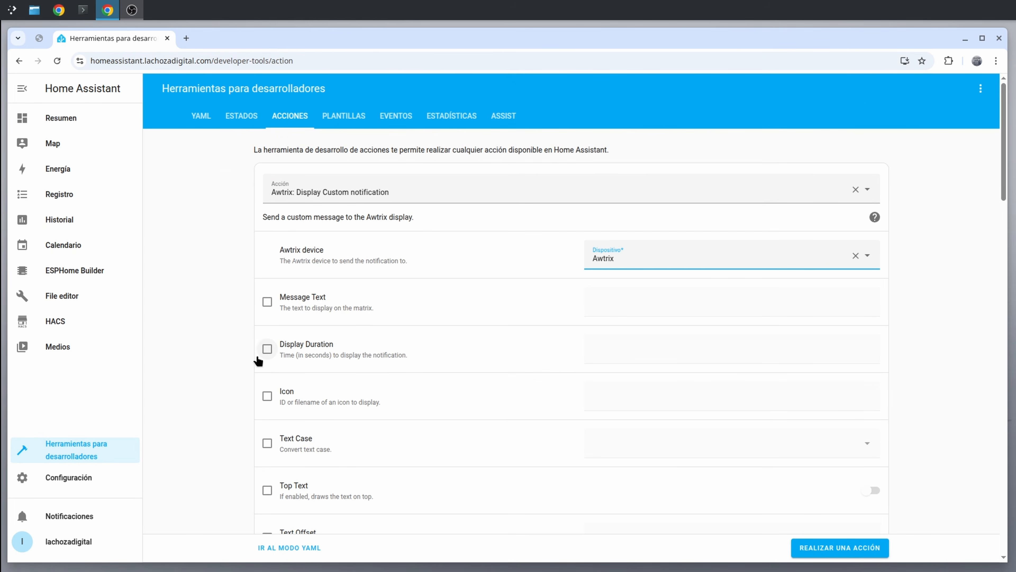
pyautogui.scroll(-15, 629, 294)
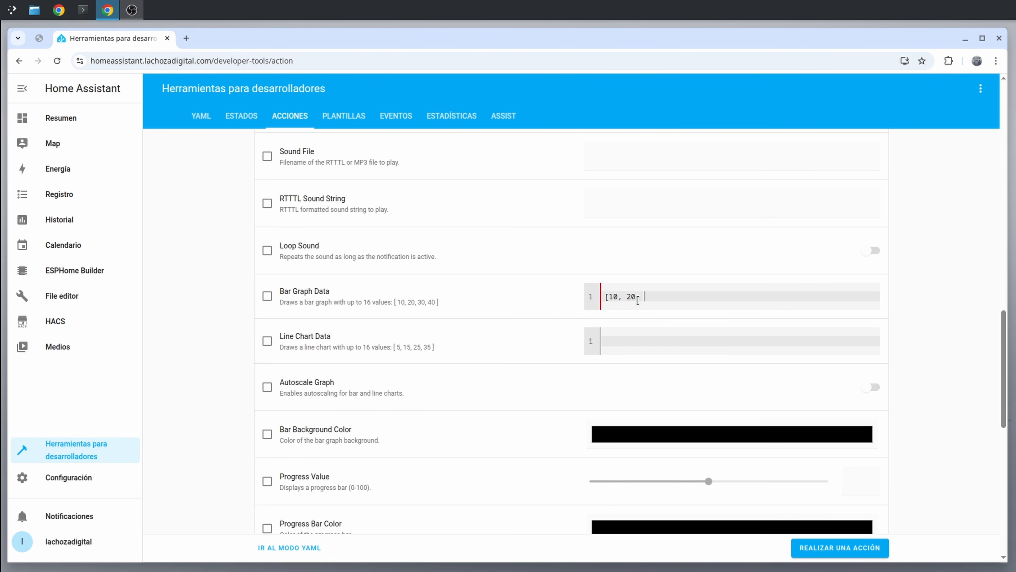
pyautogui.click(638, 300)
pyautogui.write('[10, 20, 30]')
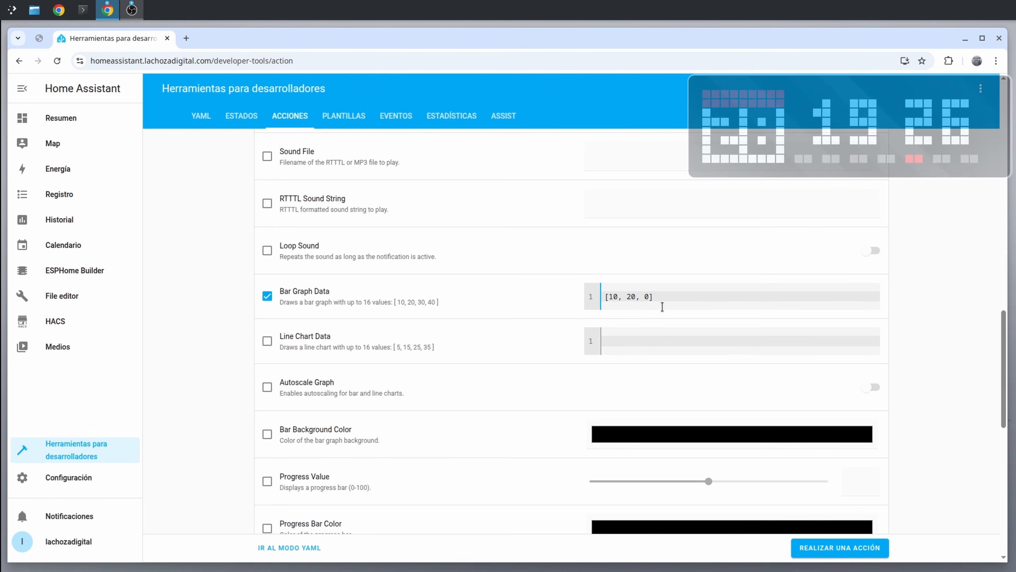
# Test the notification with the third bar graph value set to 15 and to 90, performing the action each time.
pyautogui.write('15')
pyautogui.press('Delete')
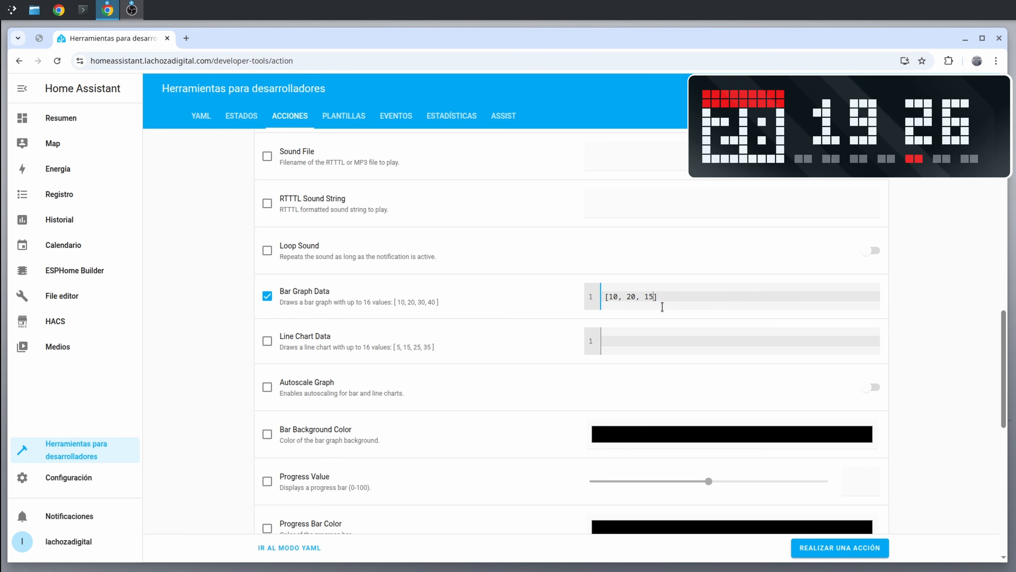
pyautogui.click(854, 548)
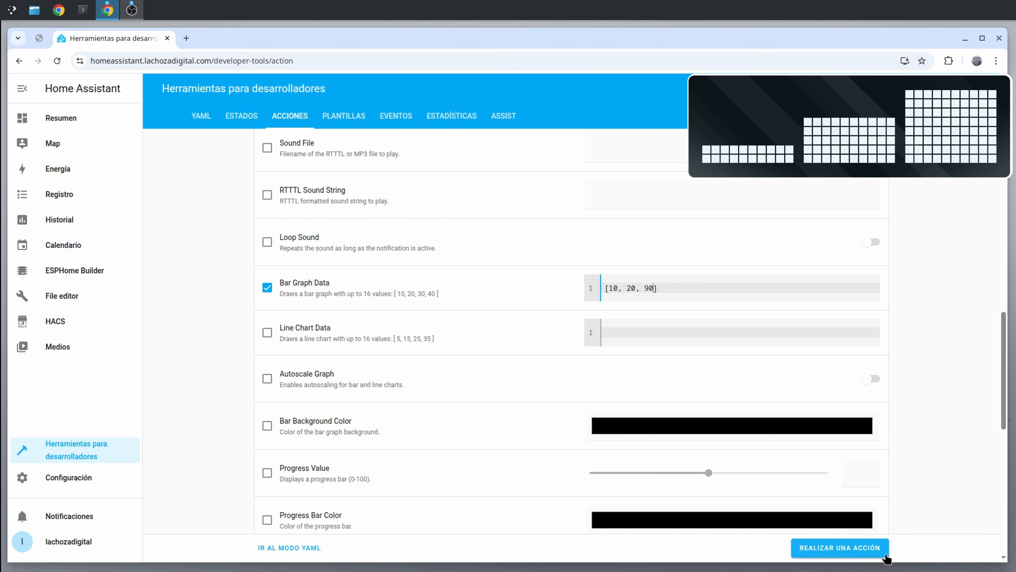
pyautogui.click(869, 552)
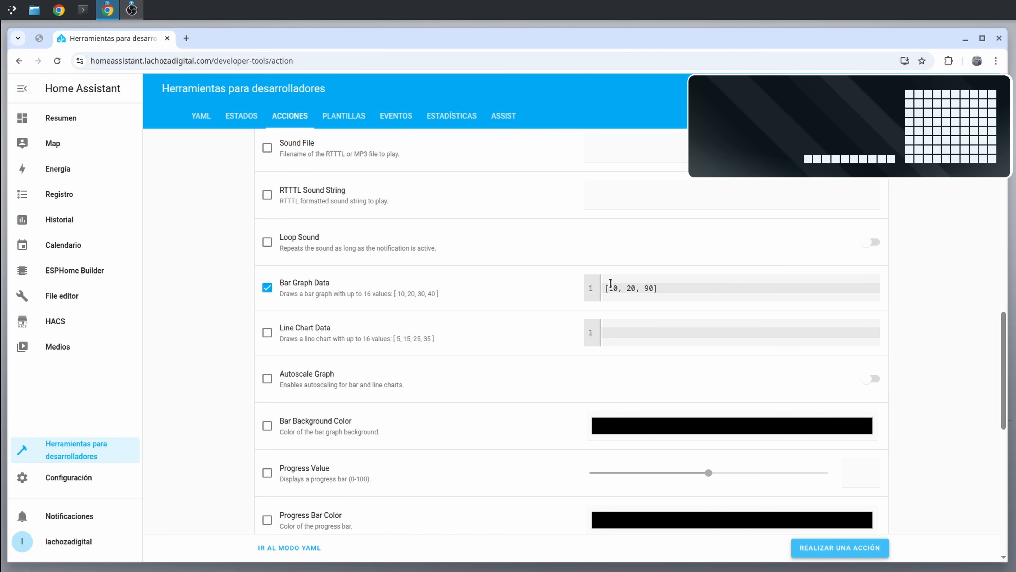
# Edit the notification as YAML and replace the bar values with a first entry "{{ states('sensor.la_choza_digital') }}".
pyautogui.scroll(10, 864, 340)
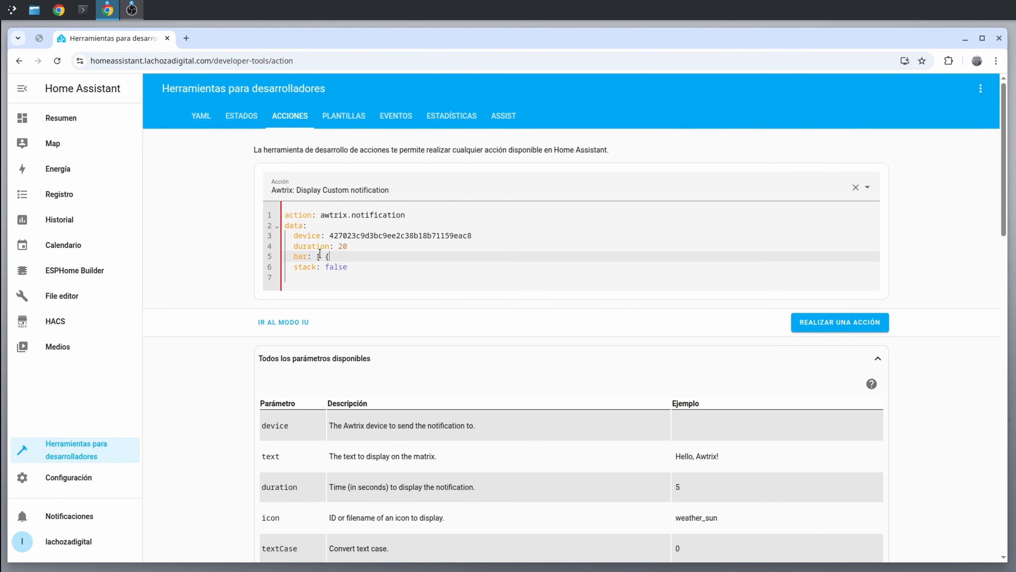
pyautogui.write("s('sensor.lac")
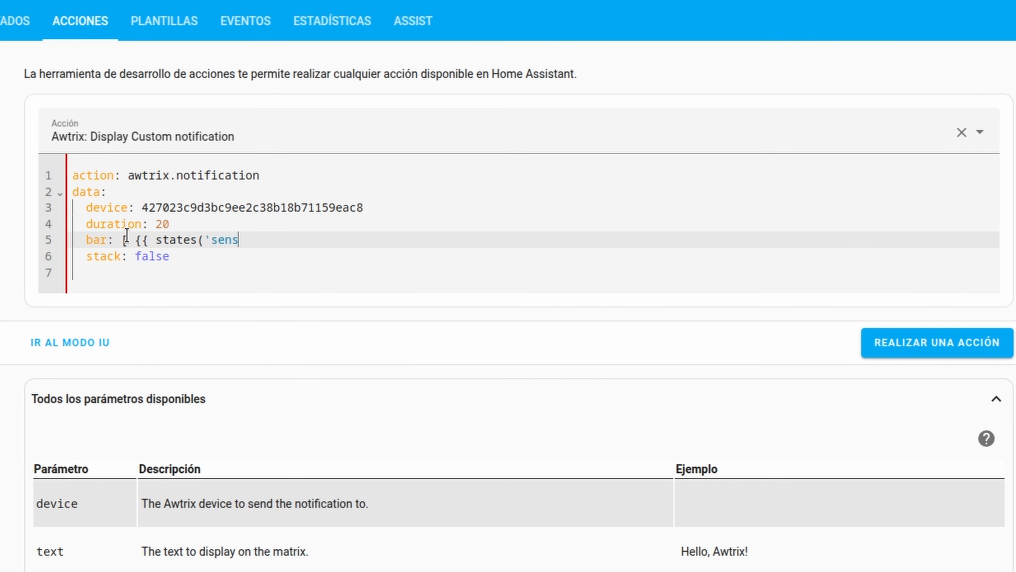
pyautogui.press('Return')
pyautogui.write('}}')
pyautogui.click(127, 236)
pyautogui.write('"')
pyautogui.click(412, 240)
pyautogui.write('".')
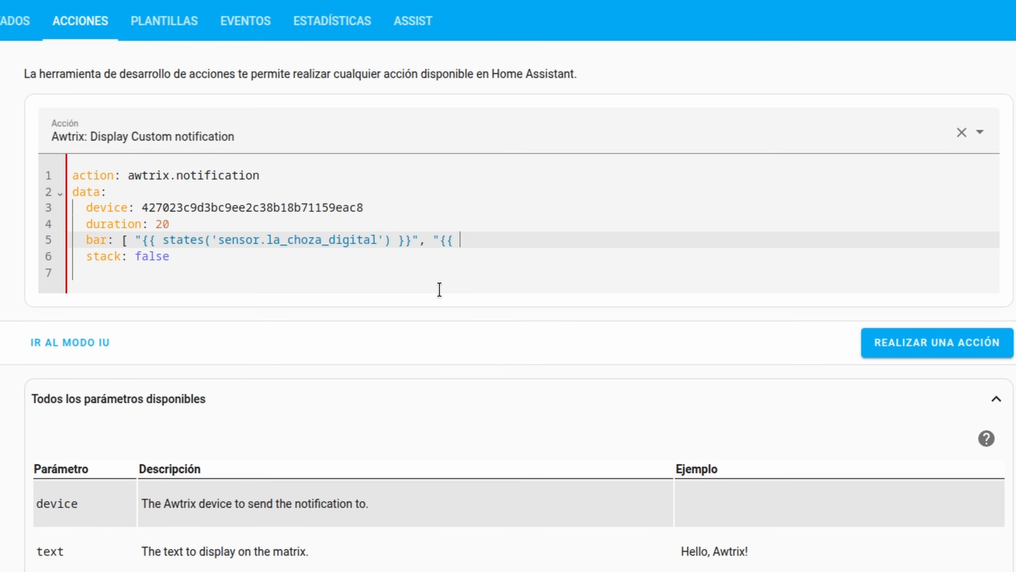
# Add the state template of the channel sensor named after a person as second bar entry, and perform the action.
pyautogui.write('.jona')
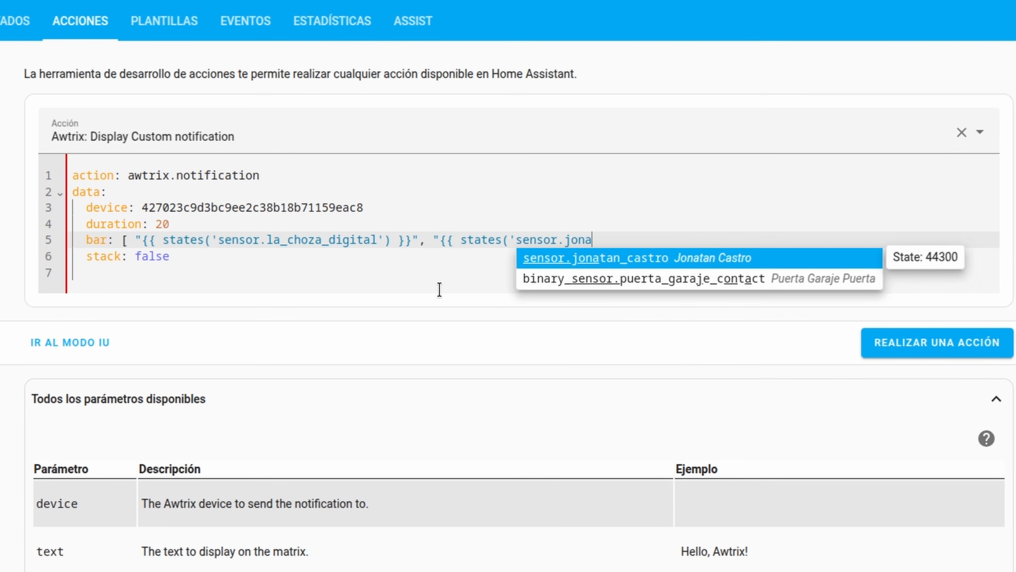
pyautogui.press('Return')
pyautogui.write('}}" ]')
pyautogui.click(984, 348)
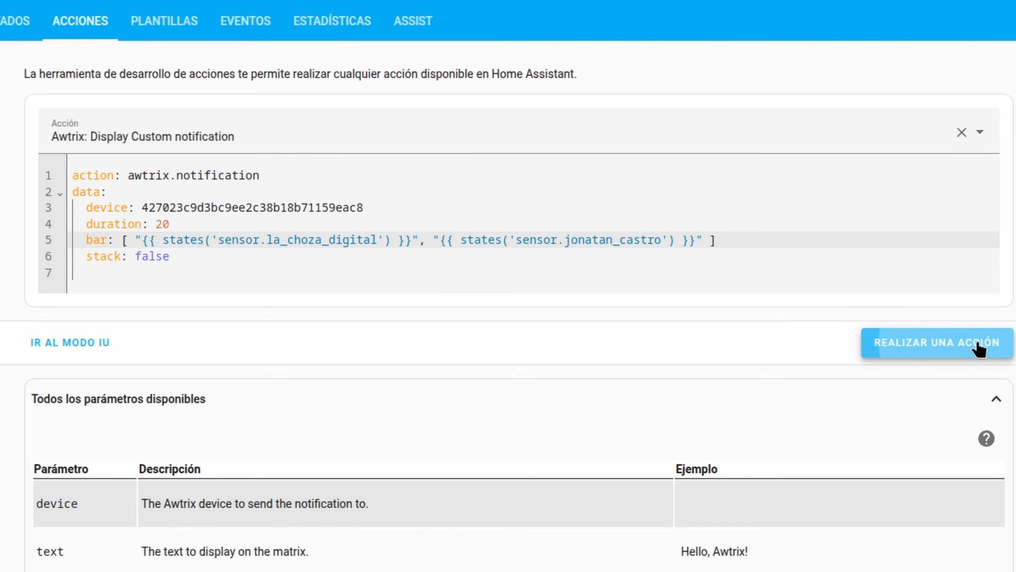